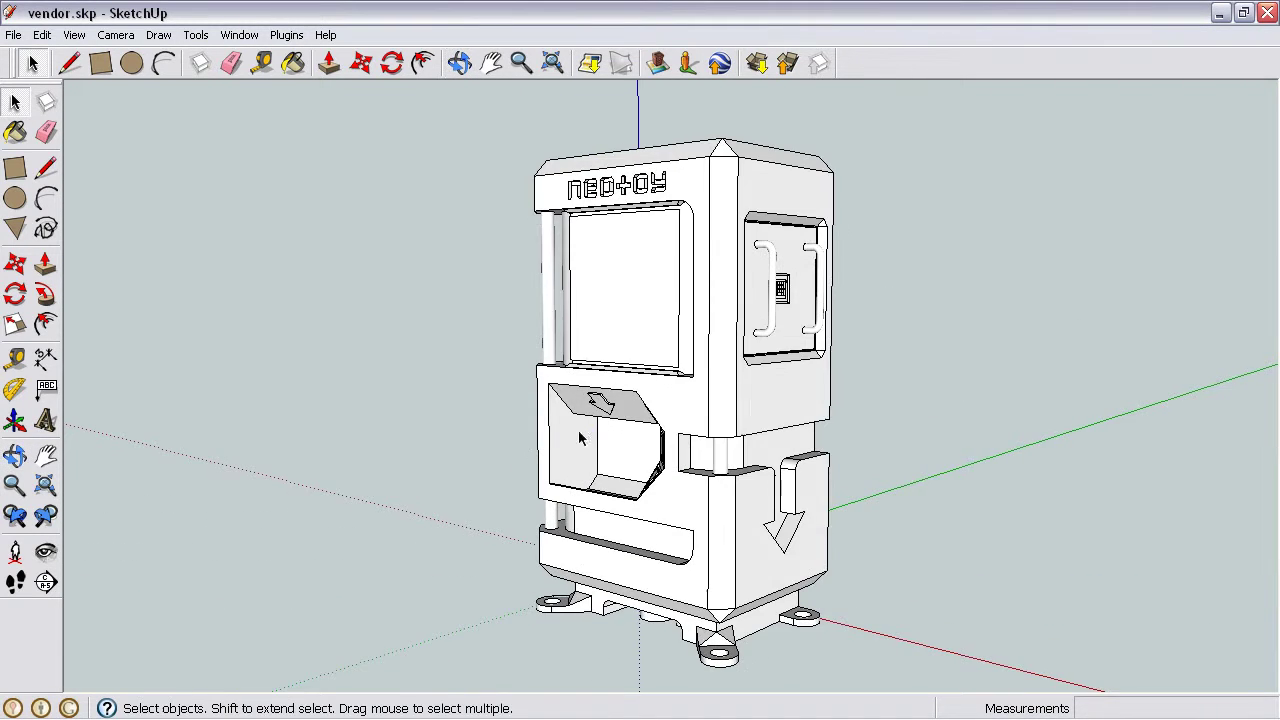
Orbit and zoom around the vendor model to inspect it from below, the sides and the front
{"action": "middle_click_drag", "start_coordinate": [733, 530], "coordinate": [609, 534]}
{"action": "middle_click_drag", "start_coordinate": [457, 457], "coordinate": [411, 371]}
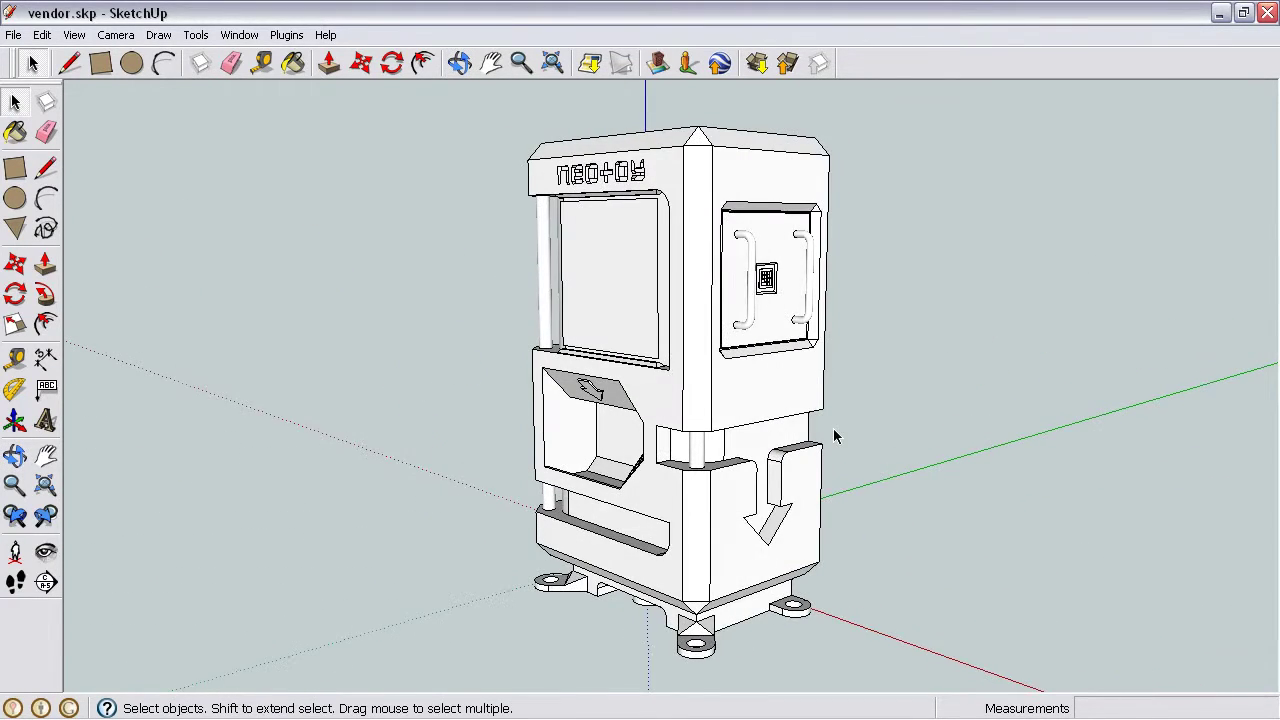
{"action": "middle_click_drag", "start_coordinate": [835, 437], "coordinate": [680, 270]}
{"action": "scroll", "coordinate": [686, 246], "scroll_direction": "up", "scroll_amount": 6}
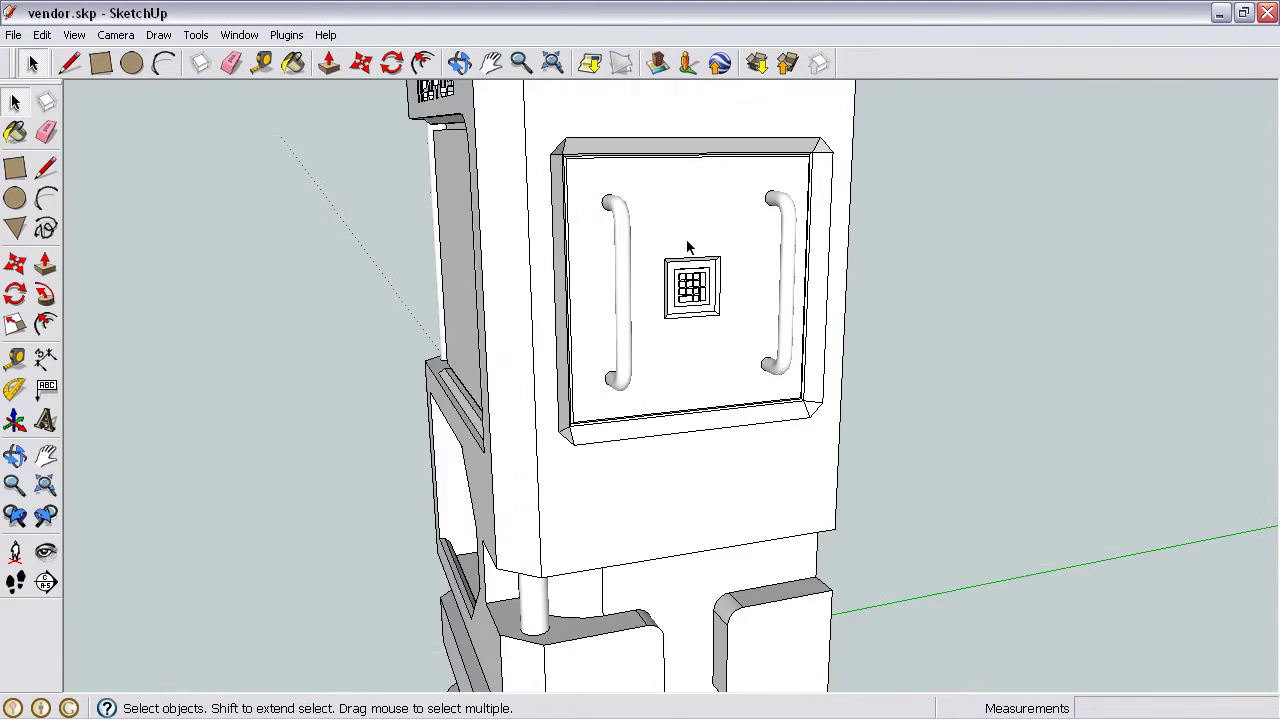
{"action": "scroll", "coordinate": [737, 362], "scroll_direction": "down", "scroll_amount": 3}
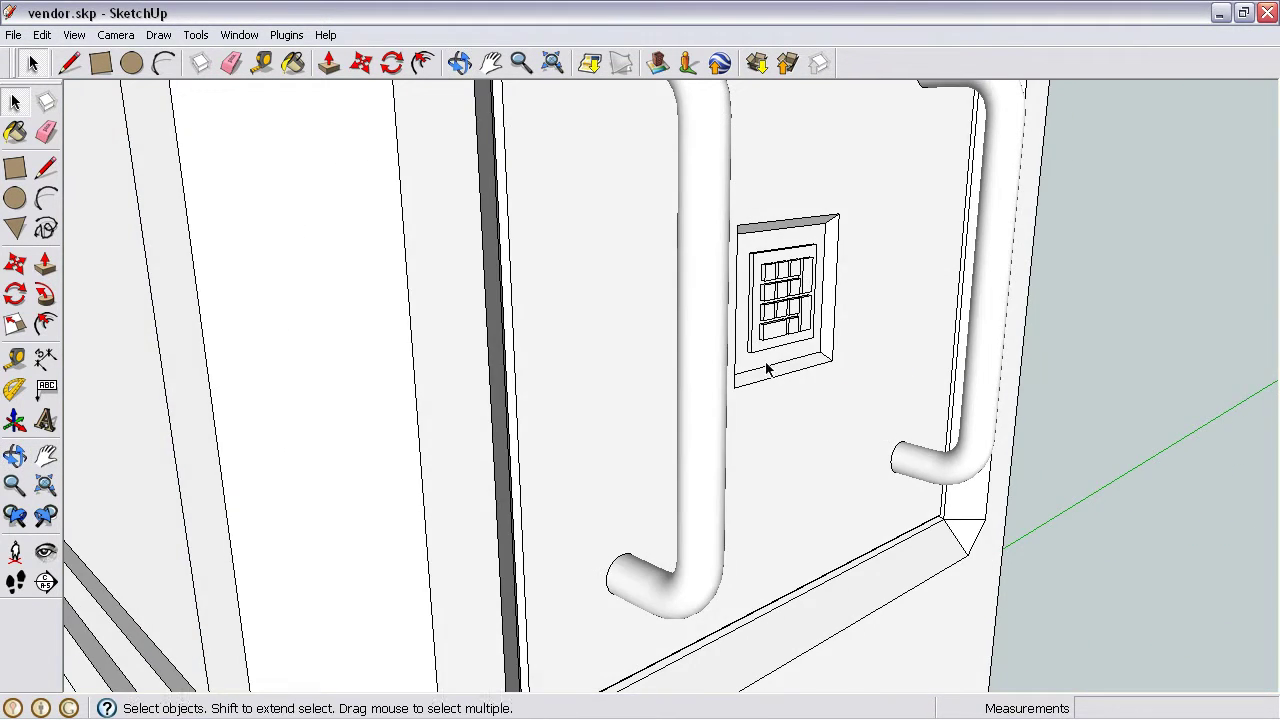
{"action": "scroll", "coordinate": [766, 366], "scroll_direction": "down", "scroll_amount": 4}
{"action": "middle_click_drag", "start_coordinate": [666, 420], "coordinate": [749, 434], "text": "shift"}
{"action": "scroll", "coordinate": [800, 415], "scroll_direction": "up", "scroll_amount": 3}
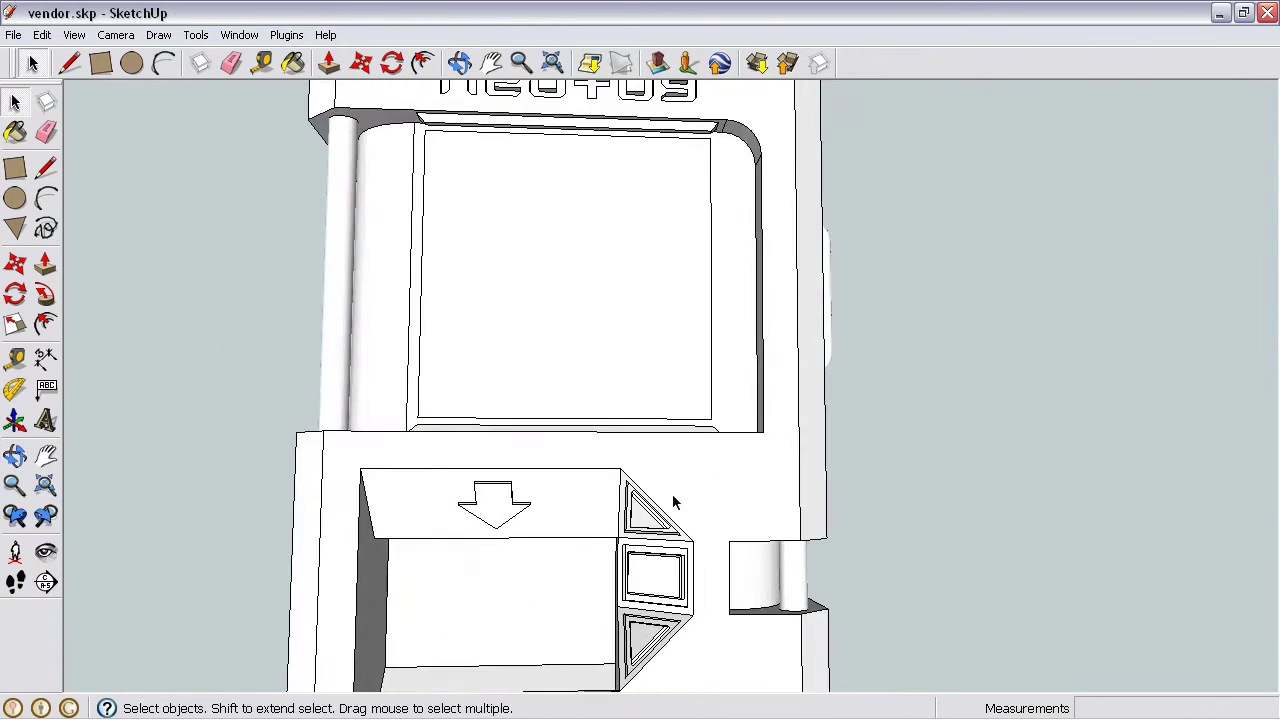
{"action": "mouse_move", "coordinate": [891, 395]}
{"action": "middle_mouse_down"}
{"action": "mouse_move", "coordinate": [971, 391]}
{"action": "mouse_move", "coordinate": [951, 609]}
{"action": "mouse_move", "coordinate": [714, 529]}
{"action": "mouse_move", "coordinate": [690, 300]}
{"action": "mouse_move", "coordinate": [663, 349]}
{"action": "mouse_move", "coordinate": [491, 366]}
{"action": "mouse_move", "coordinate": [984, 374]}
{"action": "mouse_move", "coordinate": [980, 317]}
{"action": "mouse_move", "coordinate": [723, 354]}
{"action": "mouse_move", "coordinate": [746, 336]}
{"action": "mouse_move", "coordinate": [820, 366]}
{"action": "mouse_move", "coordinate": [934, 349]}
{"action": "mouse_move", "coordinate": [903, 380]}
{"action": "middle_mouse_up"}
{"action": "scroll", "coordinate": [971, 391], "scroll_direction": "down", "scroll_amount": 3}
{"action": "scroll", "coordinate": [689, 289], "scroll_direction": "down", "scroll_amount": 1}
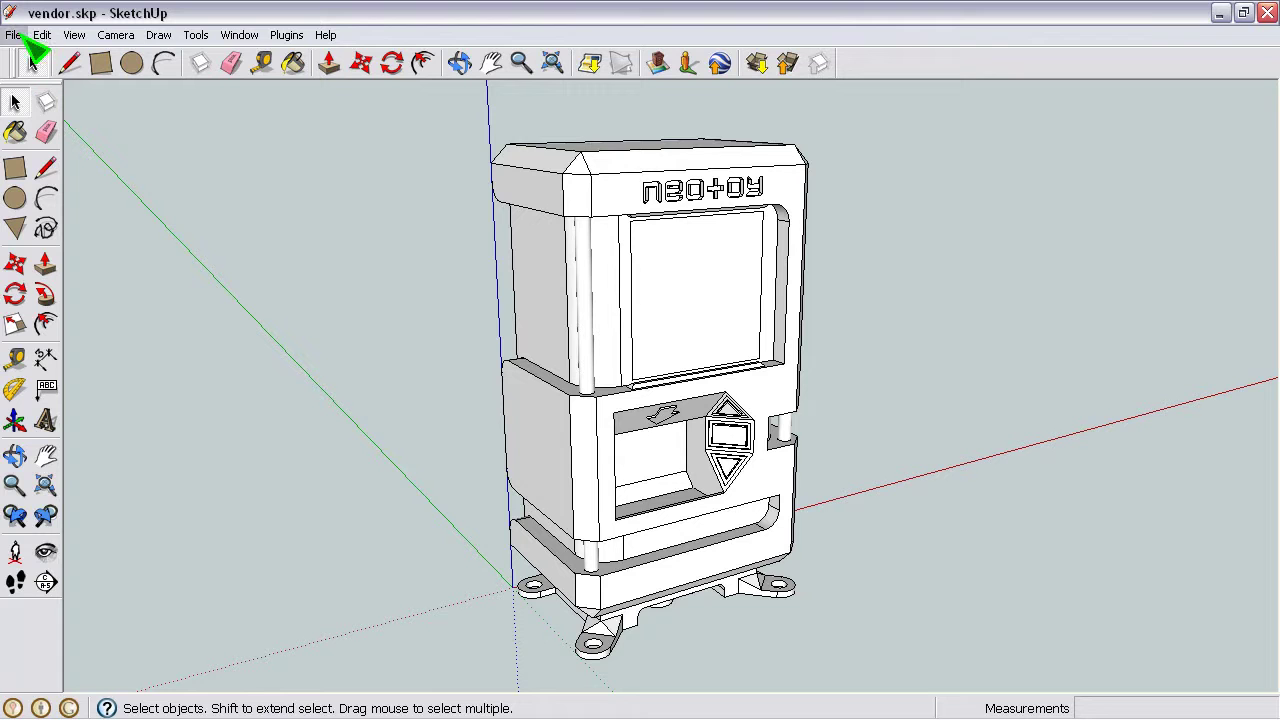
Export the model through File > Export > 3D Model as vendor.dae
{"action": "left_click", "coordinate": [15, 40]}
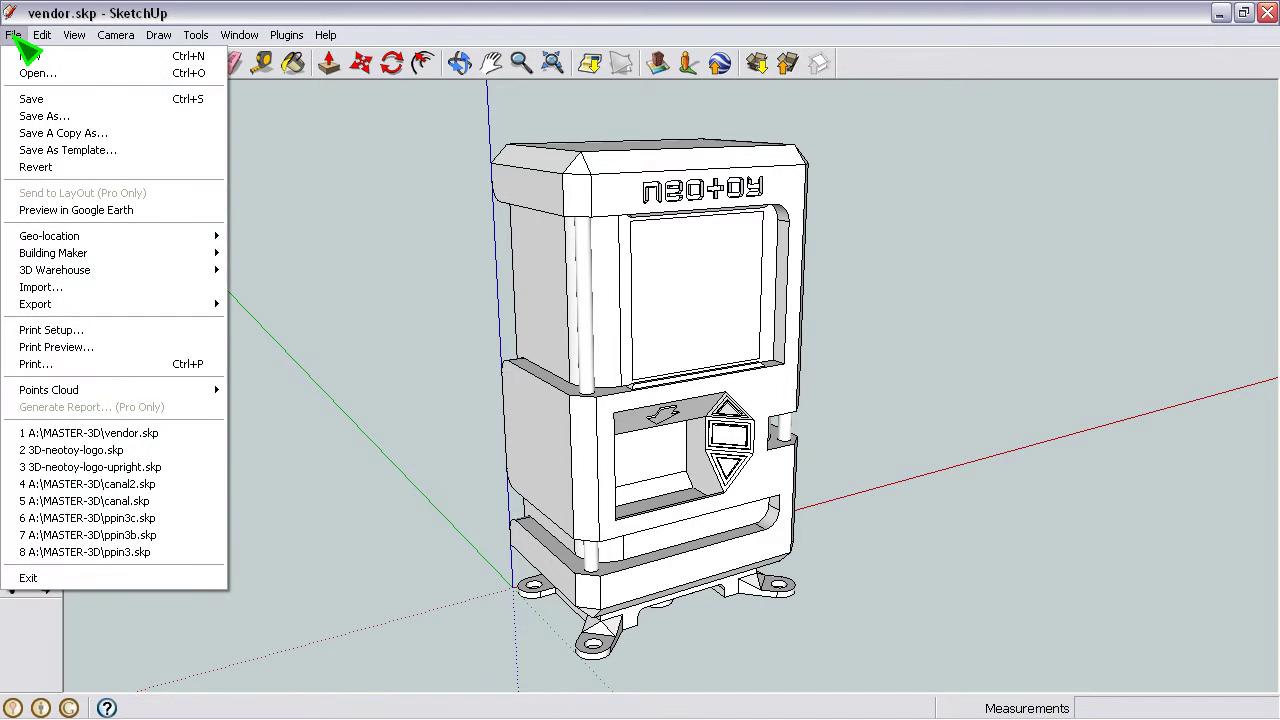
{"action": "mouse_move", "coordinate": [80, 310]}
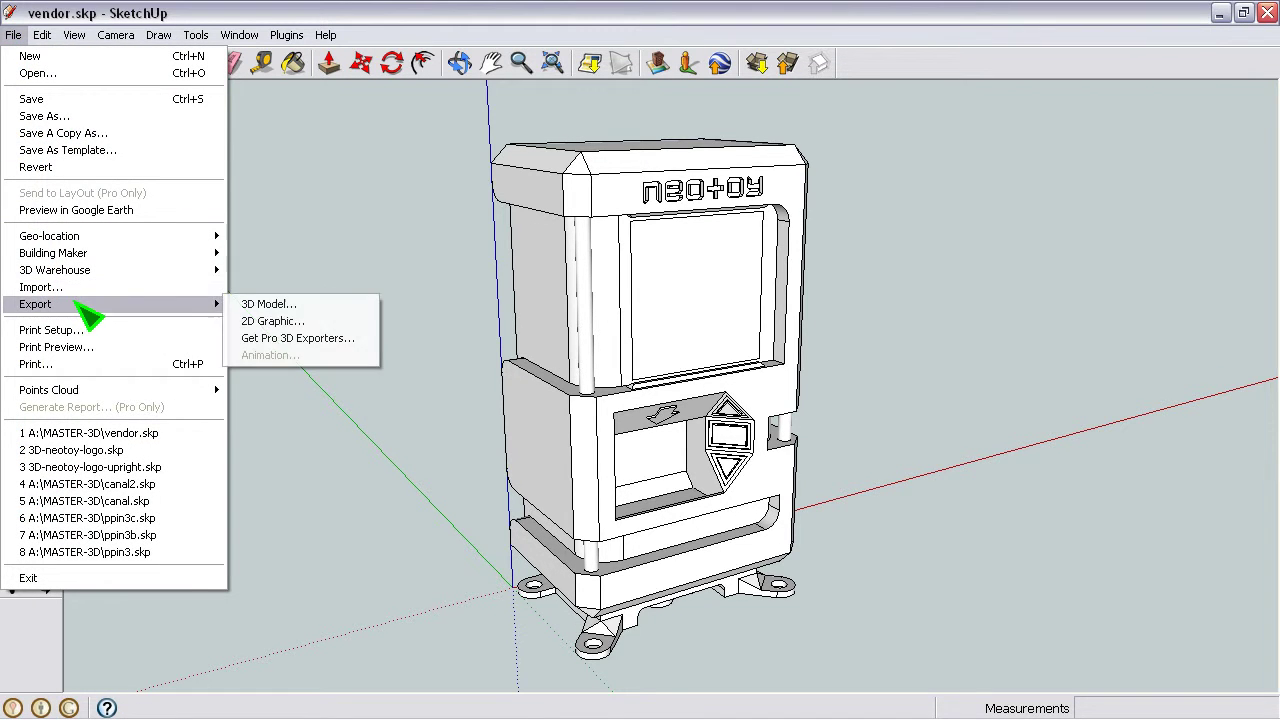
{"action": "left_click", "coordinate": [270, 305]}
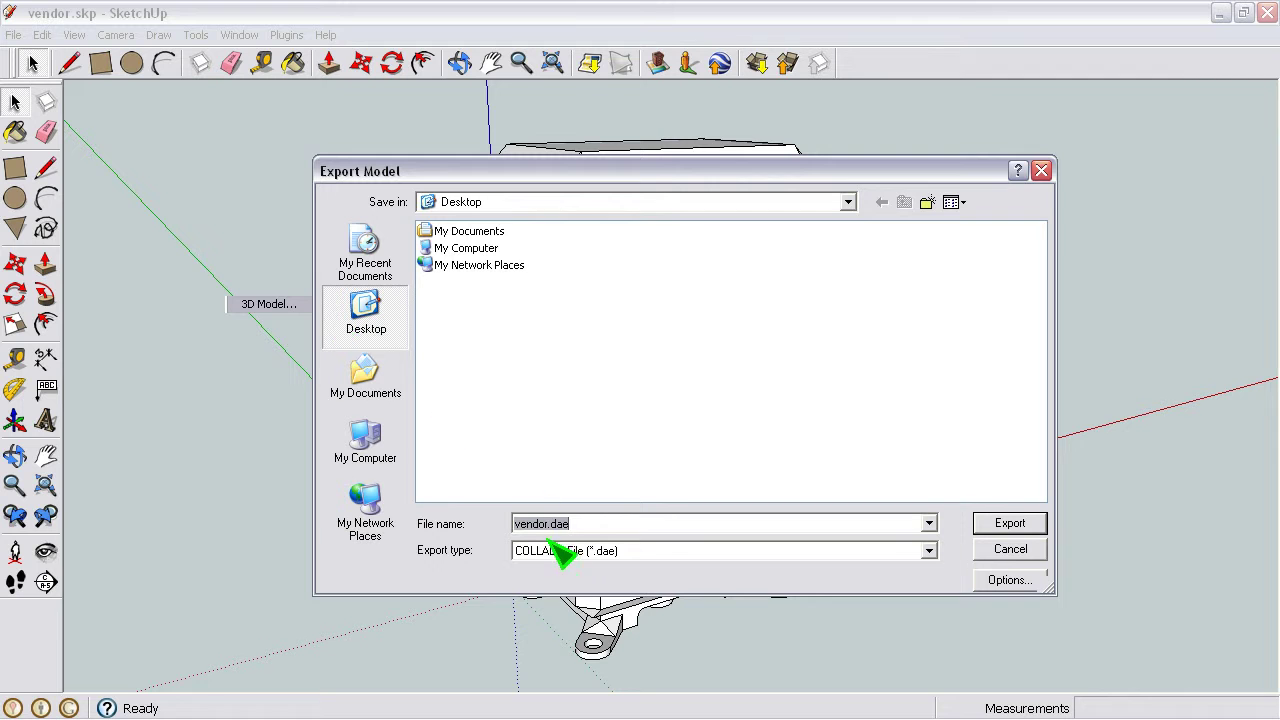
{"action": "left_click", "coordinate": [1010, 528]}
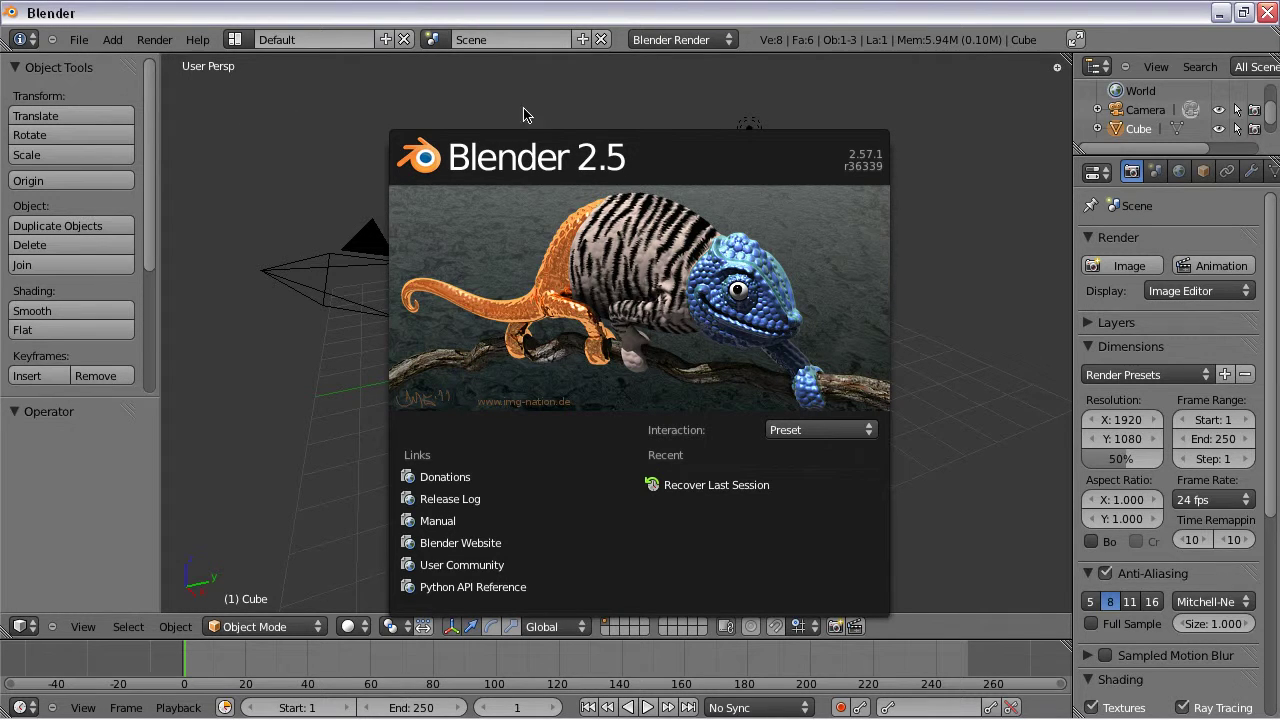
Close the splash screen and delete the default cube with X
{"action": "left_click", "coordinate": [587, 102]}
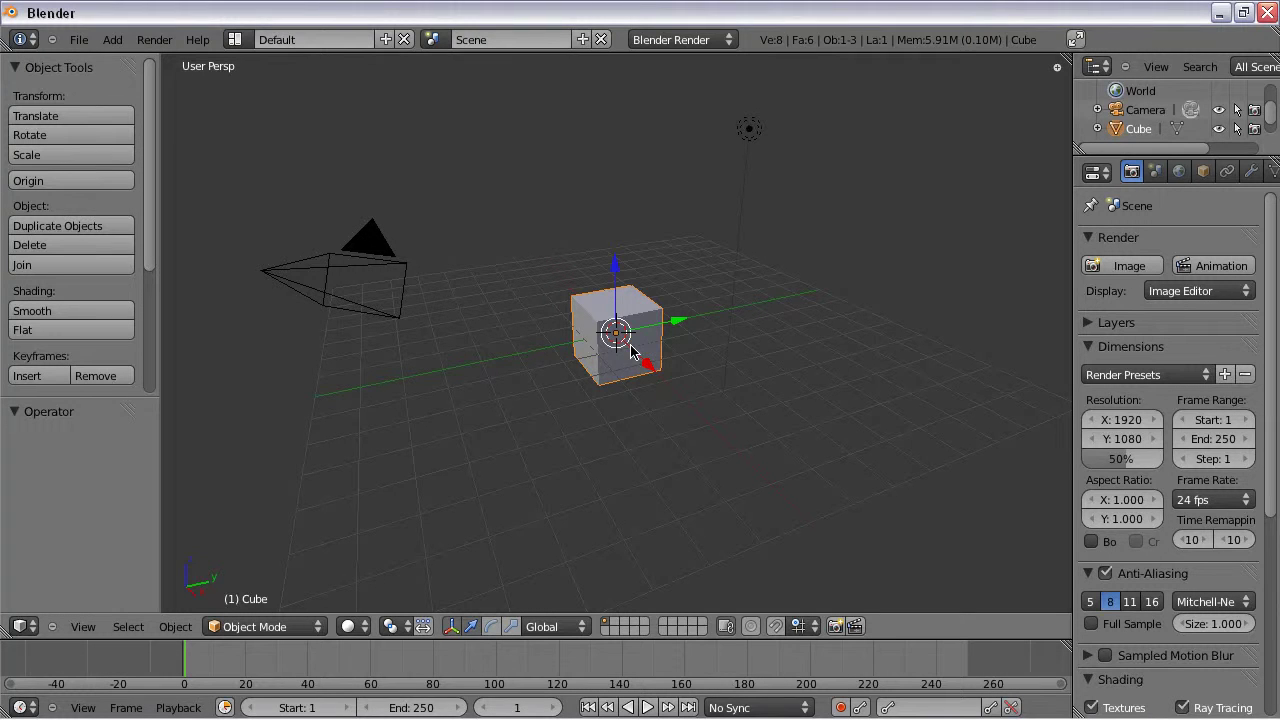
{"action": "key", "text": "x"}
{"action": "left_click", "coordinate": [584, 378]}
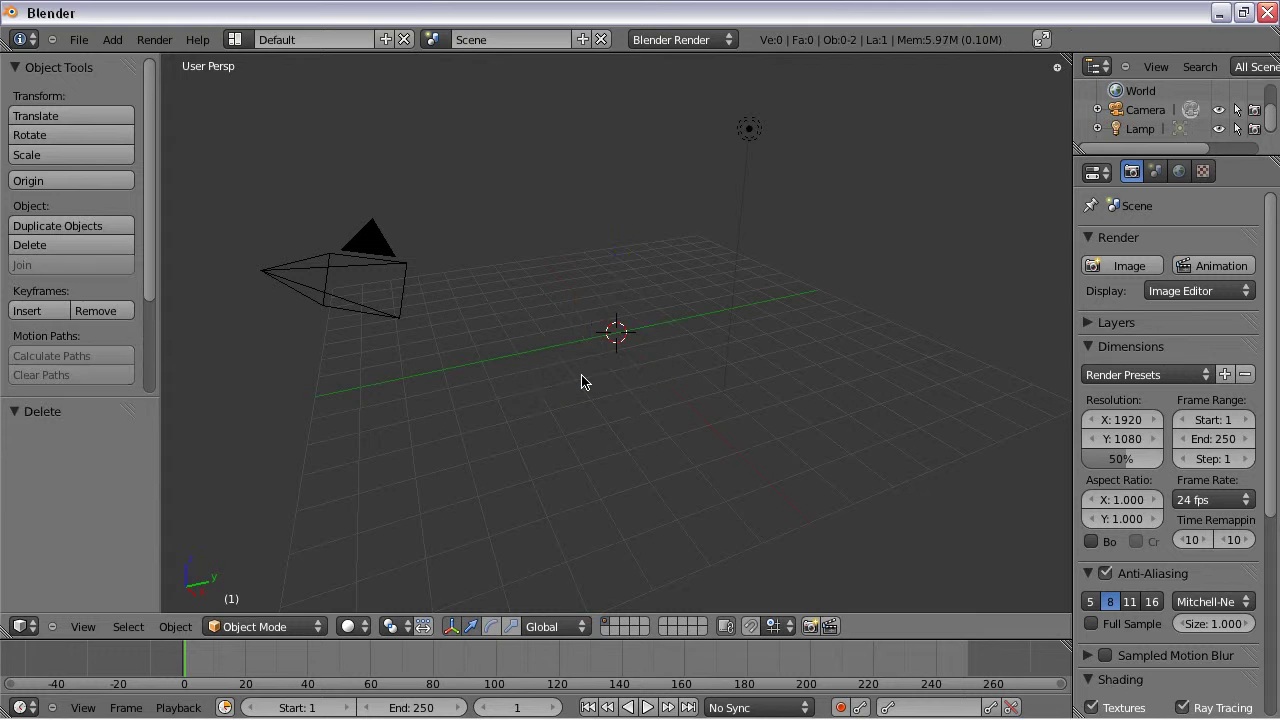
{"action": "left_click", "coordinate": [75, 40]}
Import Desktop/vendor.dae as COLLADA and orbit to frame the whole vending machine
{"action": "left_click", "coordinate": [75, 40]}
{"action": "left_click", "coordinate": [77, 40]}
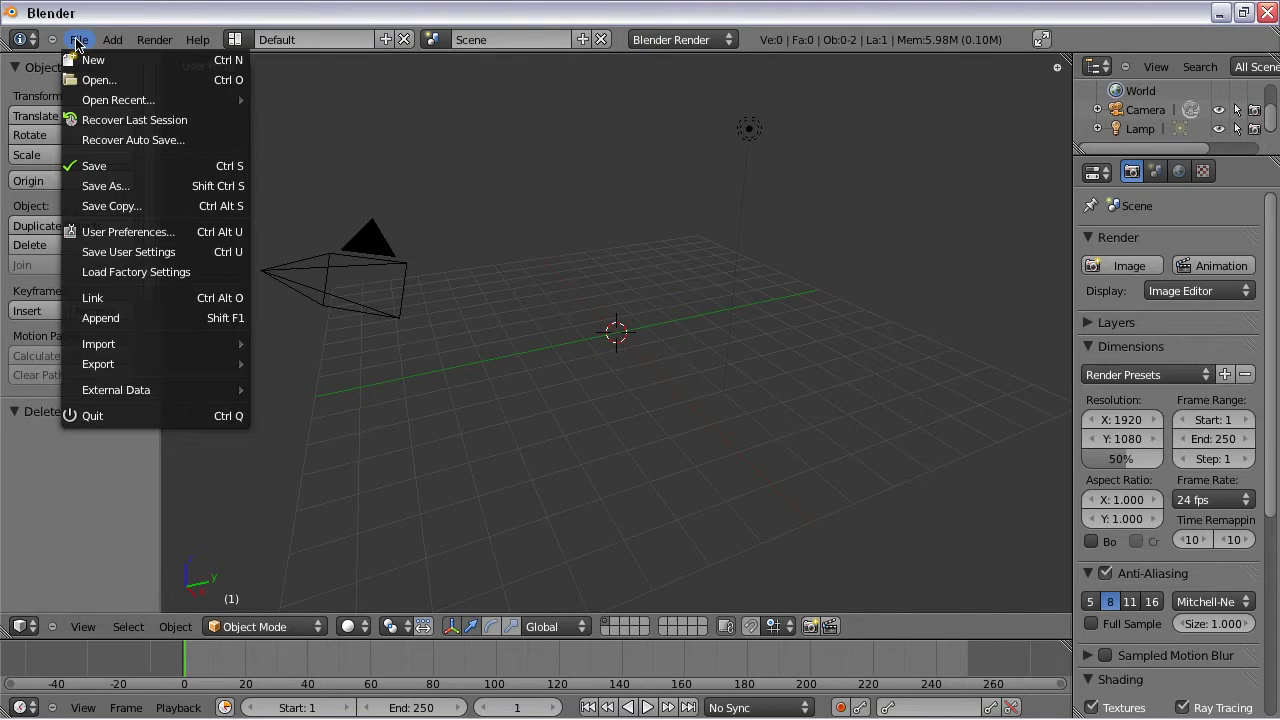
{"action": "mouse_move", "coordinate": [142, 343]}
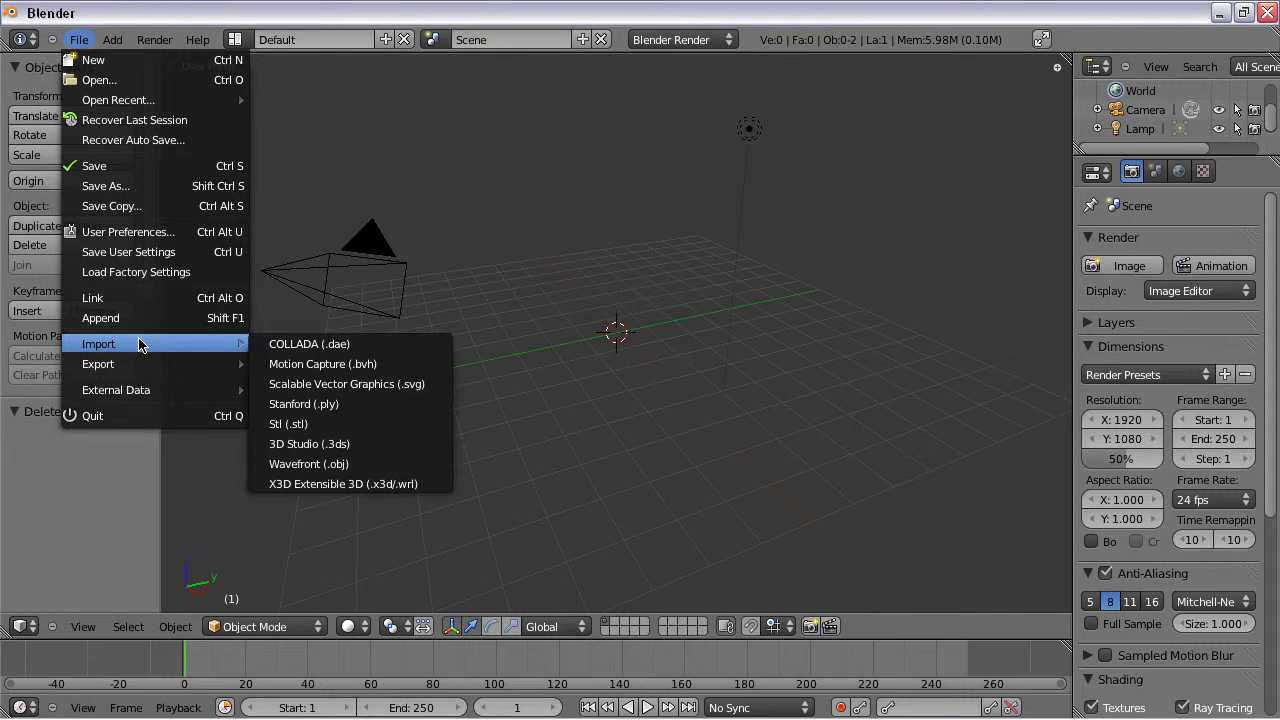
{"action": "left_click", "coordinate": [324, 346]}
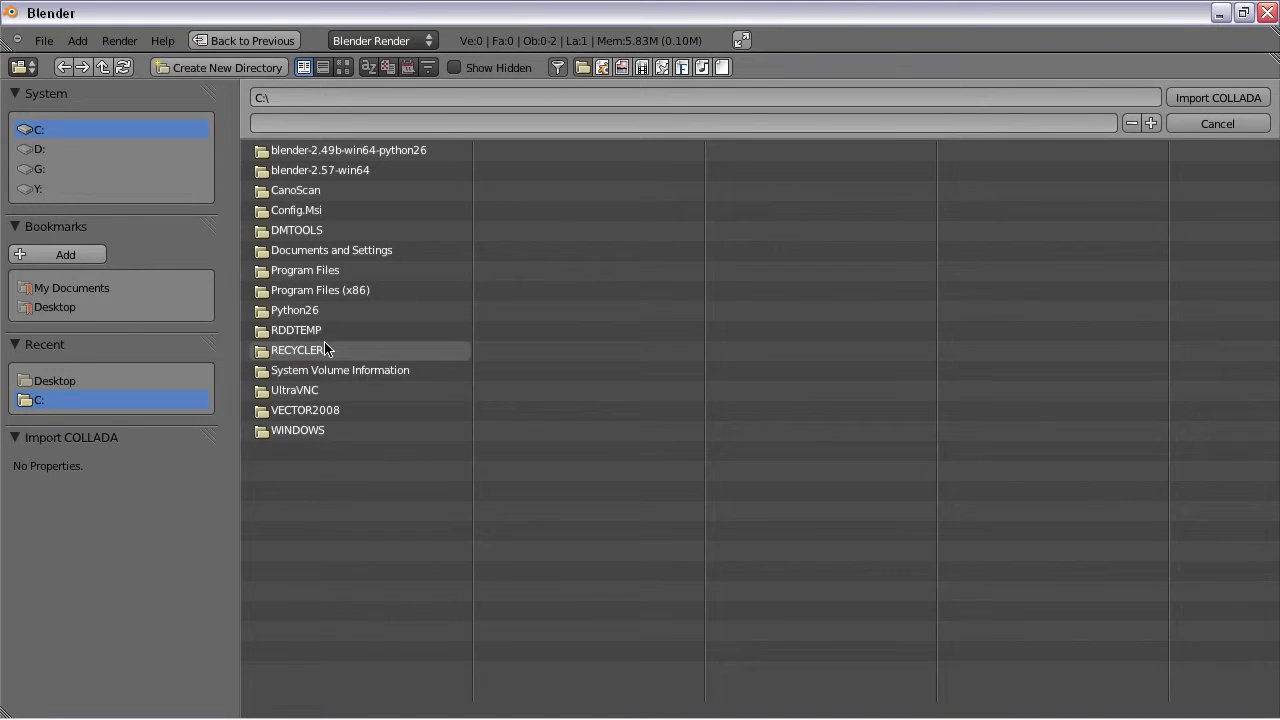
{"action": "left_click", "coordinate": [31, 310]}
{"action": "left_click", "coordinate": [306, 170]}
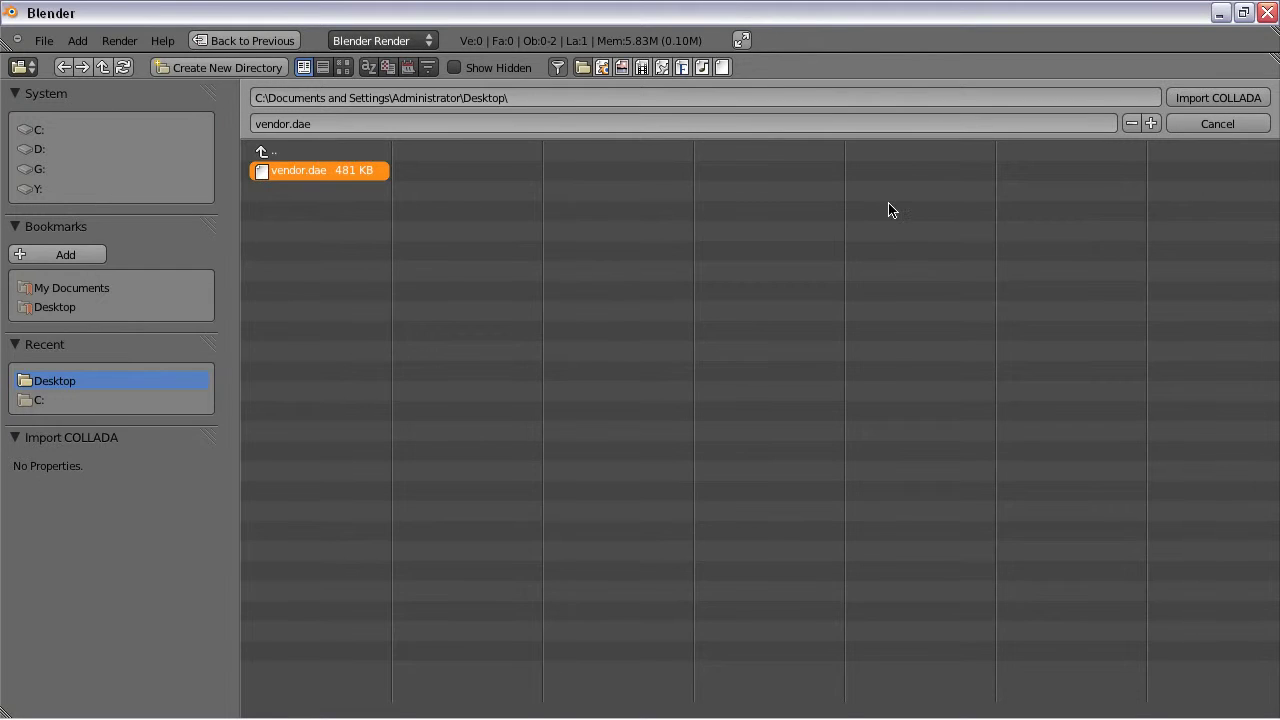
{"action": "left_click", "coordinate": [1206, 95]}
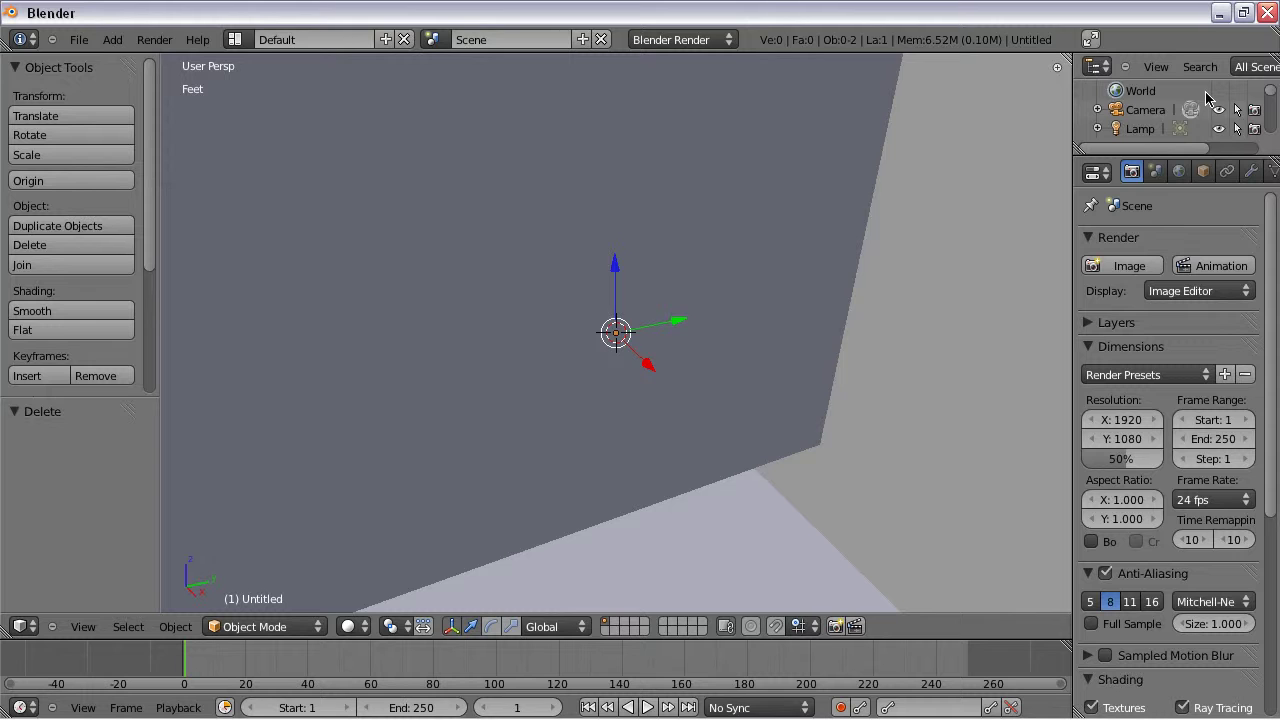
{"action": "scroll", "coordinate": [474, 309], "scroll_direction": "down", "scroll_amount": 3}
{"action": "scroll", "coordinate": [440, 283], "scroll_direction": "down", "scroll_amount": 5}
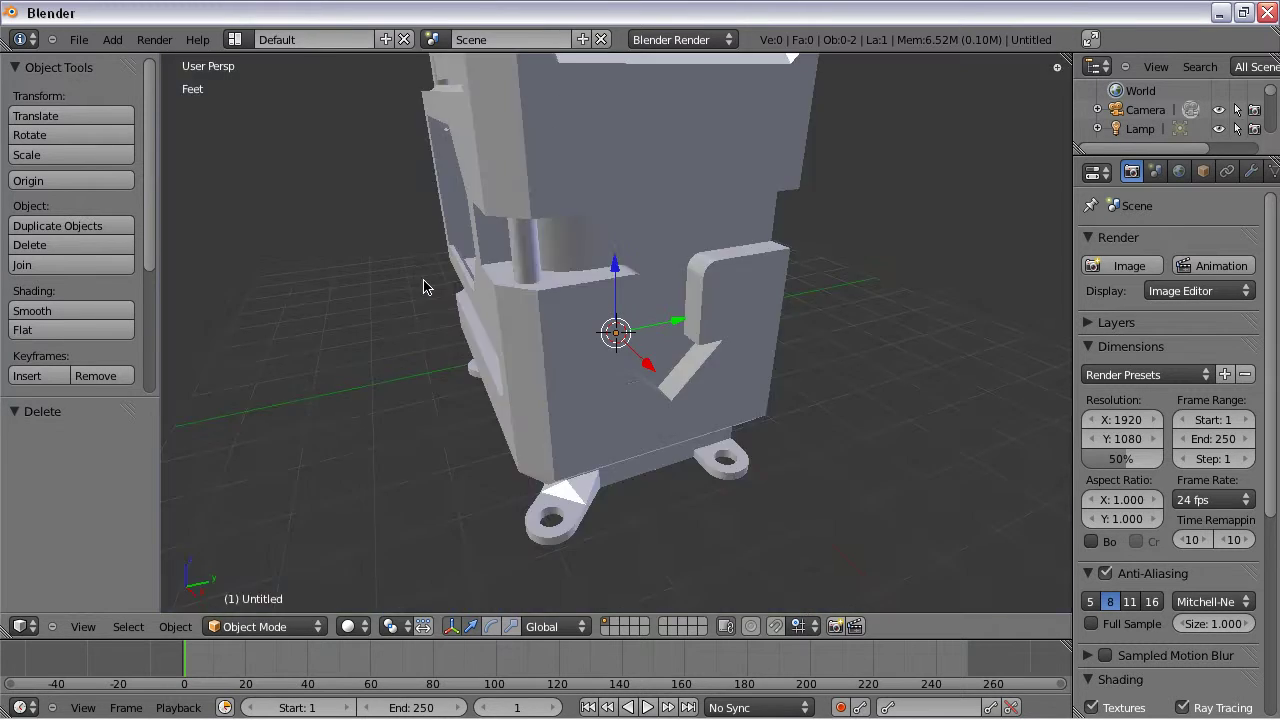
{"action": "middle_click_drag", "start_coordinate": [623, 220], "coordinate": [668, 350]}
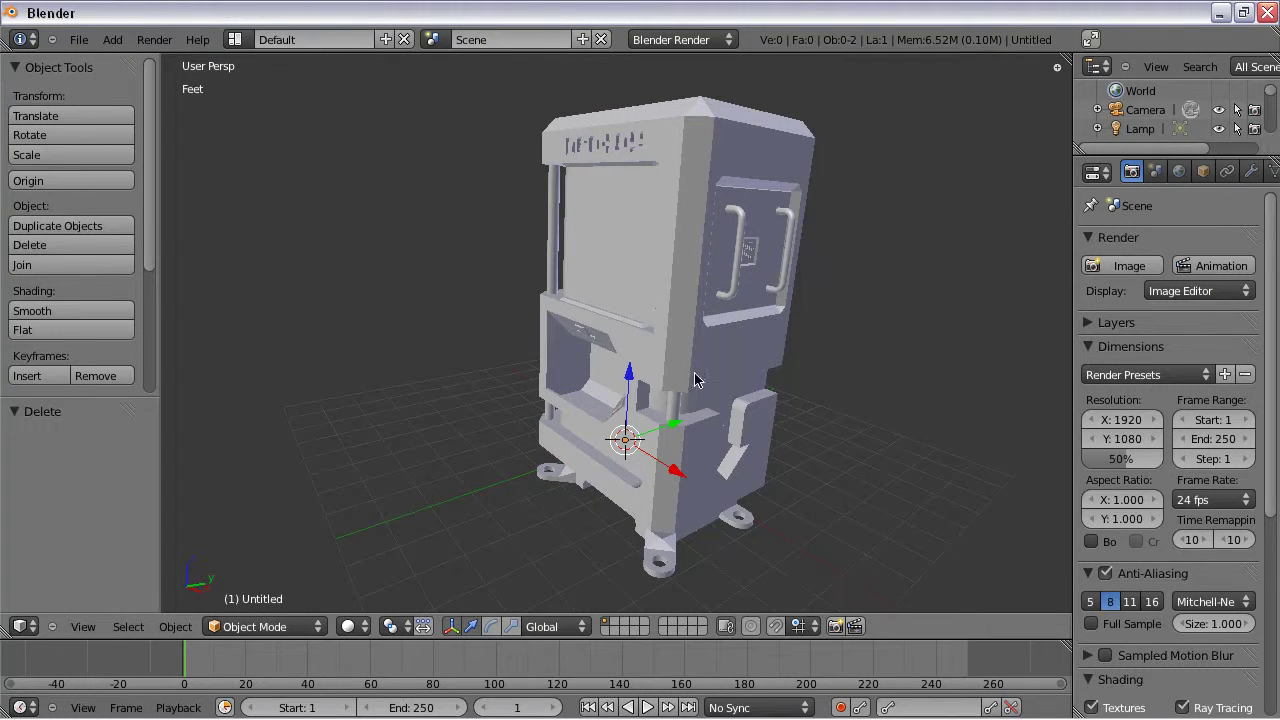
Select individual parts (screen panel, pillar, door handles, label, cabinet body, front panel) and view the side
{"action": "right_click", "coordinate": [575, 222]}
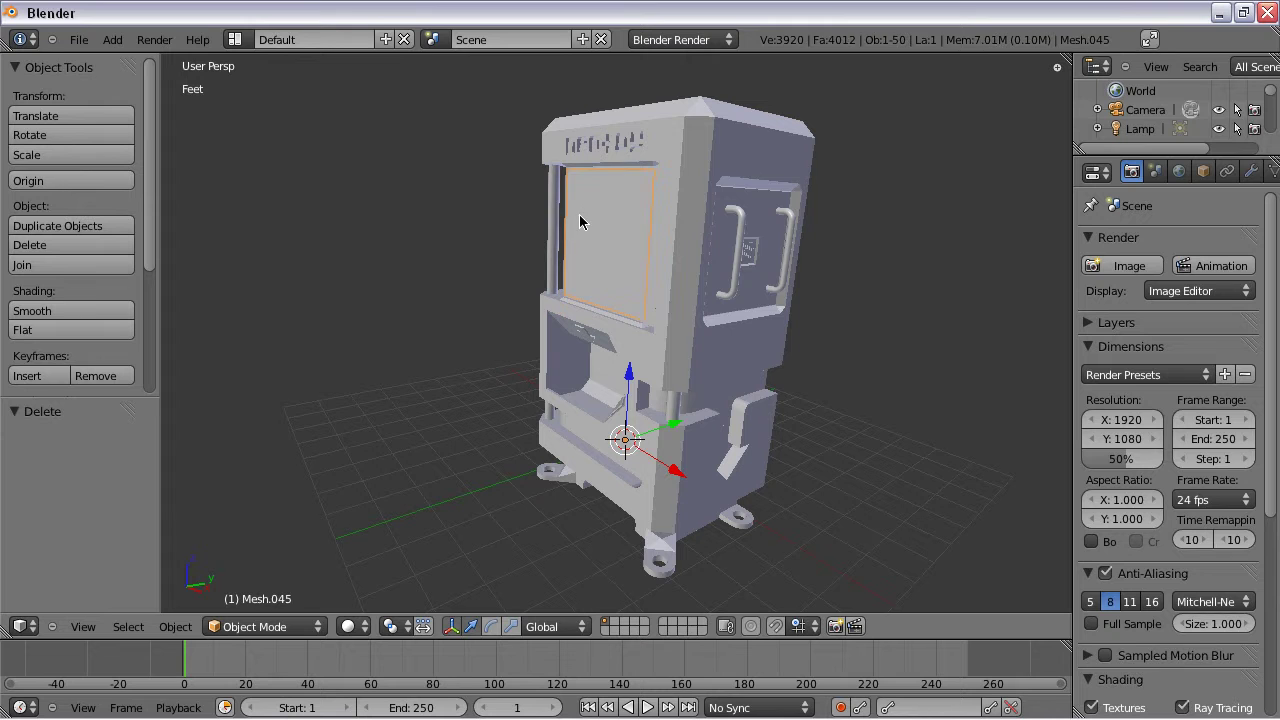
{"action": "right_click", "coordinate": [550, 210]}
{"action": "right_click", "coordinate": [786, 231]}
{"action": "right_click", "coordinate": [746, 252]}
{"action": "right_click", "coordinate": [750, 252]}
{"action": "right_click", "coordinate": [757, 433]}
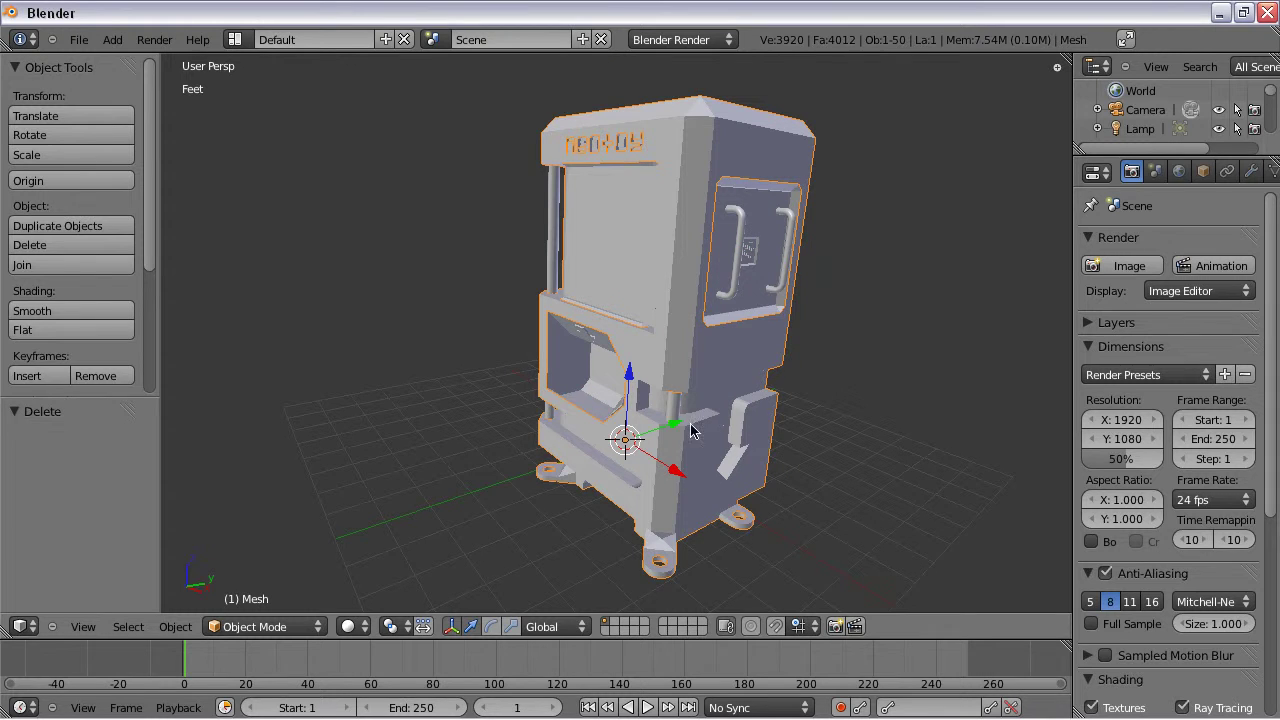
{"action": "right_click", "coordinate": [592, 428]}
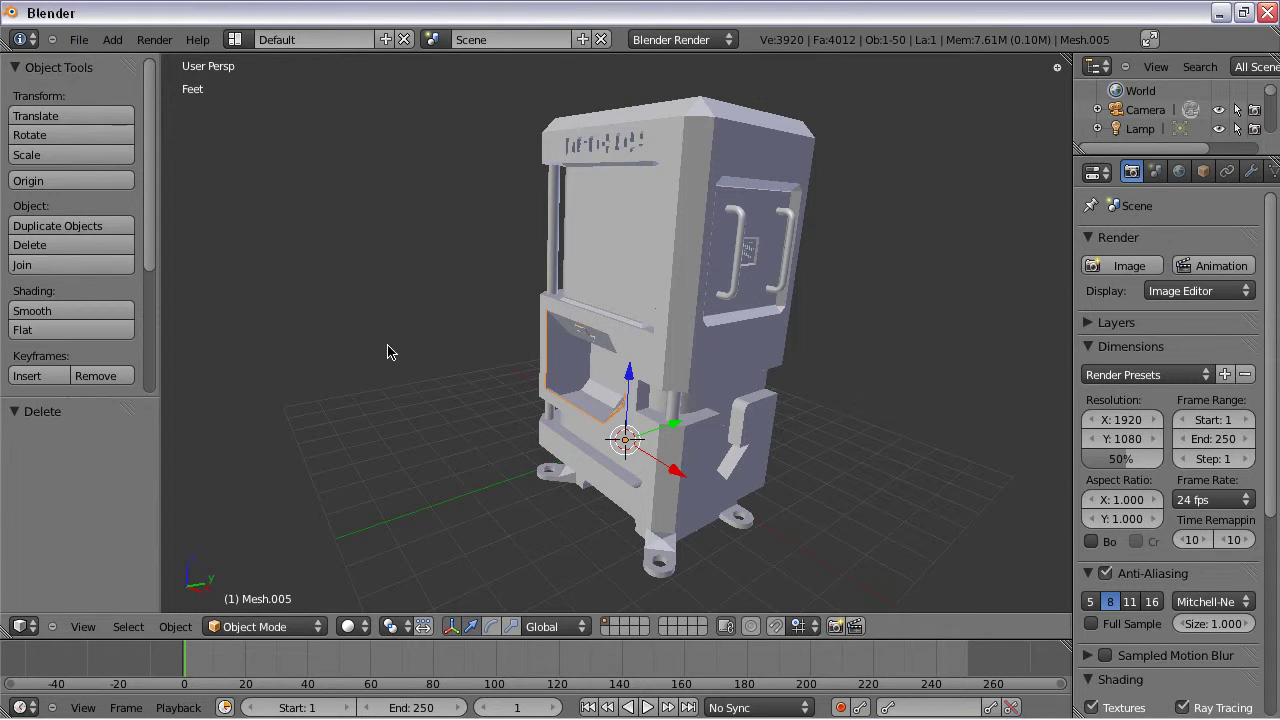
{"action": "key", "text": "KP_4"}
{"action": "key", "text": "KP_4"}
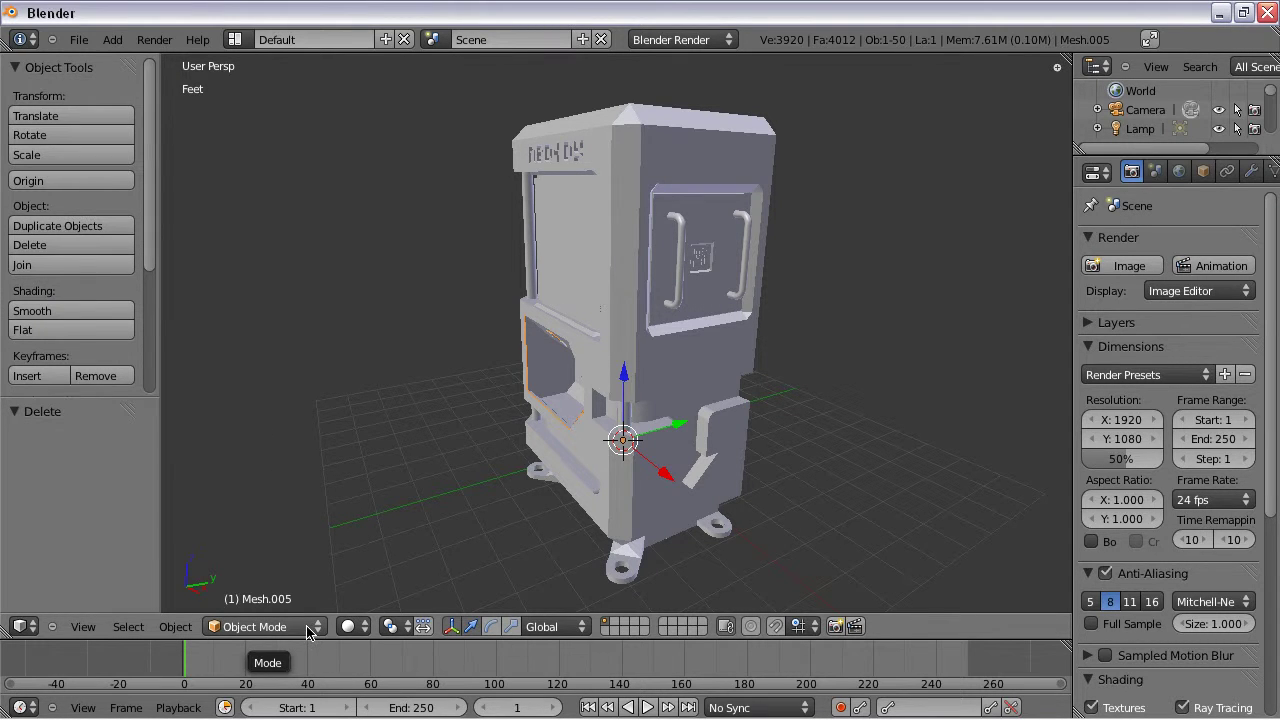
Select all meshes by type and Join them into one object, Mesh.005
{"action": "left_click", "coordinate": [129, 627]}
{"action": "mouse_move", "coordinate": [197, 462]}
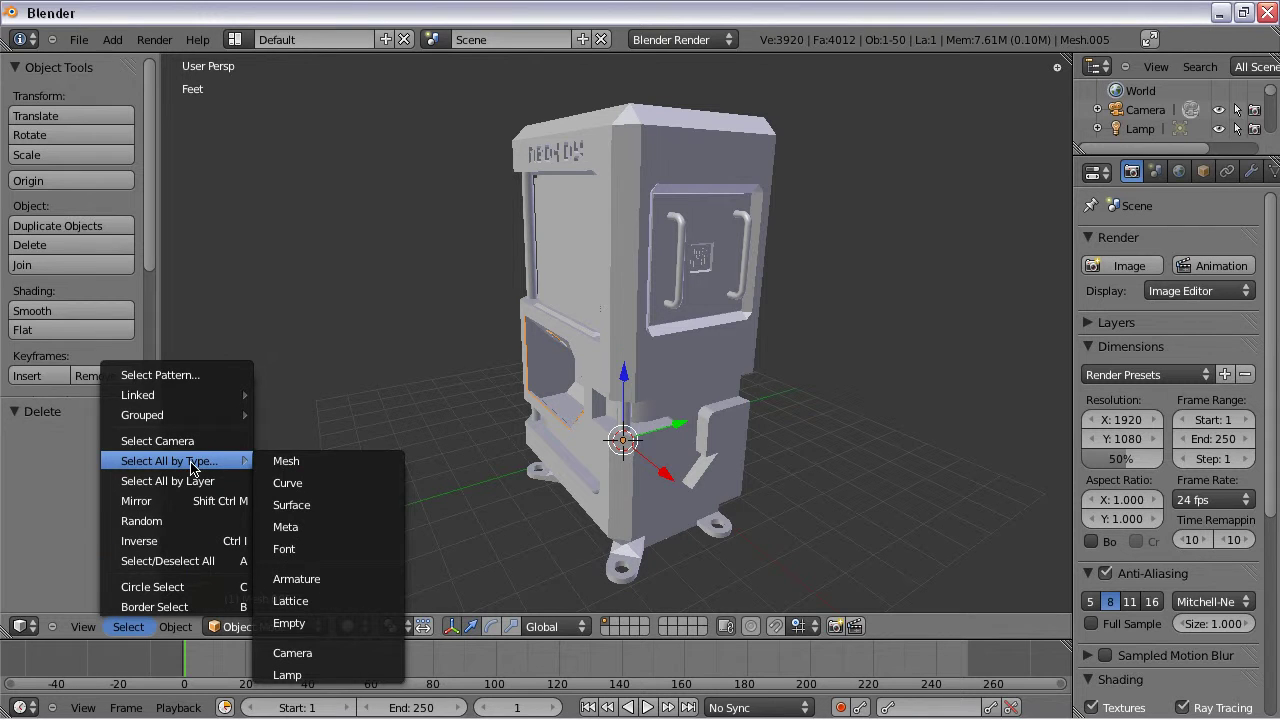
{"action": "left_click", "coordinate": [323, 463]}
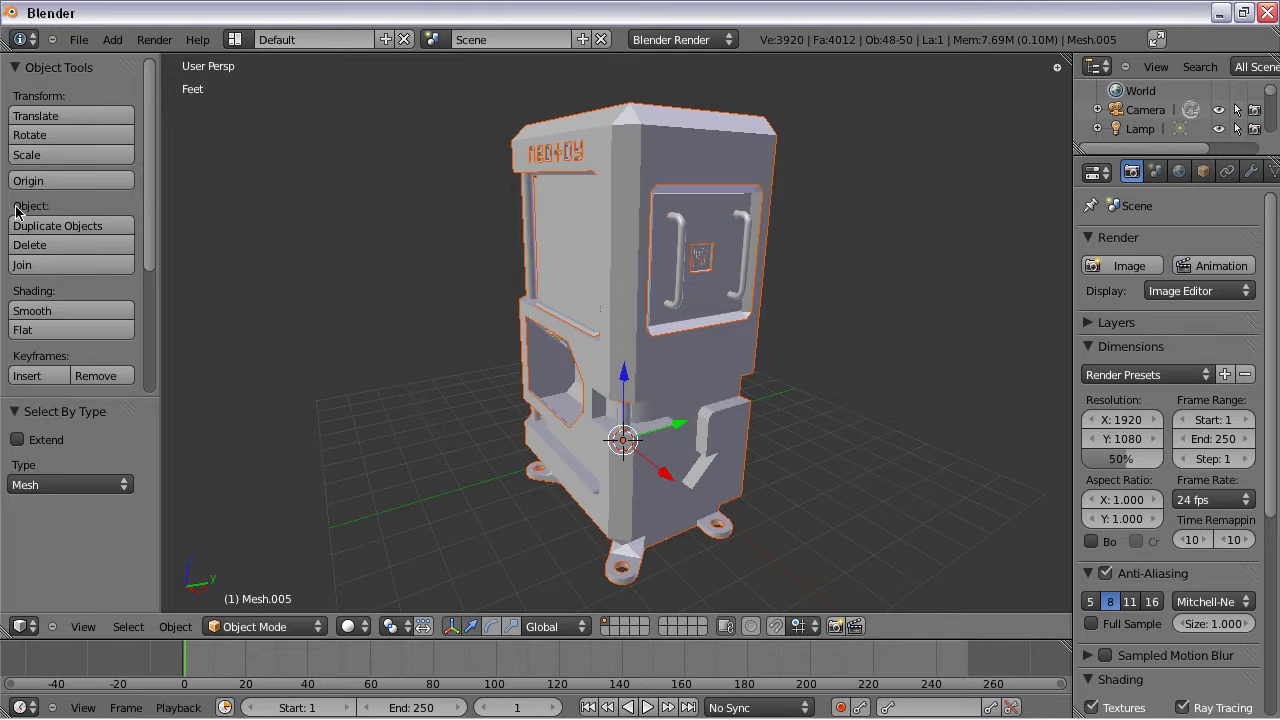
{"action": "left_click", "coordinate": [57, 266]}
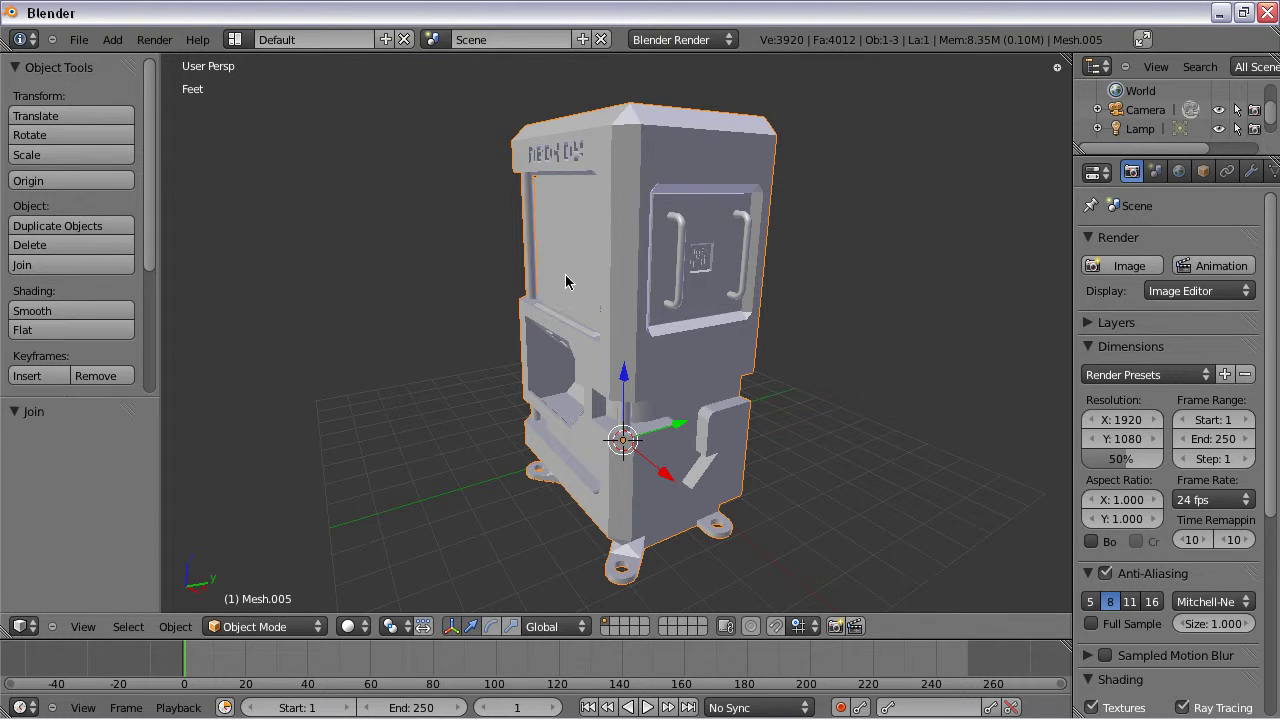
Save the scene to the Desktop as vendor.blend, then enter edit mode
{"action": "left_click", "coordinate": [79, 41]}
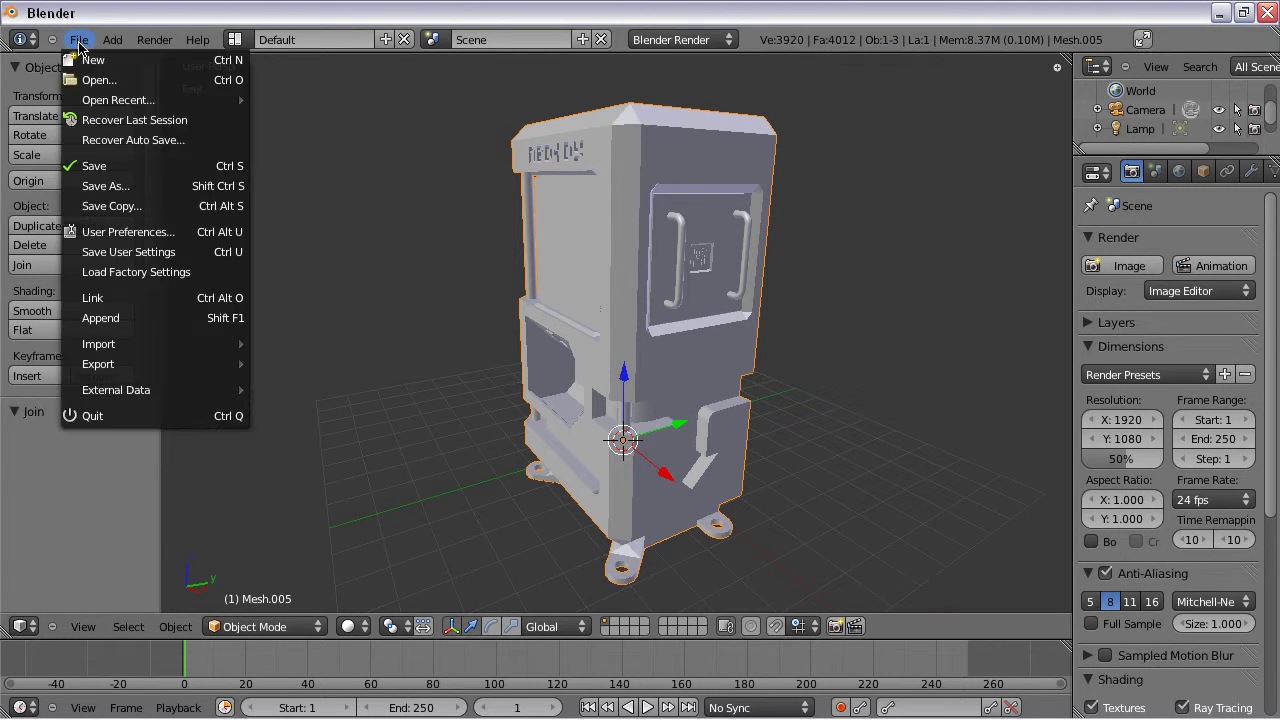
{"action": "left_click", "coordinate": [133, 188]}
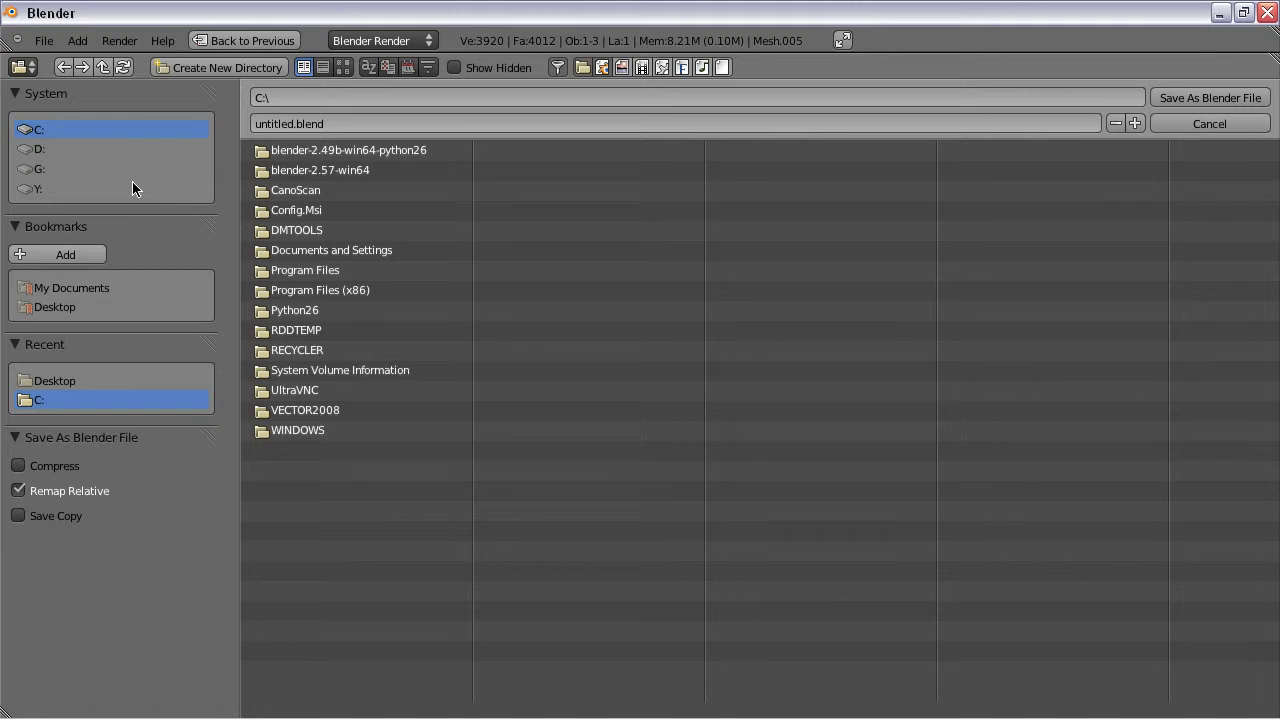
{"action": "left_click", "coordinate": [62, 305]}
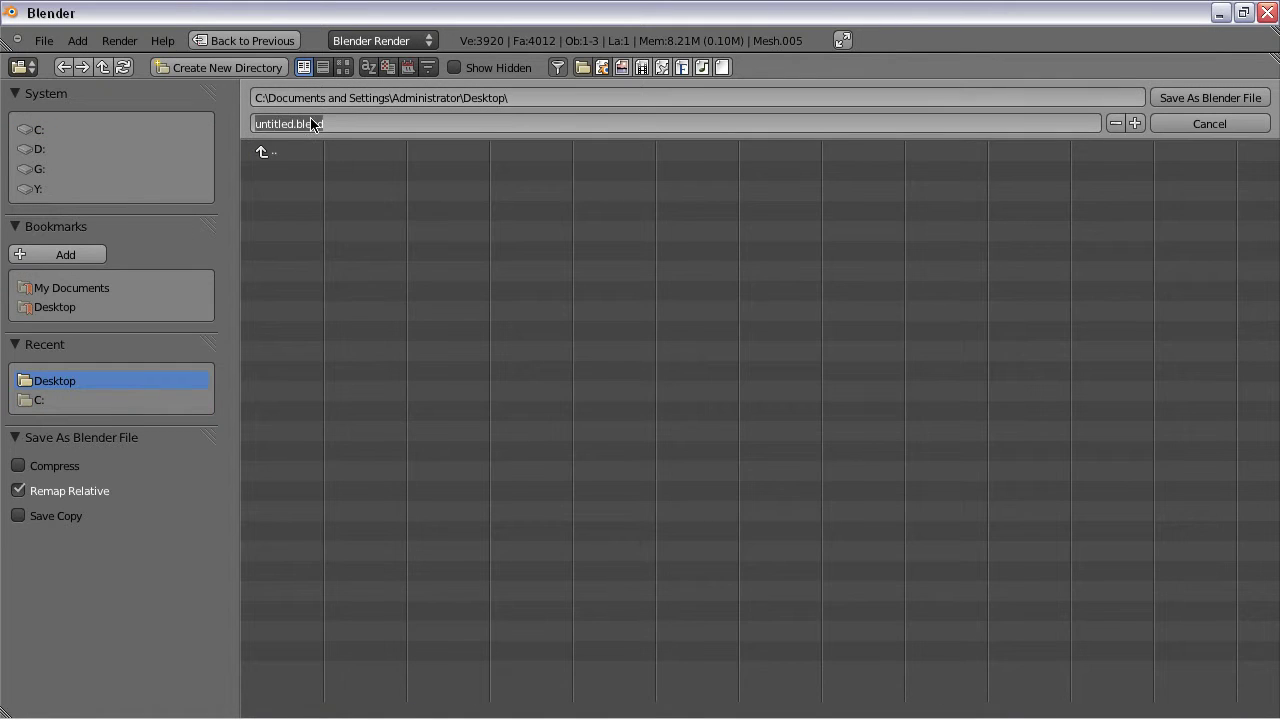
{"action": "left_click_drag", "start_coordinate": [289, 128], "coordinate": [208, 128]}
{"action": "type", "text": "vendor"}
{"action": "left_click", "coordinate": [1205, 100]}
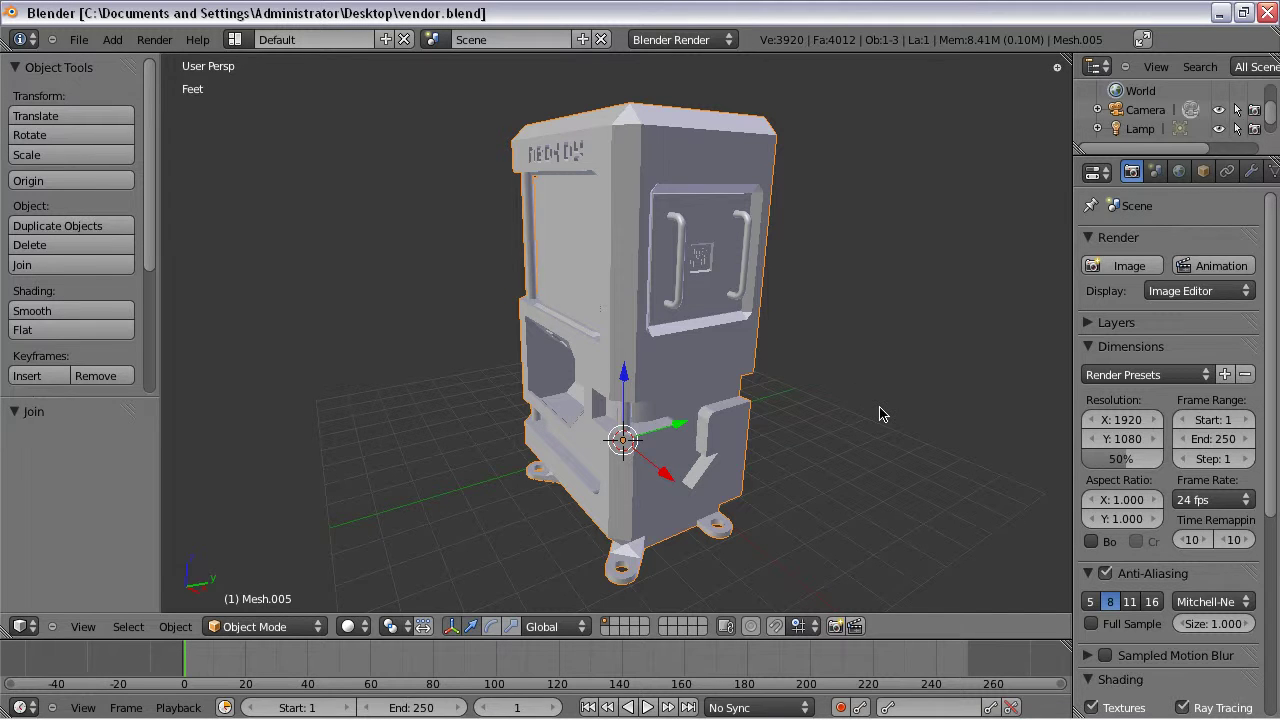
{"action": "key", "text": "Tab"}
{"action": "key", "text": "Tab"}
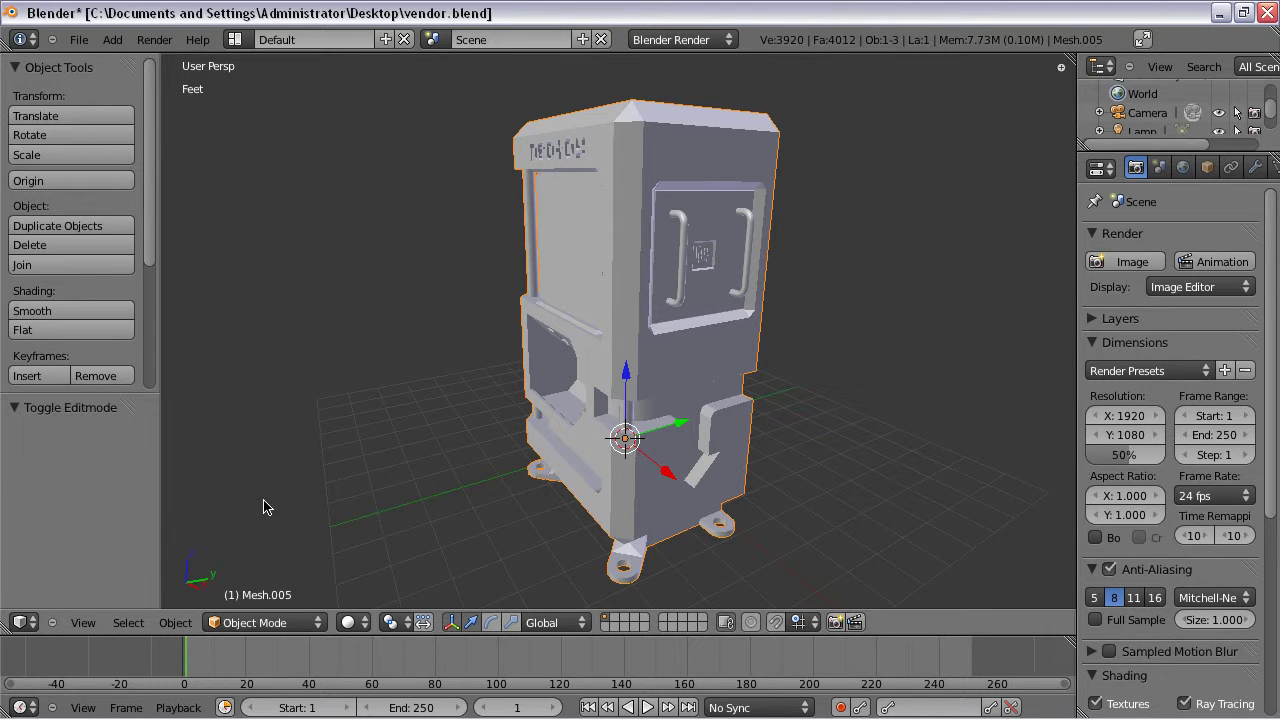
{"action": "left_click", "coordinate": [314, 624]}
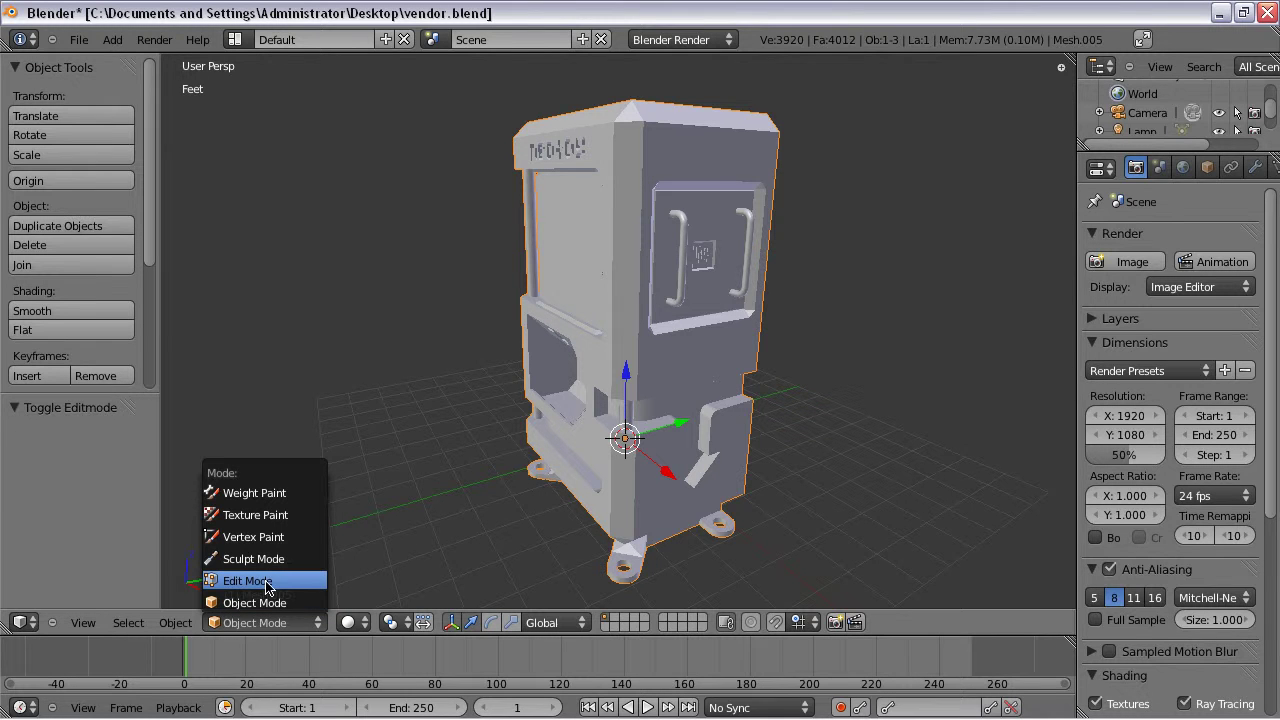
{"action": "left_click", "coordinate": [287, 584]}
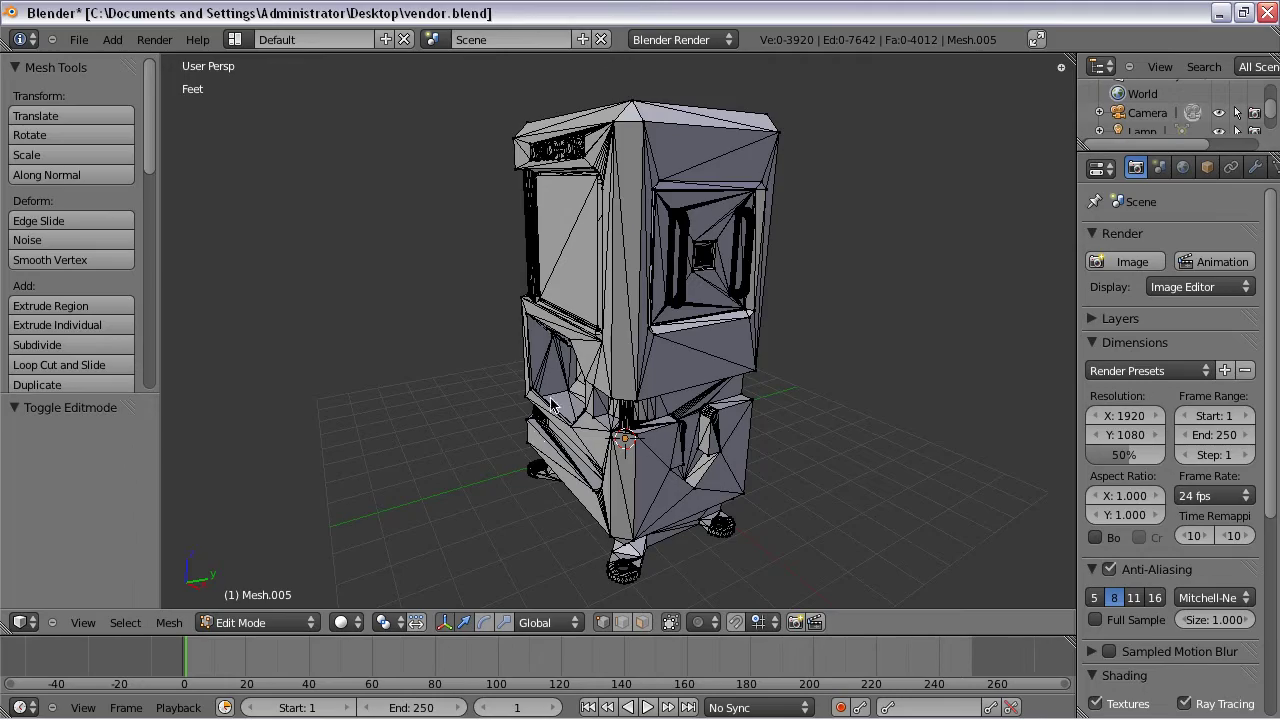
{"action": "middle_click_drag", "start_coordinate": [575, 355], "coordinate": [659, 258]}
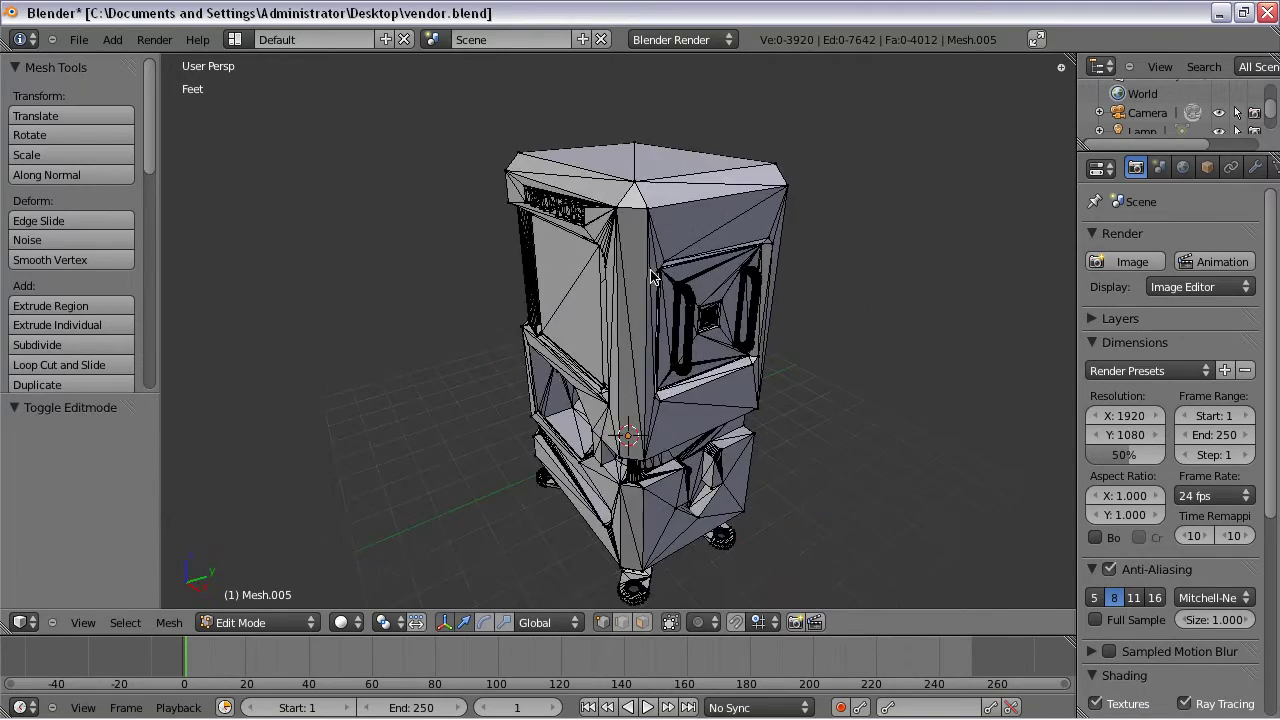
{"action": "scroll", "coordinate": [655, 265], "scroll_direction": "up", "scroll_amount": 5}
{"action": "middle_click_drag", "start_coordinate": [654, 354], "coordinate": [642, 307]}
{"action": "scroll", "coordinate": [592, 264], "scroll_direction": "down", "scroll_amount": 5}
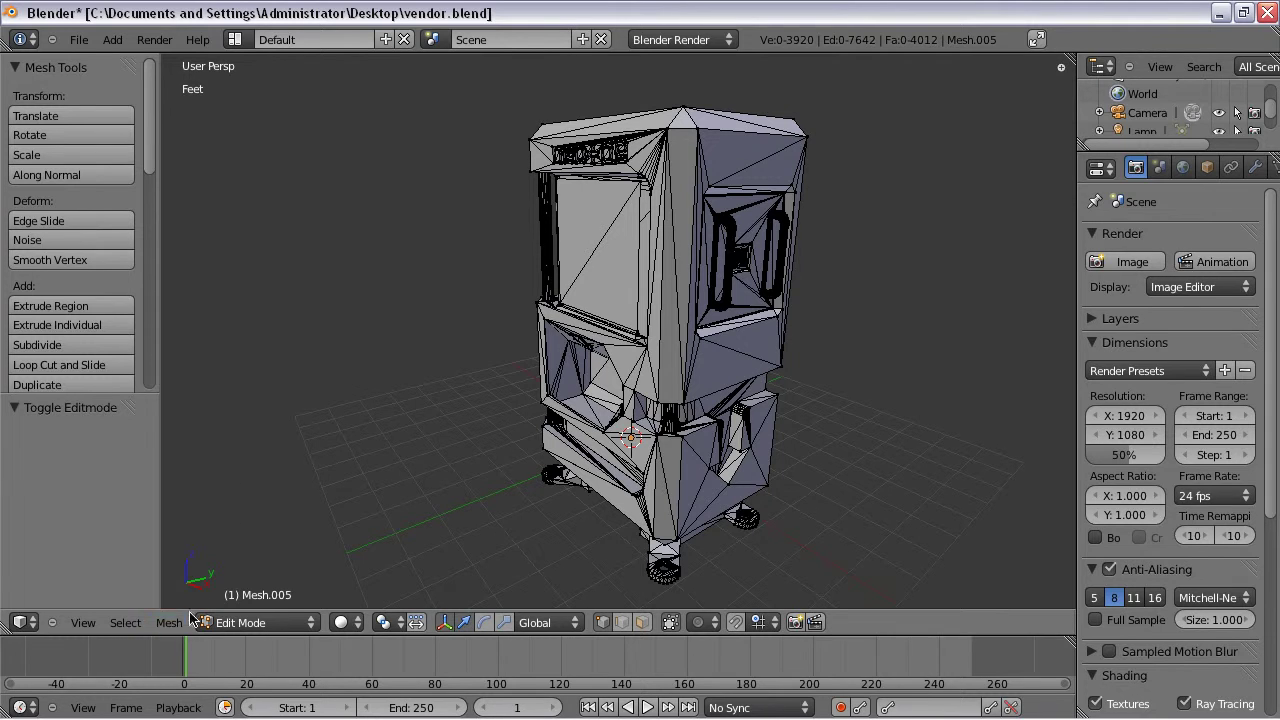
{"action": "left_click", "coordinate": [126, 623]}
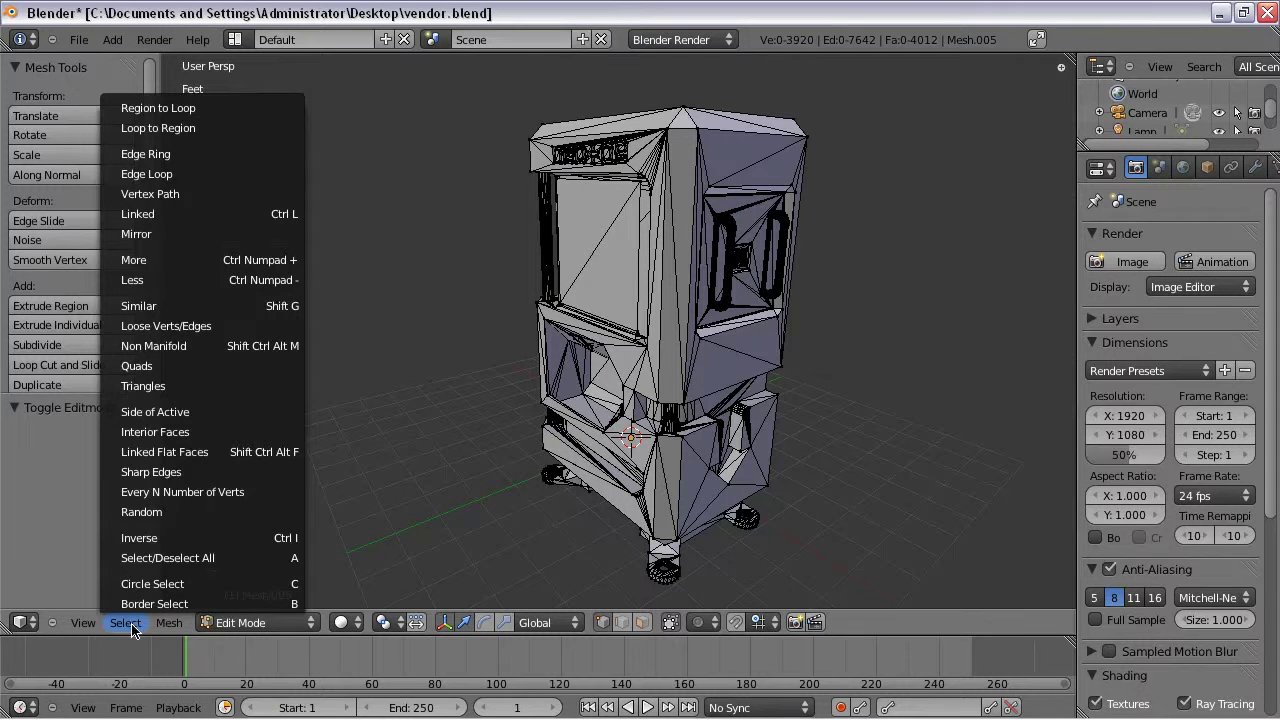
Select the whole mesh and Remove Doubles, leaving 1,993 vertices
{"action": "left_click", "coordinate": [198, 560]}
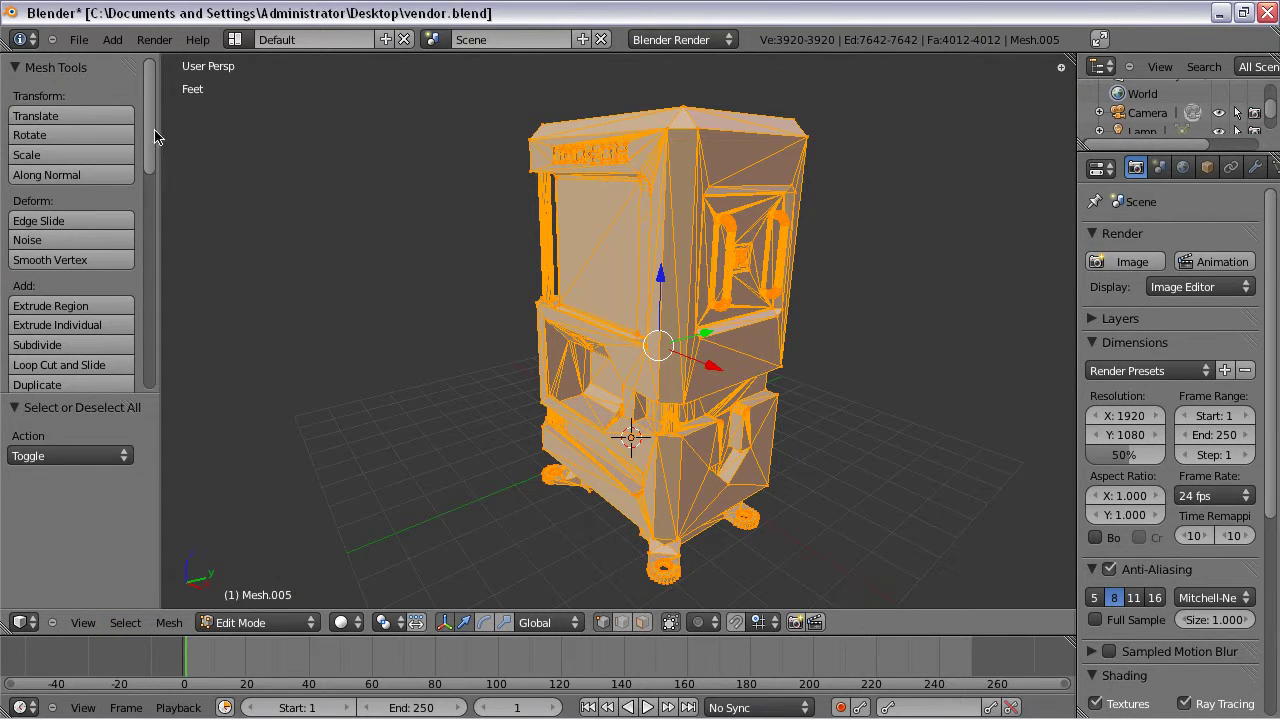
{"action": "scroll", "coordinate": [149, 140], "scroll_direction": "down", "scroll_amount": 5}
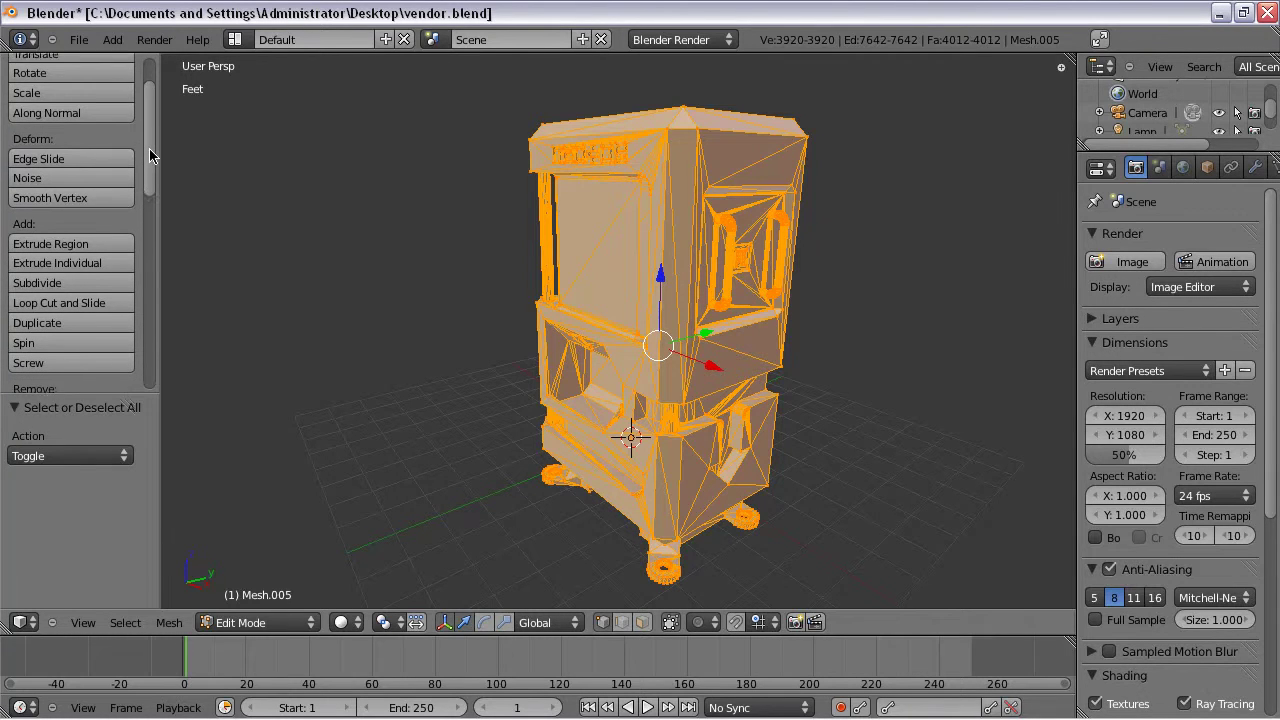
{"action": "left_click_drag", "start_coordinate": [149, 174], "coordinate": [149, 224]}
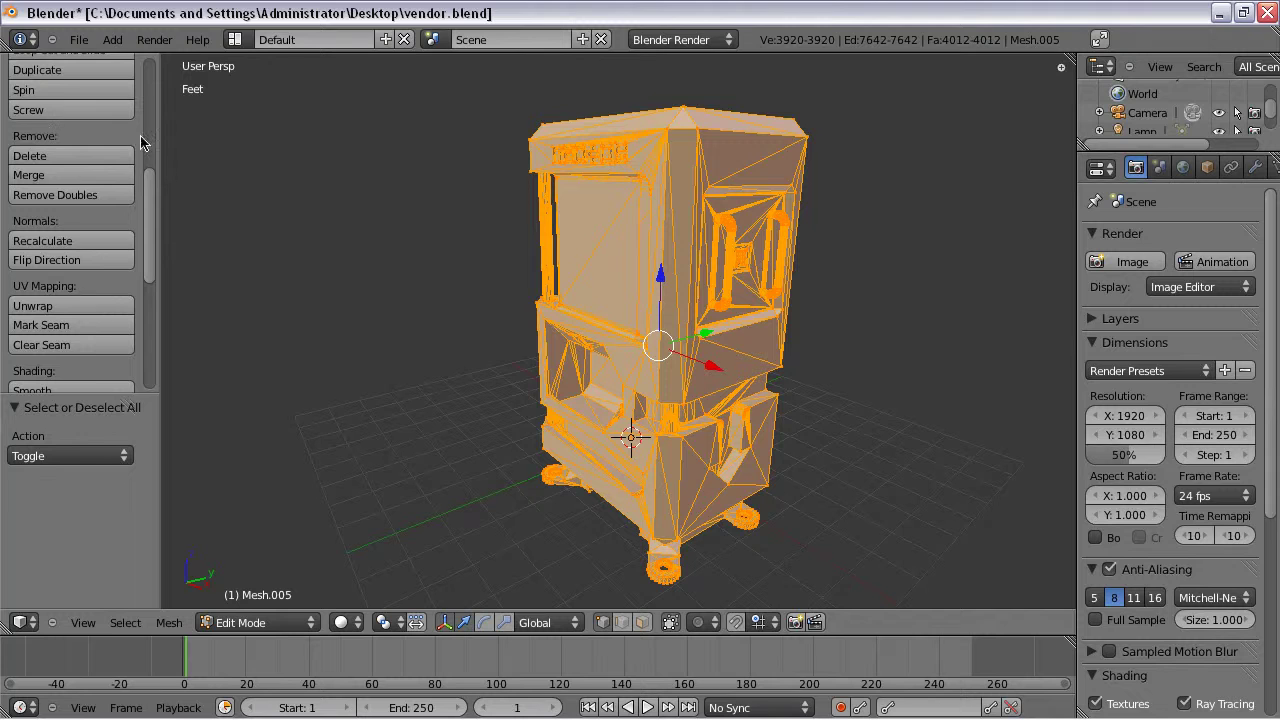
{"action": "left_click", "coordinate": [112, 198]}
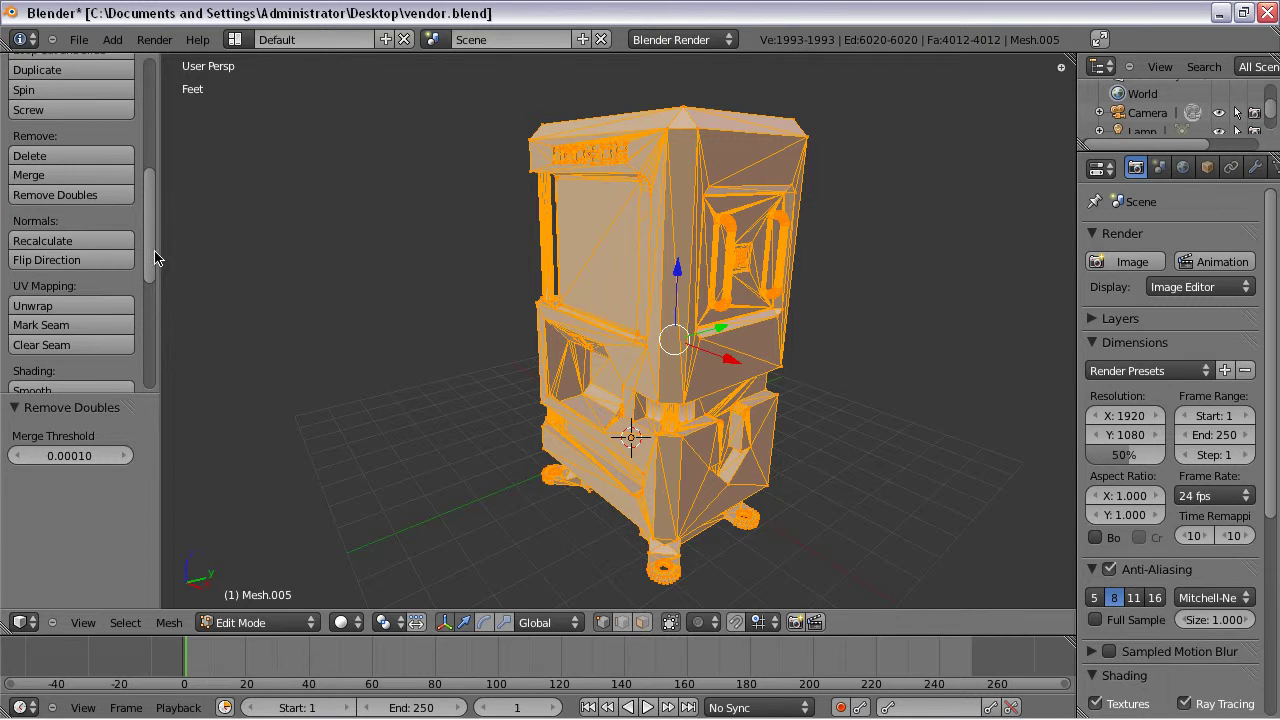
Recalculate the normals, then rerun Remove Doubles, which removes nothing more
{"action": "scroll", "coordinate": [150, 244], "scroll_direction": "up", "scroll_amount": 1}
{"action": "mouse_move", "coordinate": [150, 244]}
{"action": "left_mouse_down"}
{"action": "mouse_move", "coordinate": [149, 217]}
{"action": "mouse_move", "coordinate": [150, 298]}
{"action": "mouse_move", "coordinate": [152, 128]}
{"action": "mouse_move", "coordinate": [152, 238]}
{"action": "left_mouse_up"}
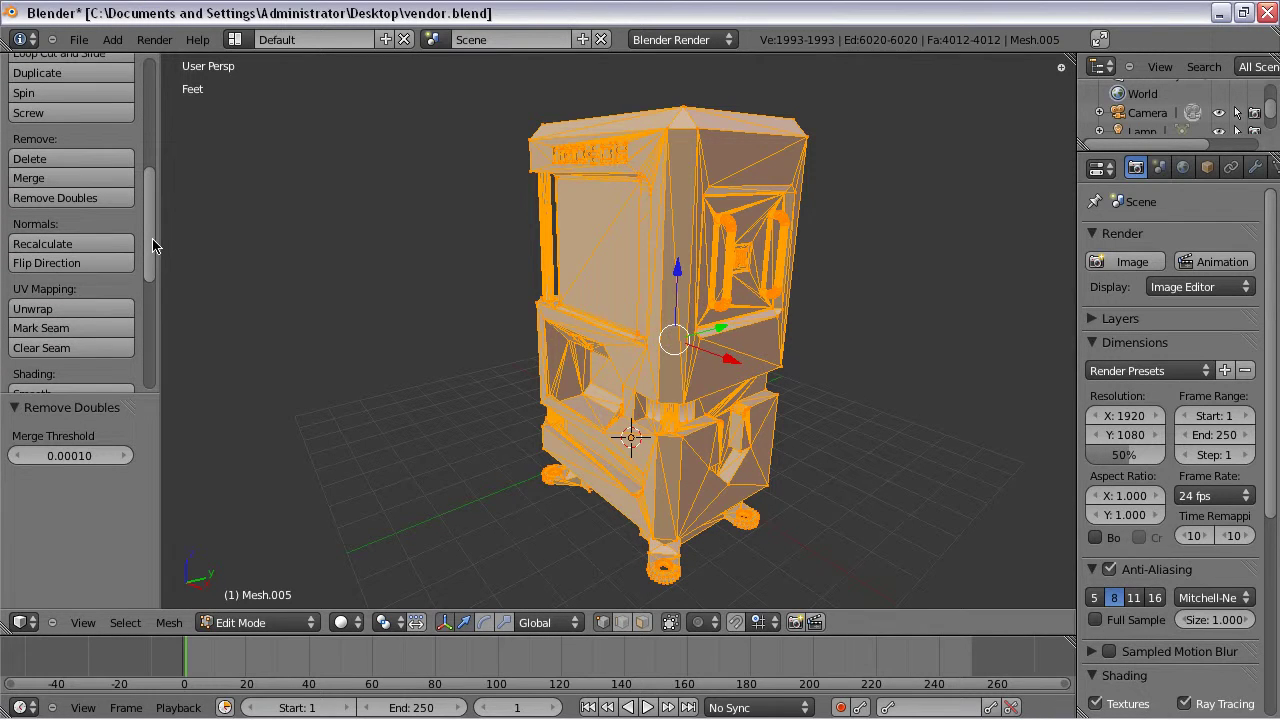
{"action": "left_click", "coordinate": [90, 243]}
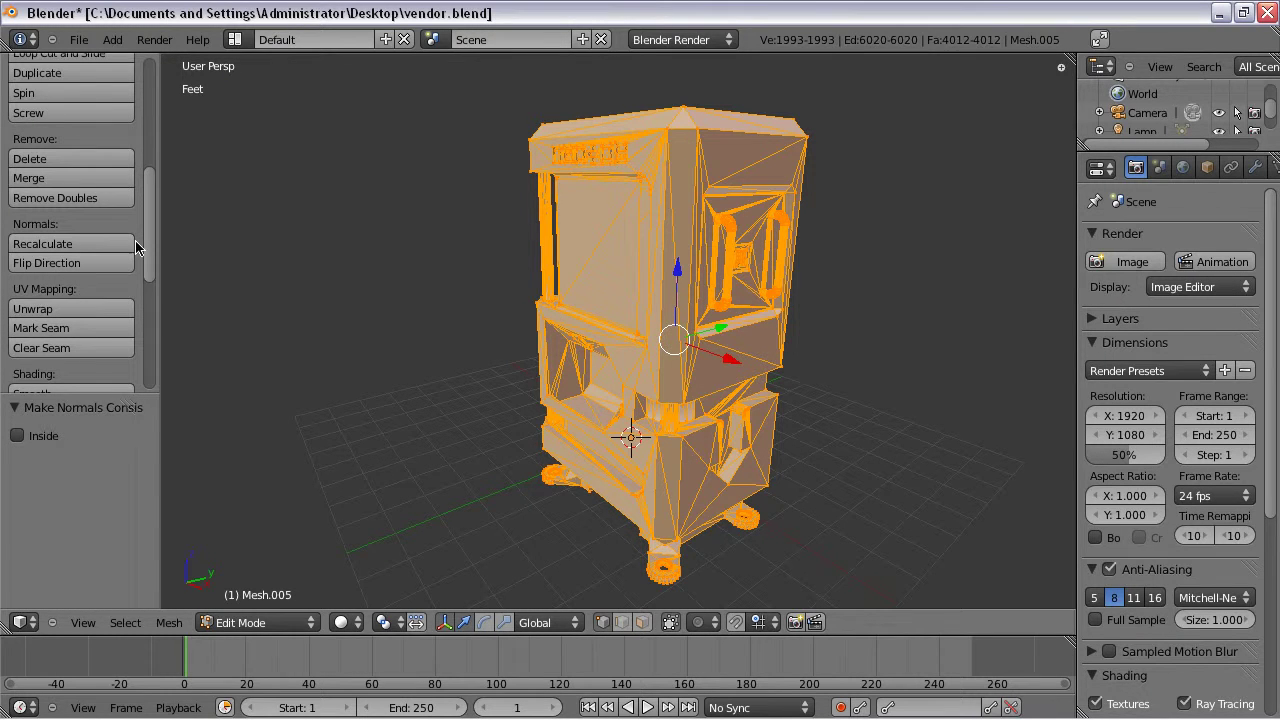
{"action": "left_click_drag", "start_coordinate": [150, 243], "coordinate": [150, 205]}
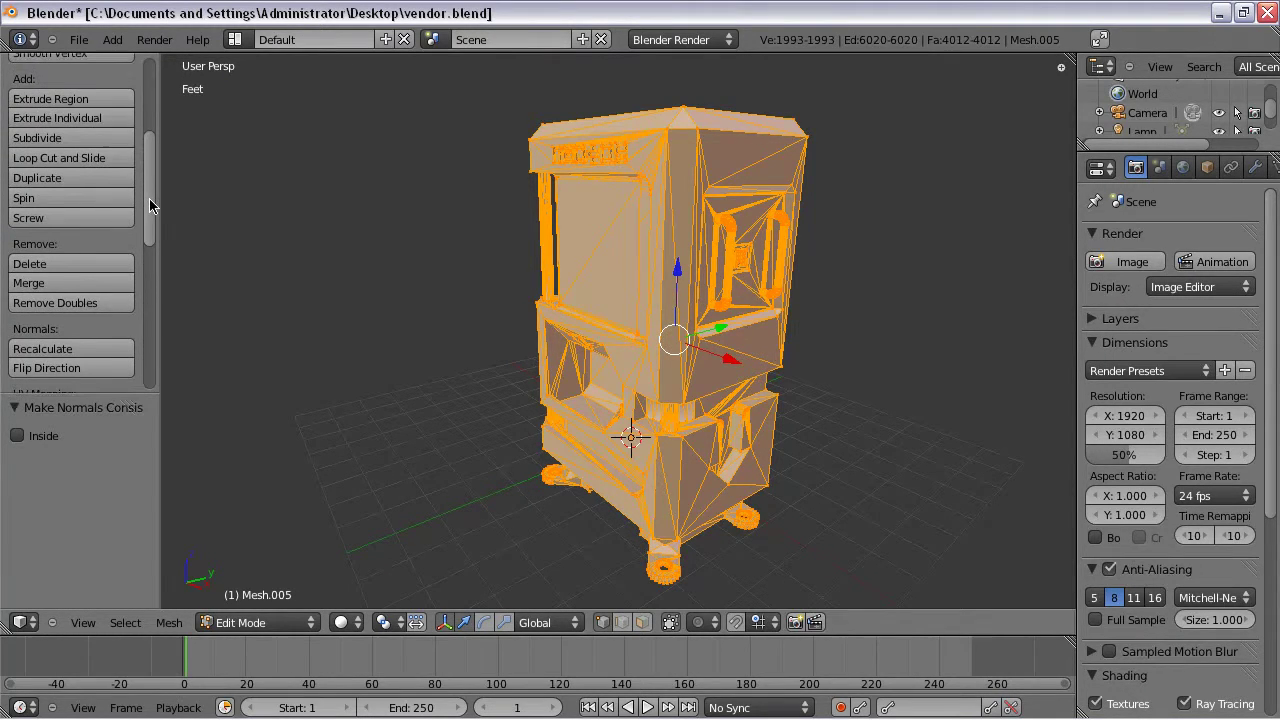
{"action": "left_click", "coordinate": [117, 304]}
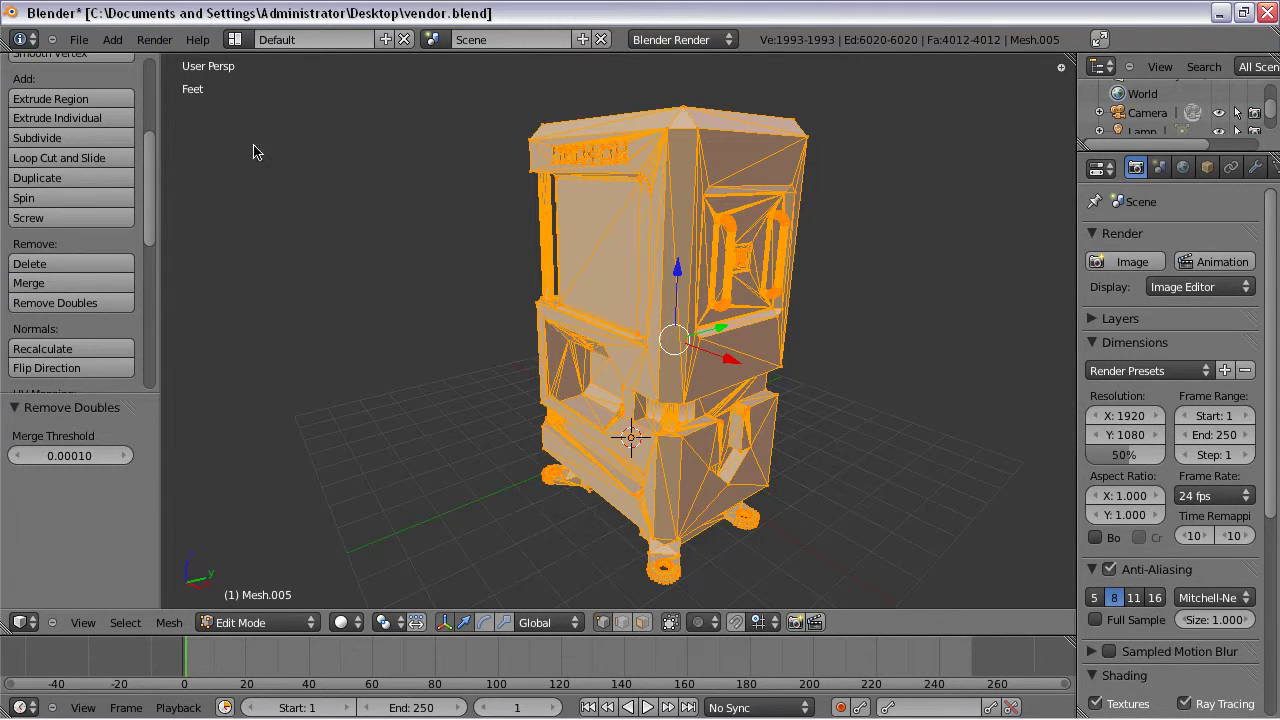
Save vendor.blend and switch the Properties area to a widened UV/Image Editor
{"action": "left_click", "coordinate": [78, 39]}
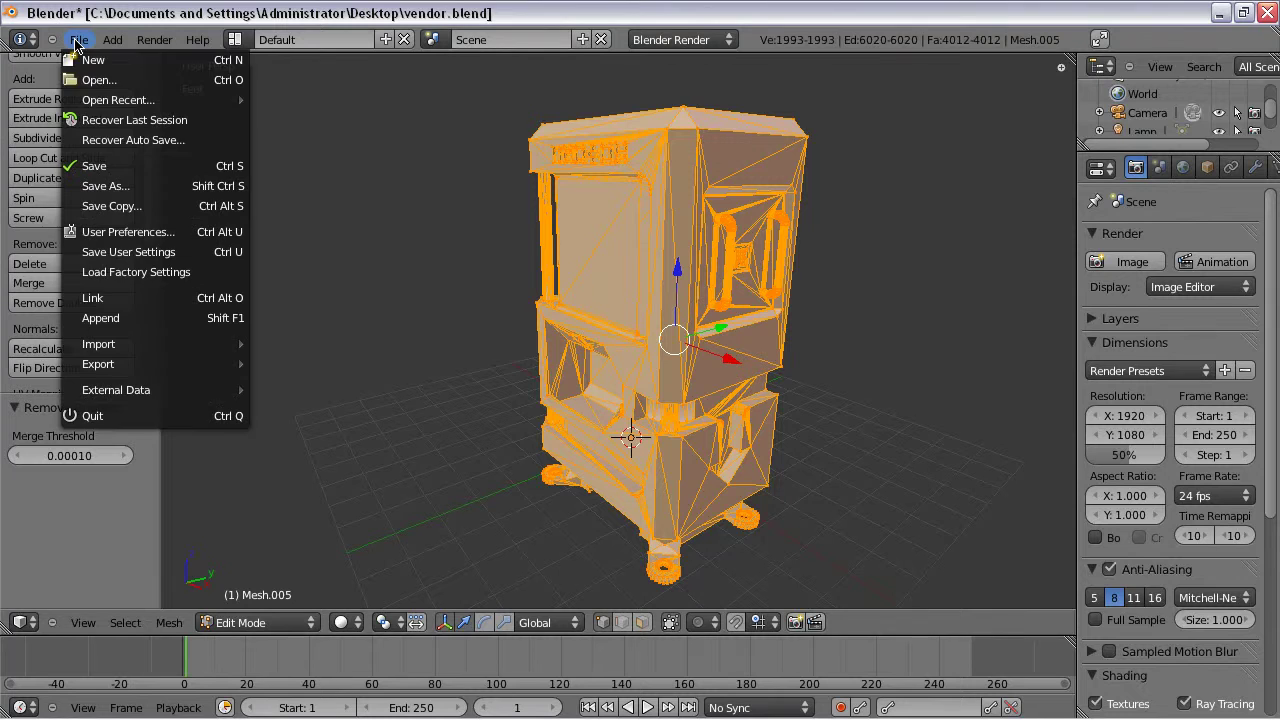
{"action": "left_click", "coordinate": [118, 175]}
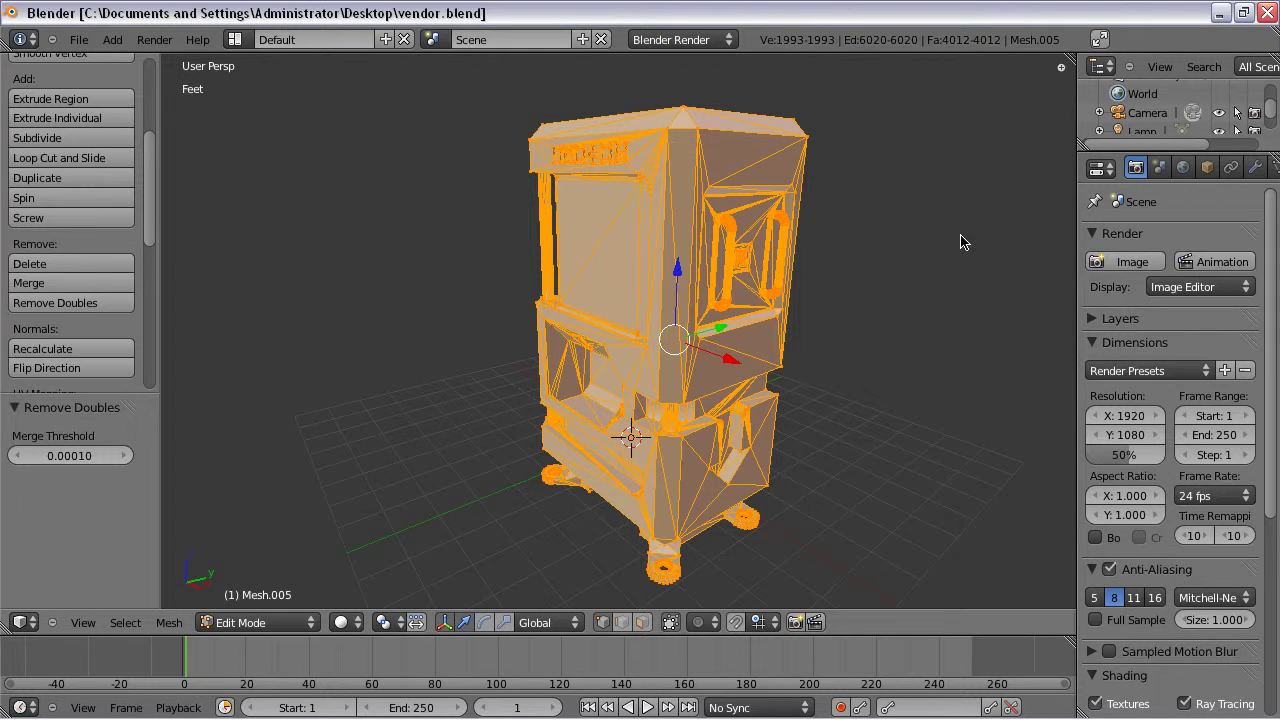
{"action": "left_click", "coordinate": [1107, 172]}
{"action": "left_click", "coordinate": [1104, 172]}
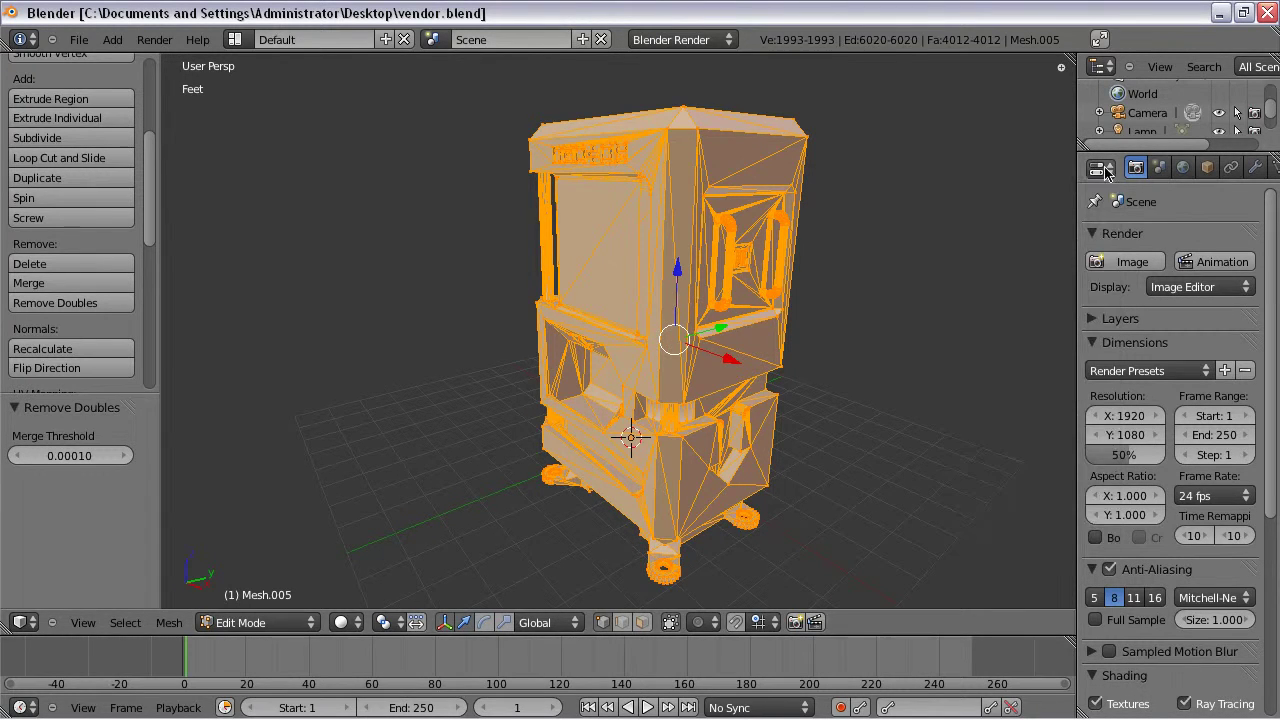
{"action": "left_click", "coordinate": [1101, 171]}
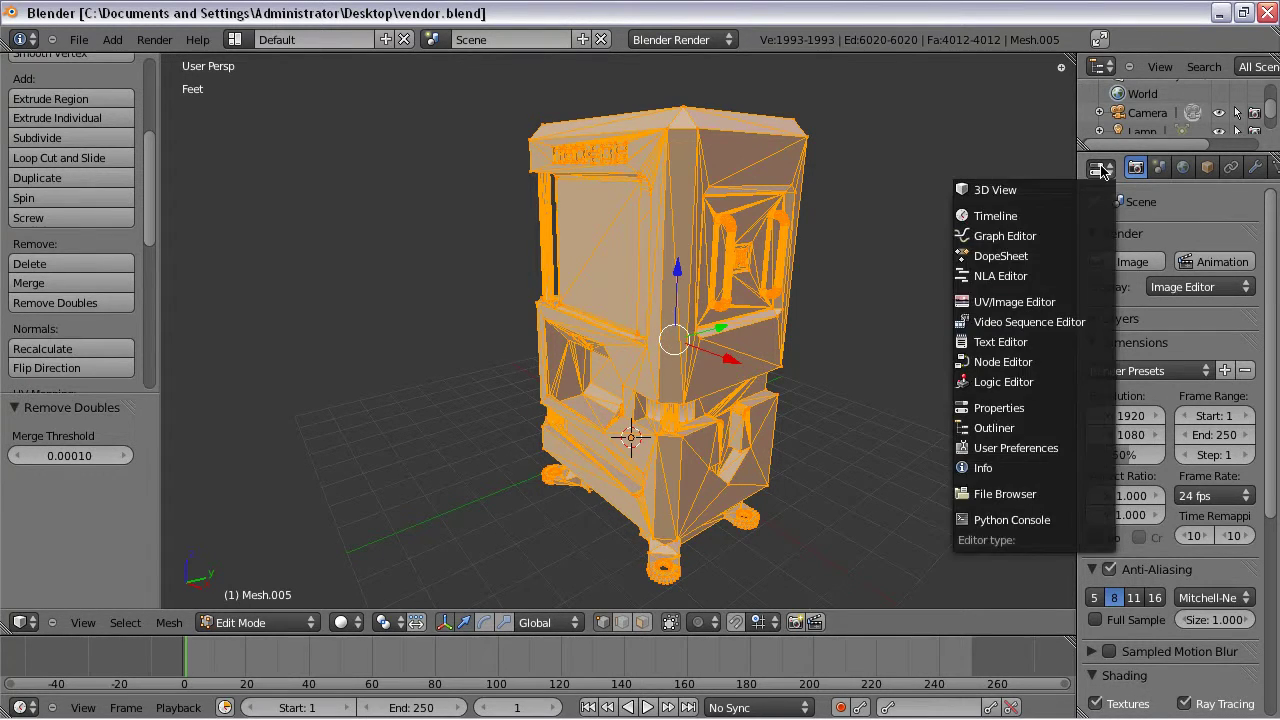
{"action": "left_click", "coordinate": [1068, 304]}
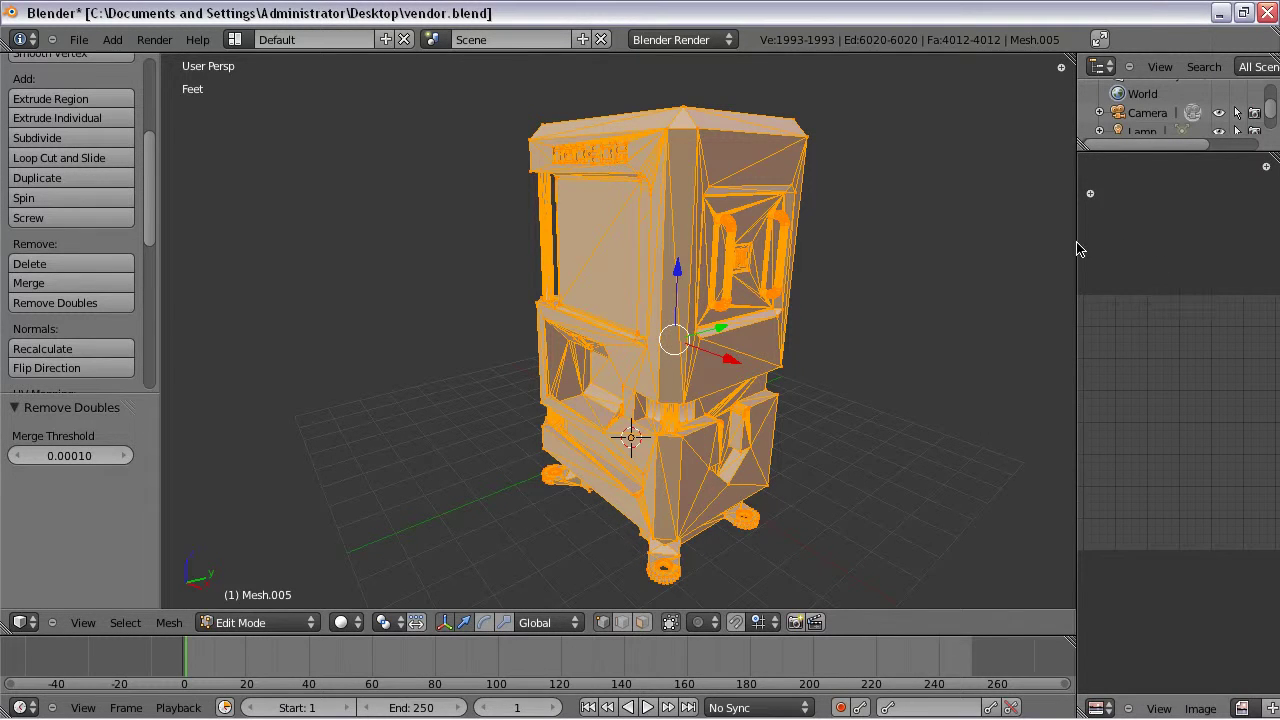
{"action": "left_click_drag", "start_coordinate": [1076, 249], "coordinate": [709, 249]}
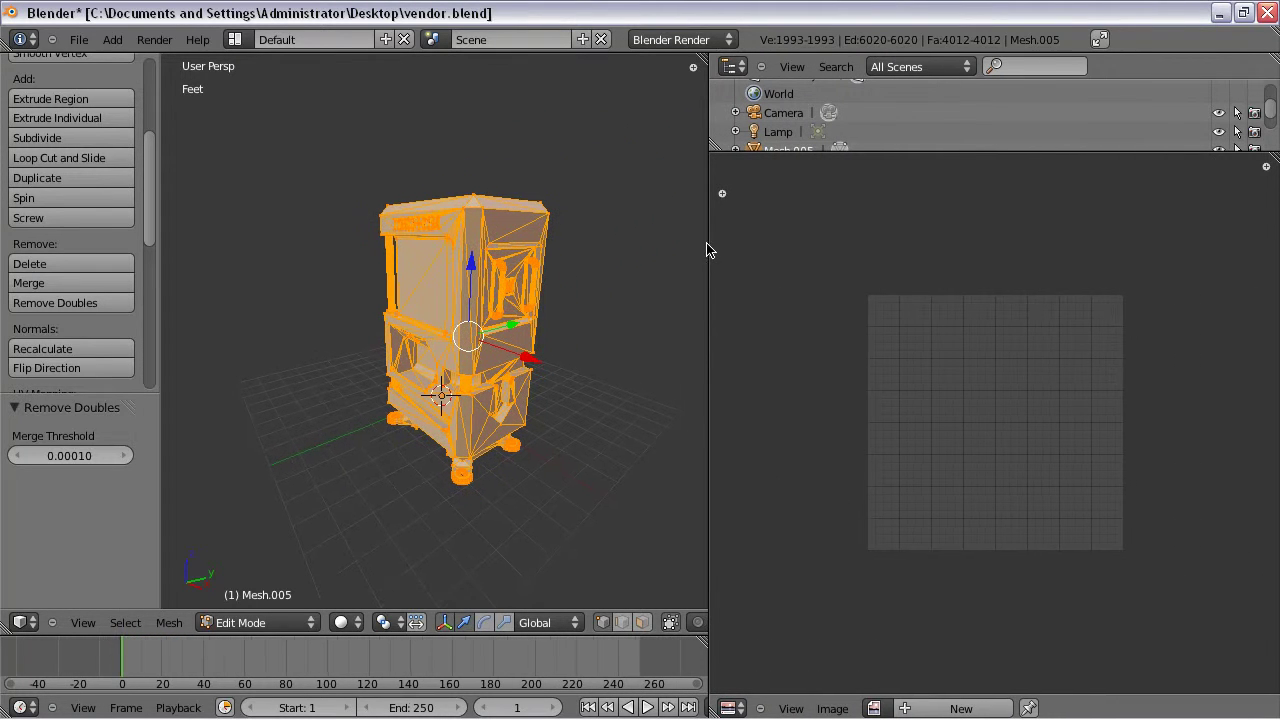
Zoom the editor views and scroll the Mesh Tools shelf
{"action": "scroll", "coordinate": [494, 335], "scroll_direction": "up", "scroll_amount": 2}
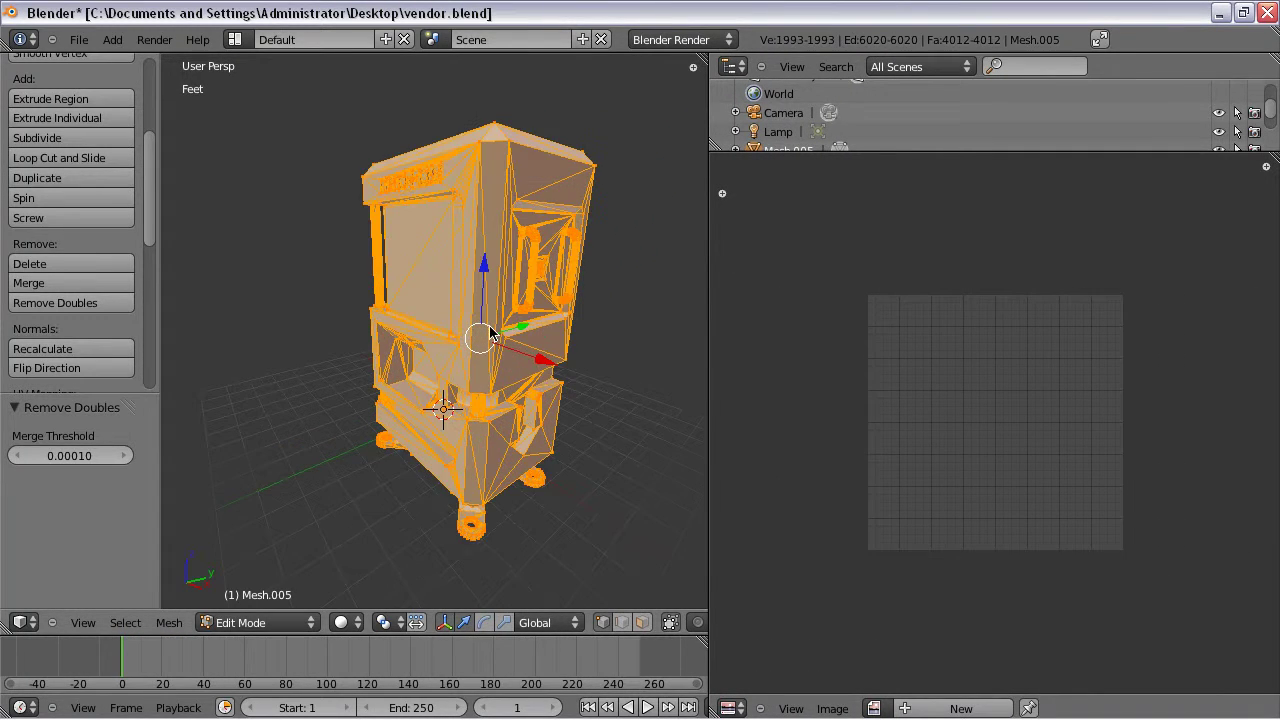
{"action": "scroll", "coordinate": [603, 380], "scroll_direction": "up", "scroll_amount": 2}
{"action": "scroll", "coordinate": [603, 380], "scroll_direction": "down", "scroll_amount": 2}
{"action": "scroll", "coordinate": [997, 440], "scroll_direction": "up", "scroll_amount": 1}
{"action": "scroll", "coordinate": [994, 447], "scroll_direction": "up", "scroll_amount": 1}
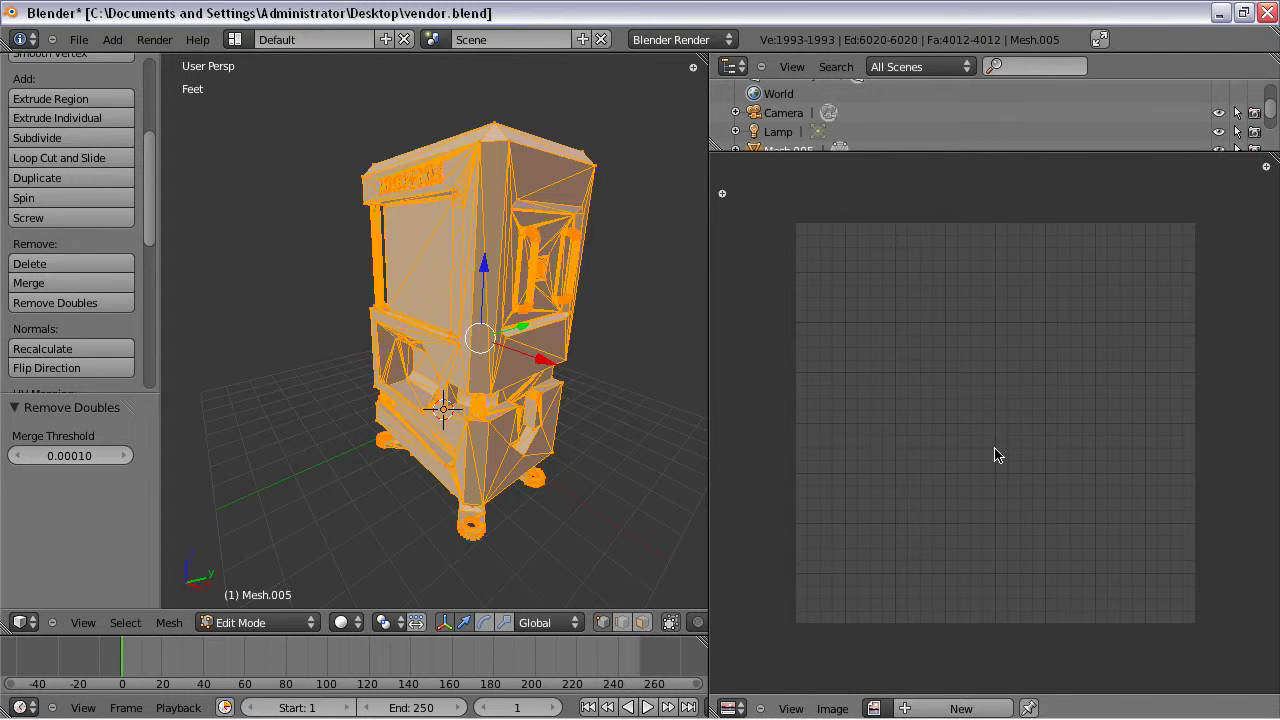
{"action": "scroll", "coordinate": [996, 448], "scroll_direction": "up", "scroll_amount": 1}
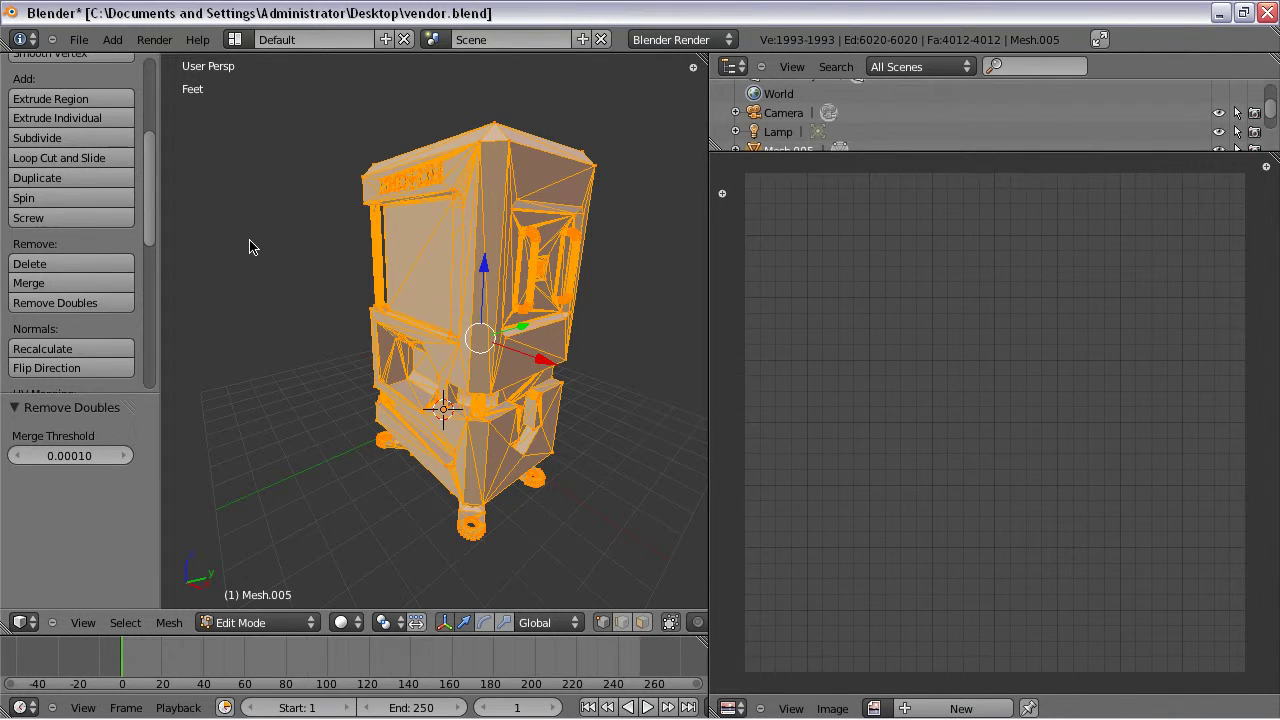
{"action": "scroll", "coordinate": [149, 203], "scroll_direction": "down", "scroll_amount": 1}
{"action": "left_click_drag", "start_coordinate": [149, 210], "coordinate": [149, 289]}
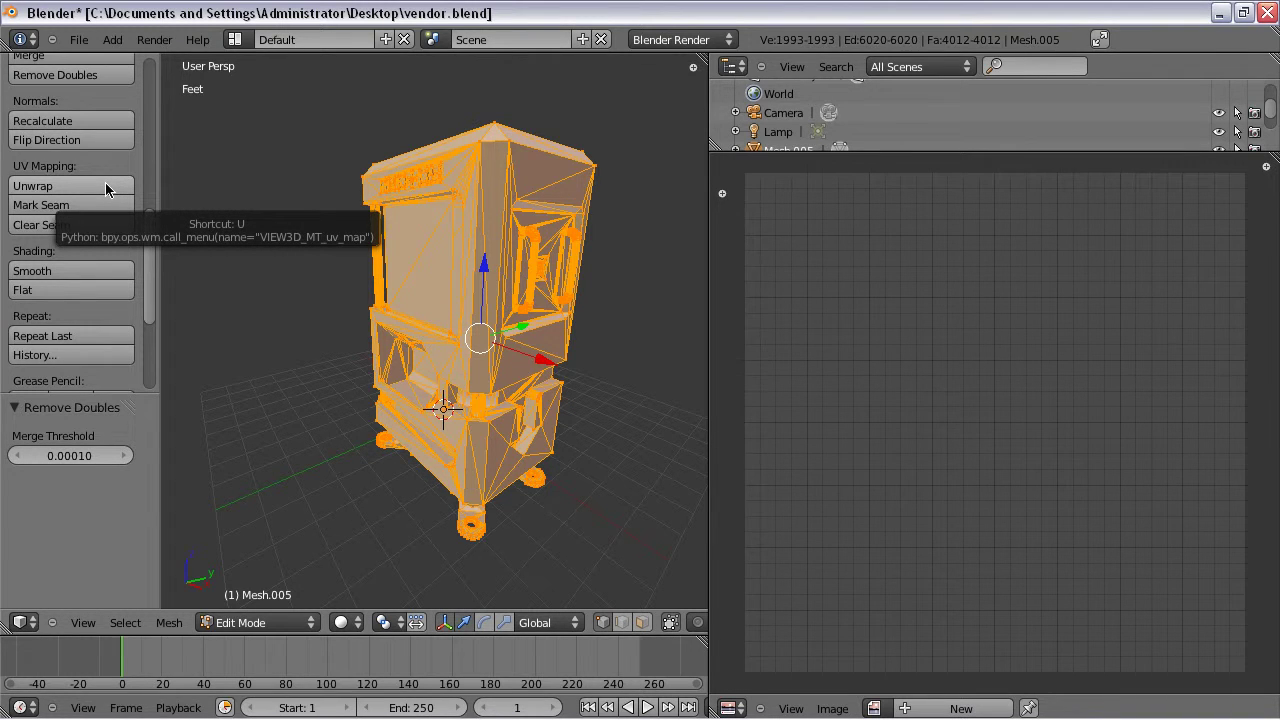
Choose Unwrap > Smart UV Project and confirm with angle limit 66, island margin 0
{"action": "left_click", "coordinate": [107, 190]}
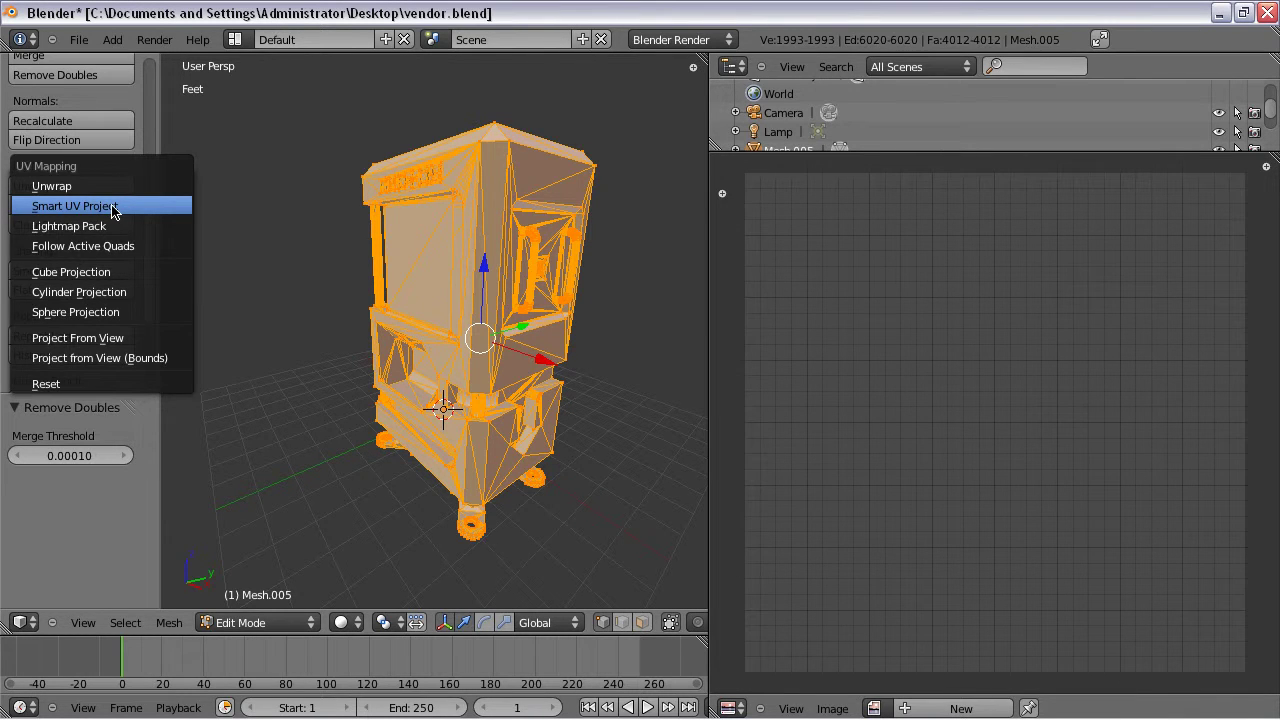
{"action": "left_click", "coordinate": [114, 210]}
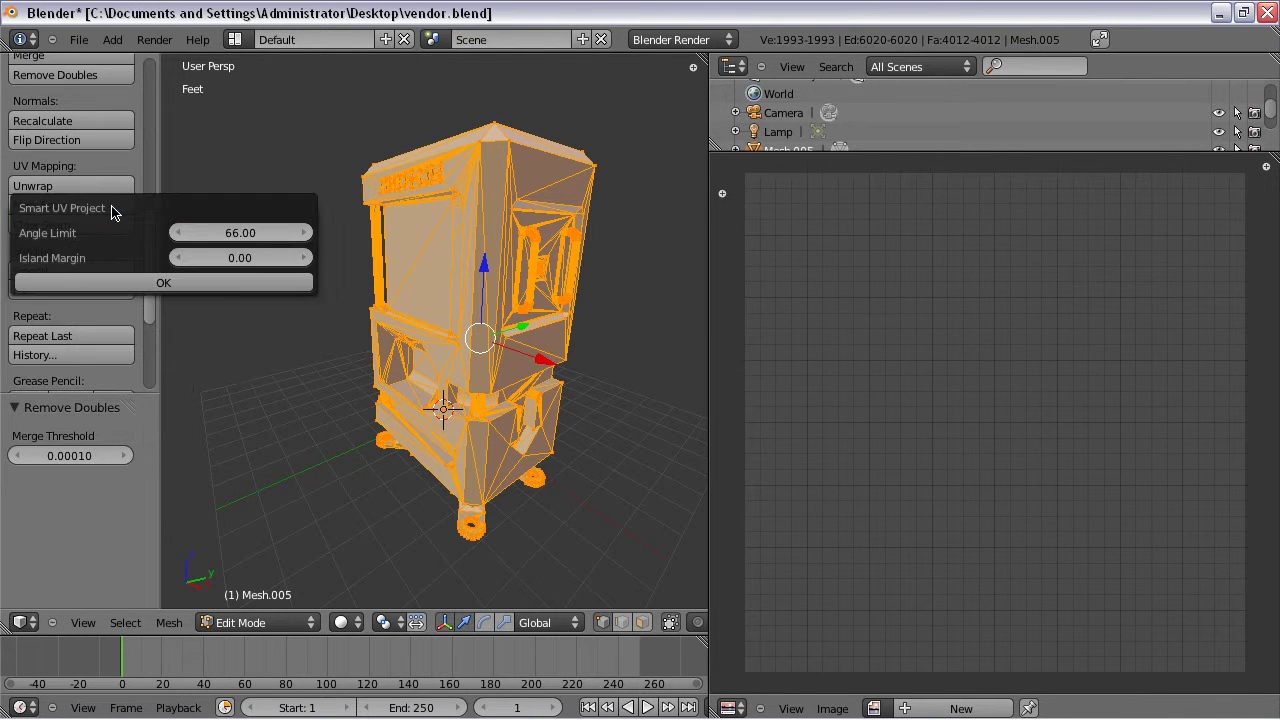
{"action": "left_click", "coordinate": [181, 284]}
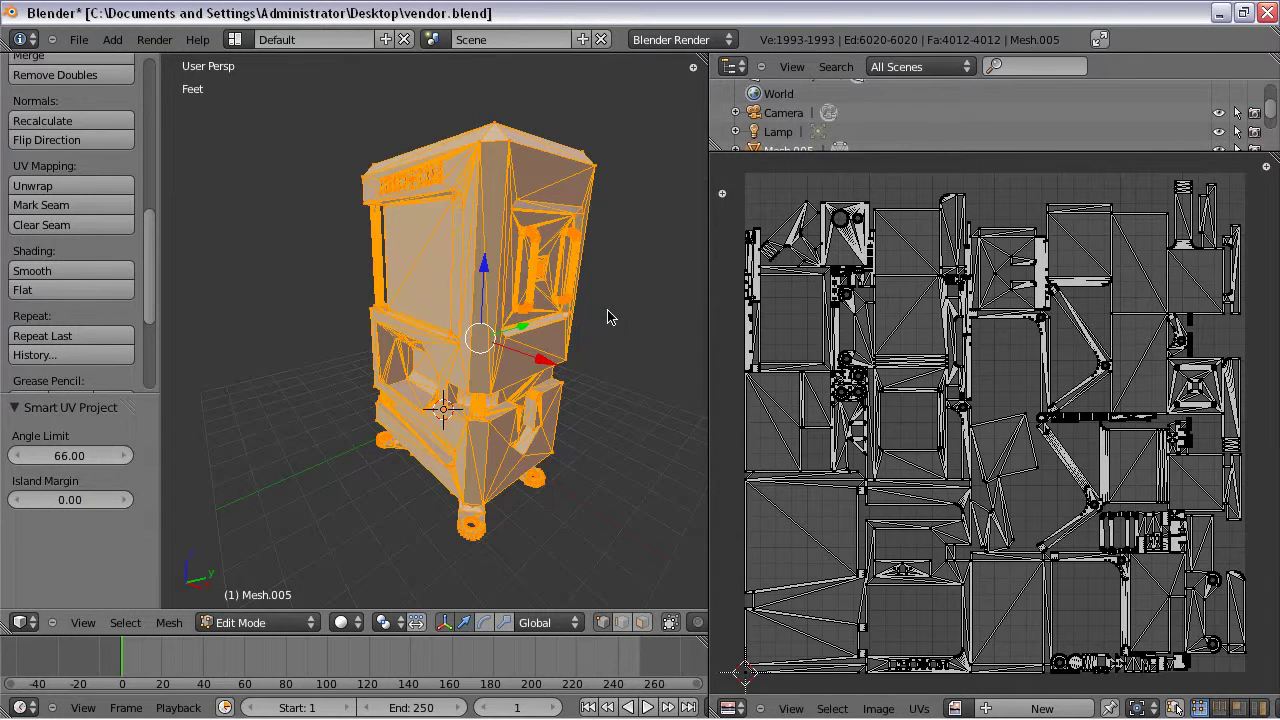
Open the File menu once the Smart UV layout fills the editor
{"action": "left_click", "coordinate": [77, 45]}
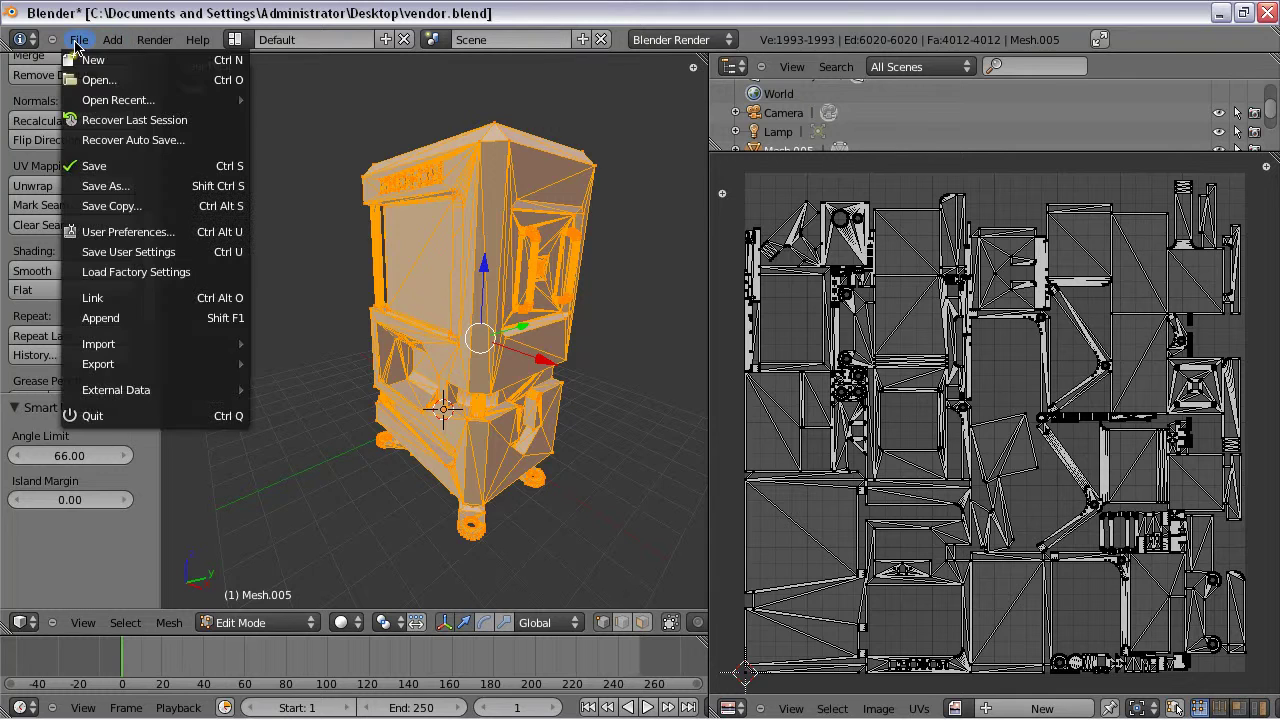
Save vendor.blend, then use UVs > Export UV Layout to write vendor.png to the Desktop
{"action": "left_click", "coordinate": [122, 168]}
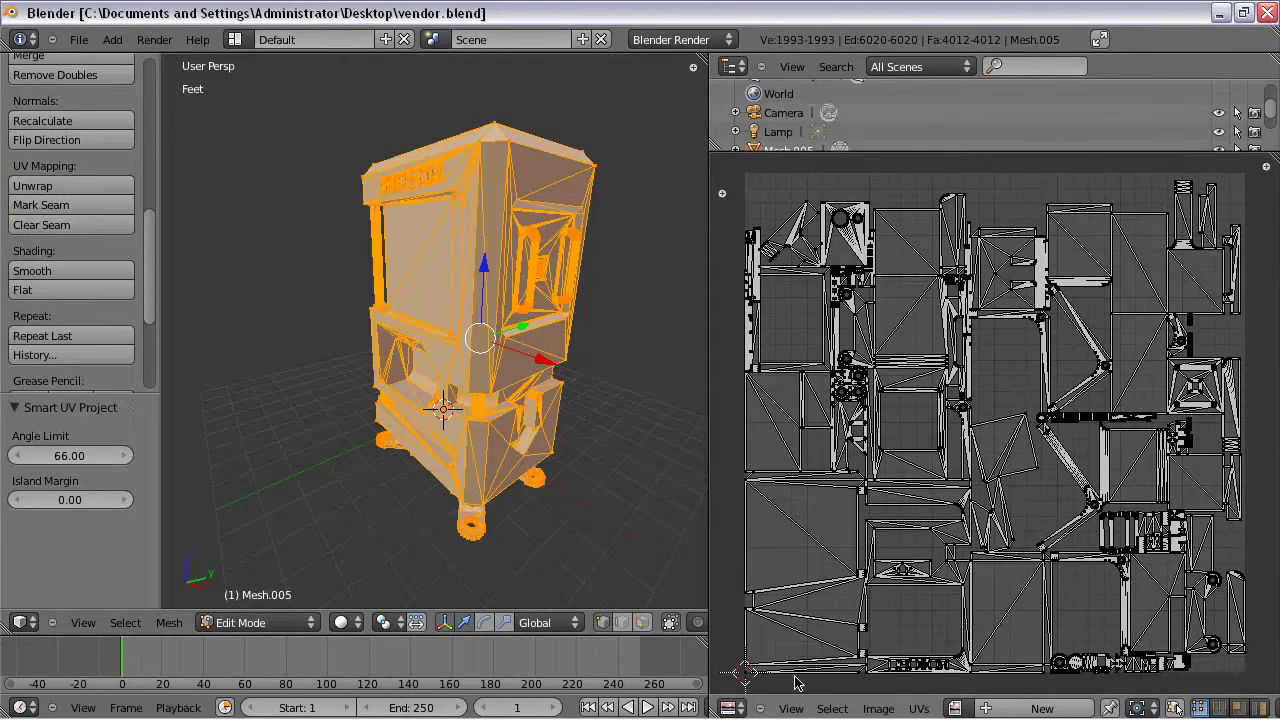
{"action": "left_click", "coordinate": [920, 708]}
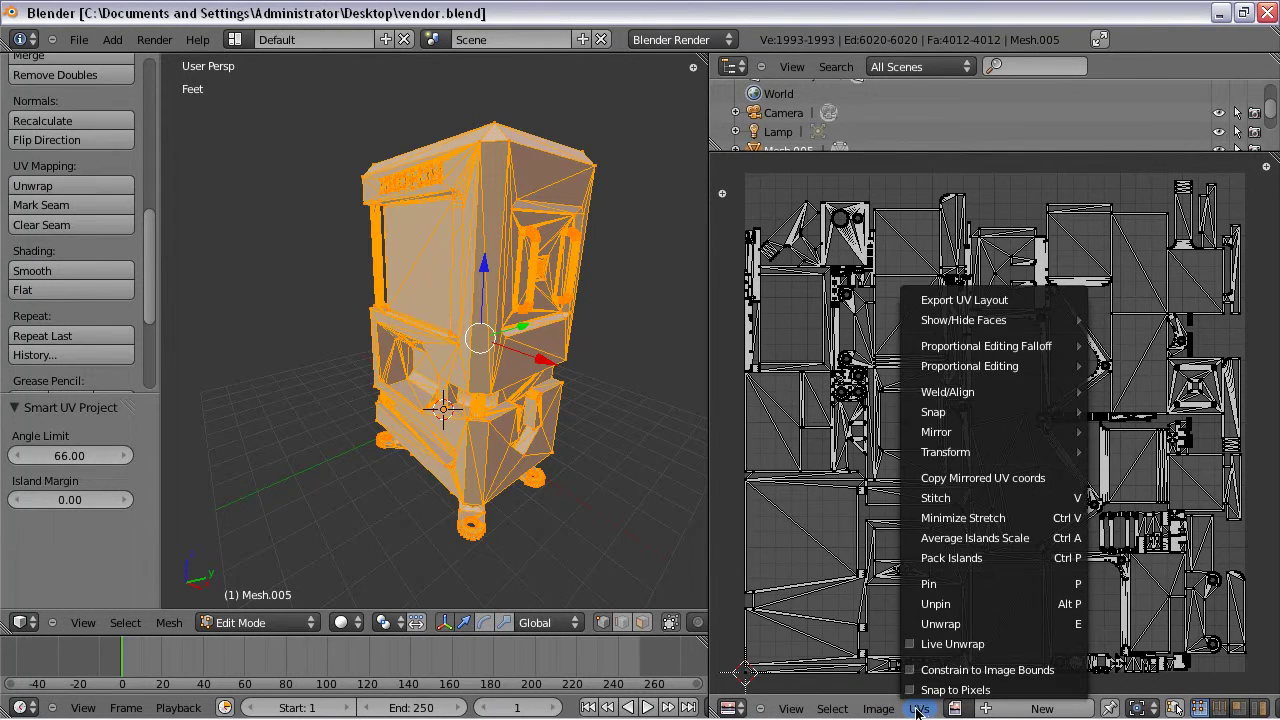
{"action": "left_click", "coordinate": [960, 300]}
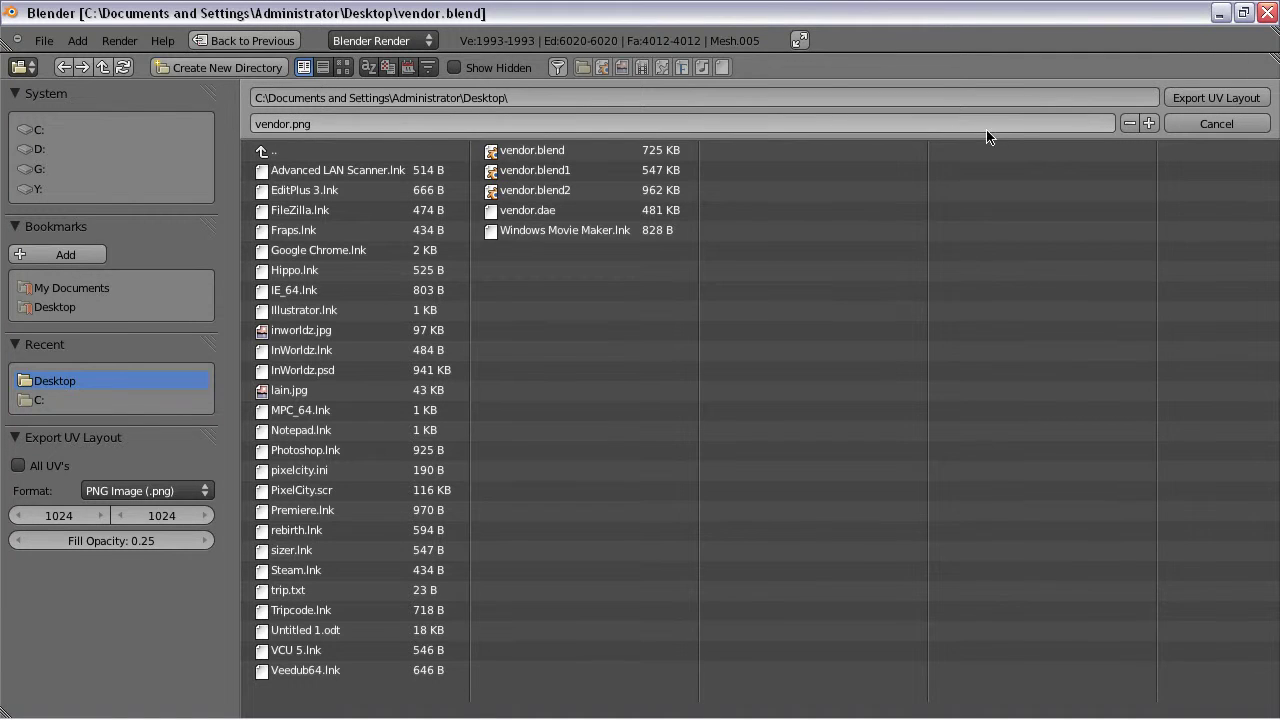
{"action": "left_click", "coordinate": [1215, 97]}
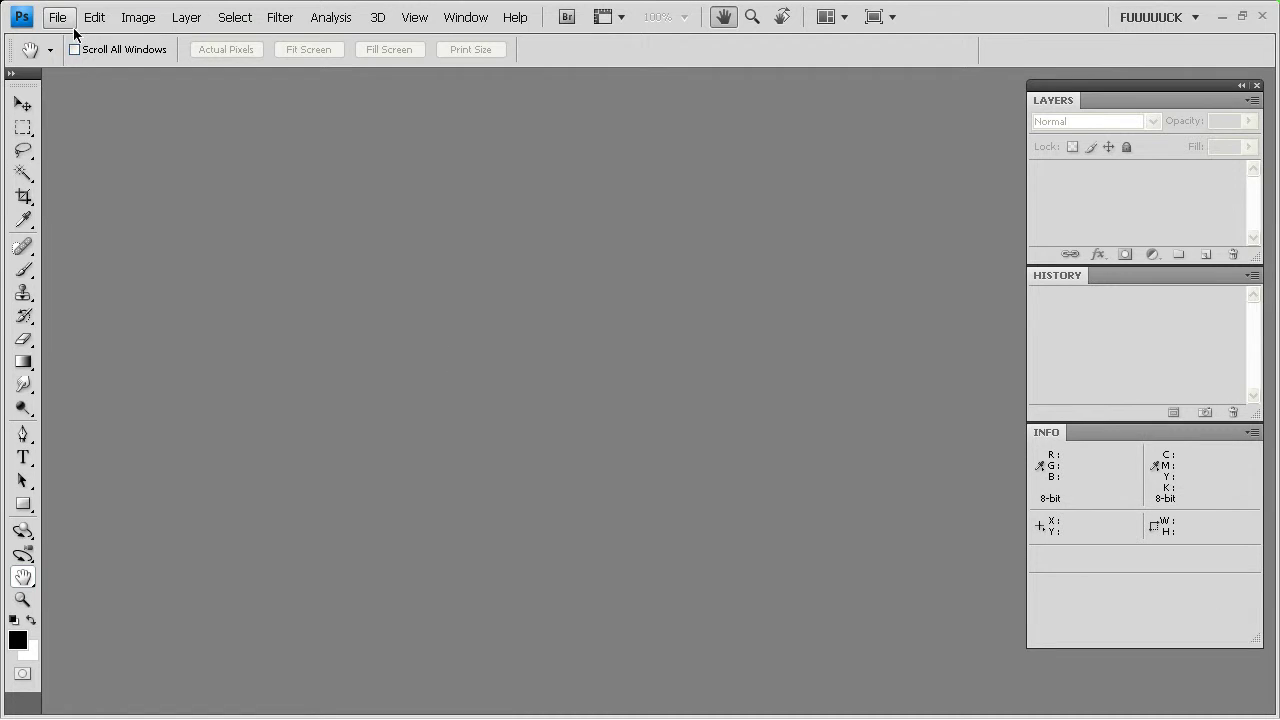
Open vendor.png from the Desktop to show its UV wireframe as Layer 0
{"action": "left_click", "coordinate": [58, 19]}
{"action": "left_click", "coordinate": [78, 57]}
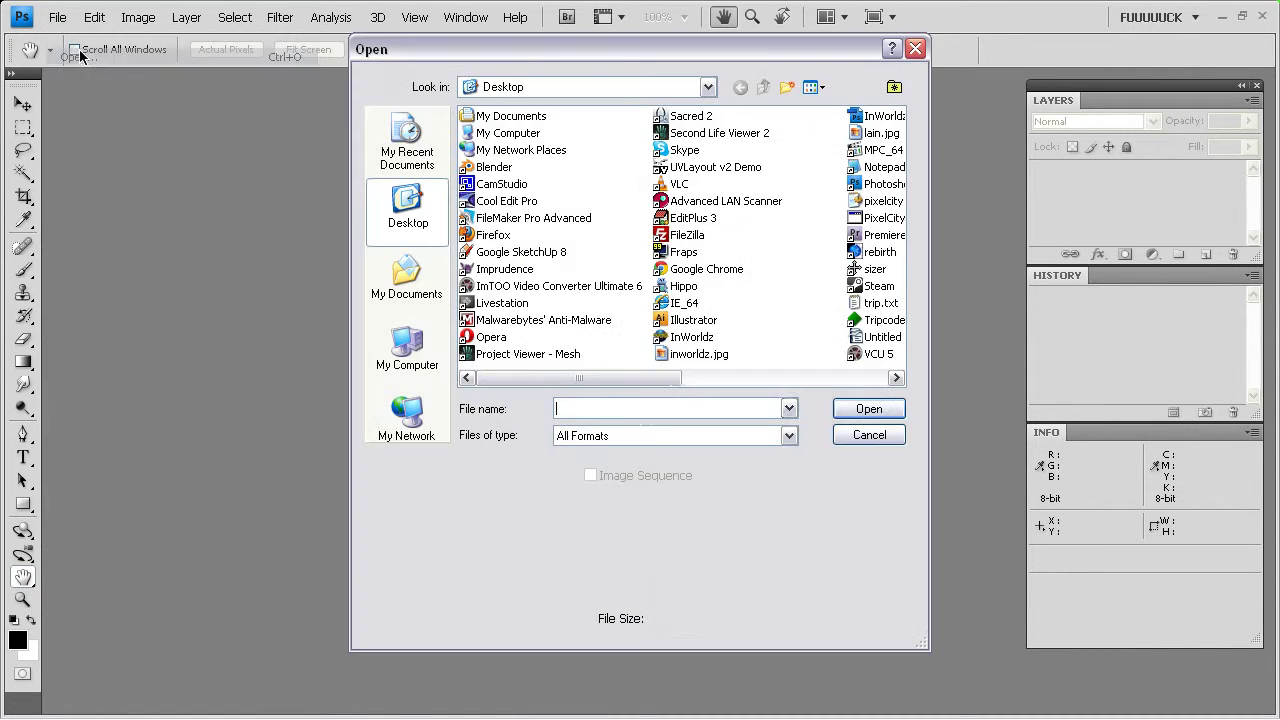
{"action": "left_click", "coordinate": [745, 379]}
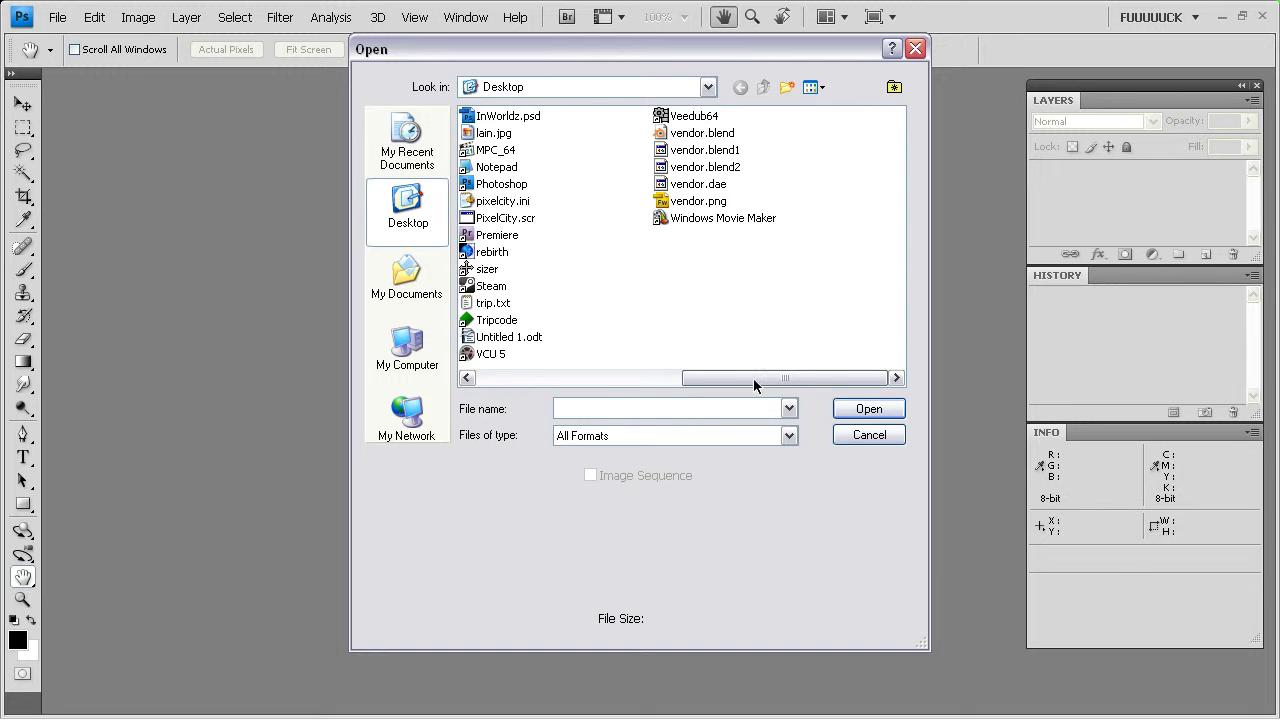
{"action": "left_click", "coordinate": [661, 203]}
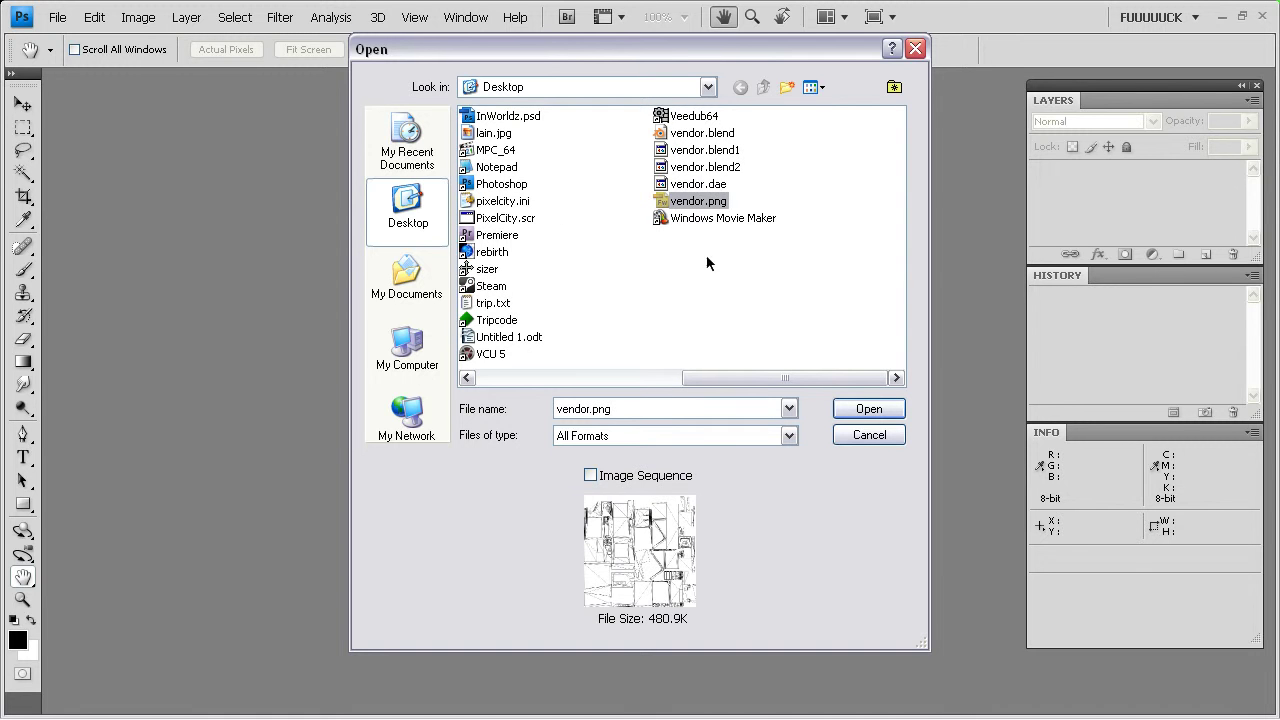
{"action": "left_click", "coordinate": [868, 409]}
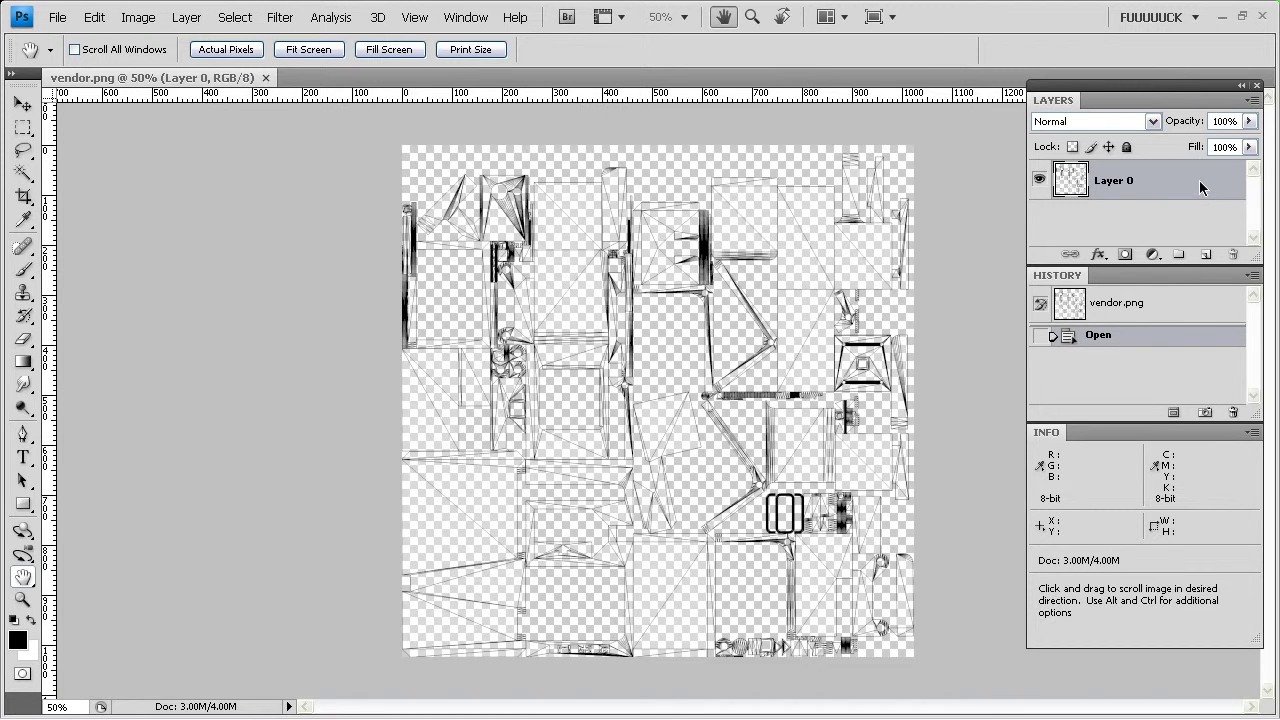
{"action": "left_click", "coordinate": [1253, 104]}
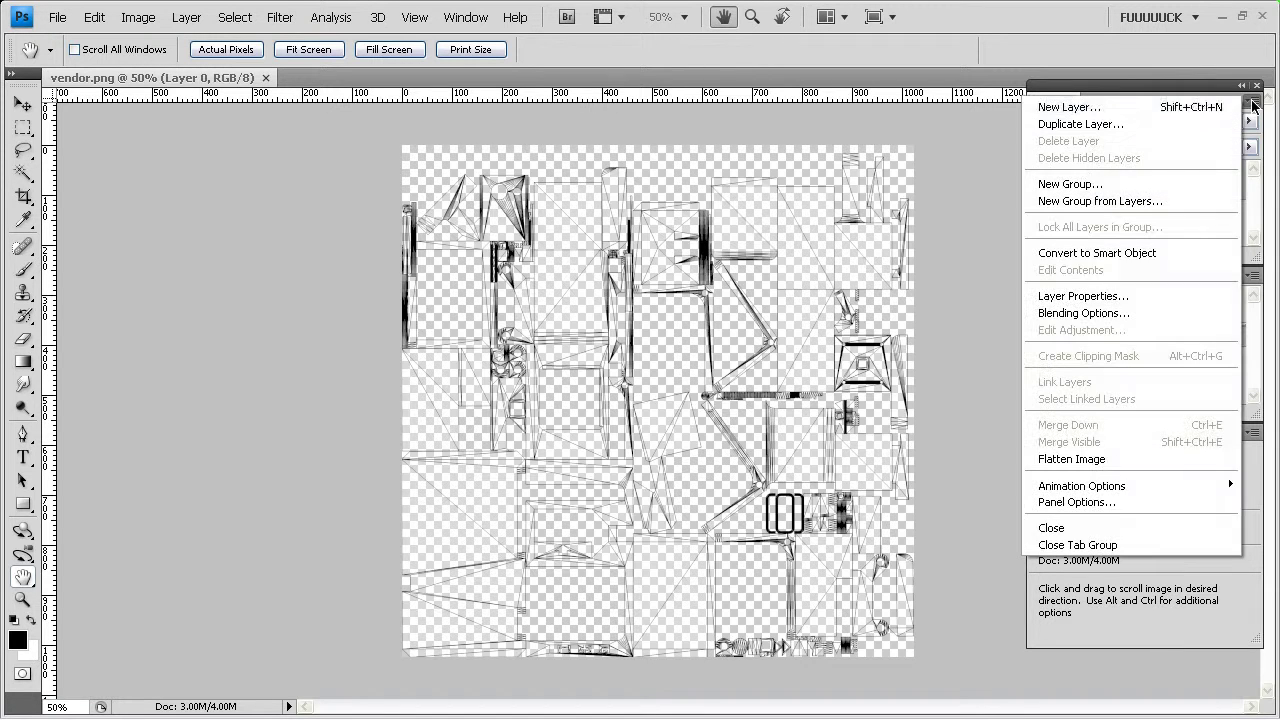
Add a new Layer 1 and move it beneath the wireframe Layer 0
{"action": "left_click", "coordinate": [1159, 108]}
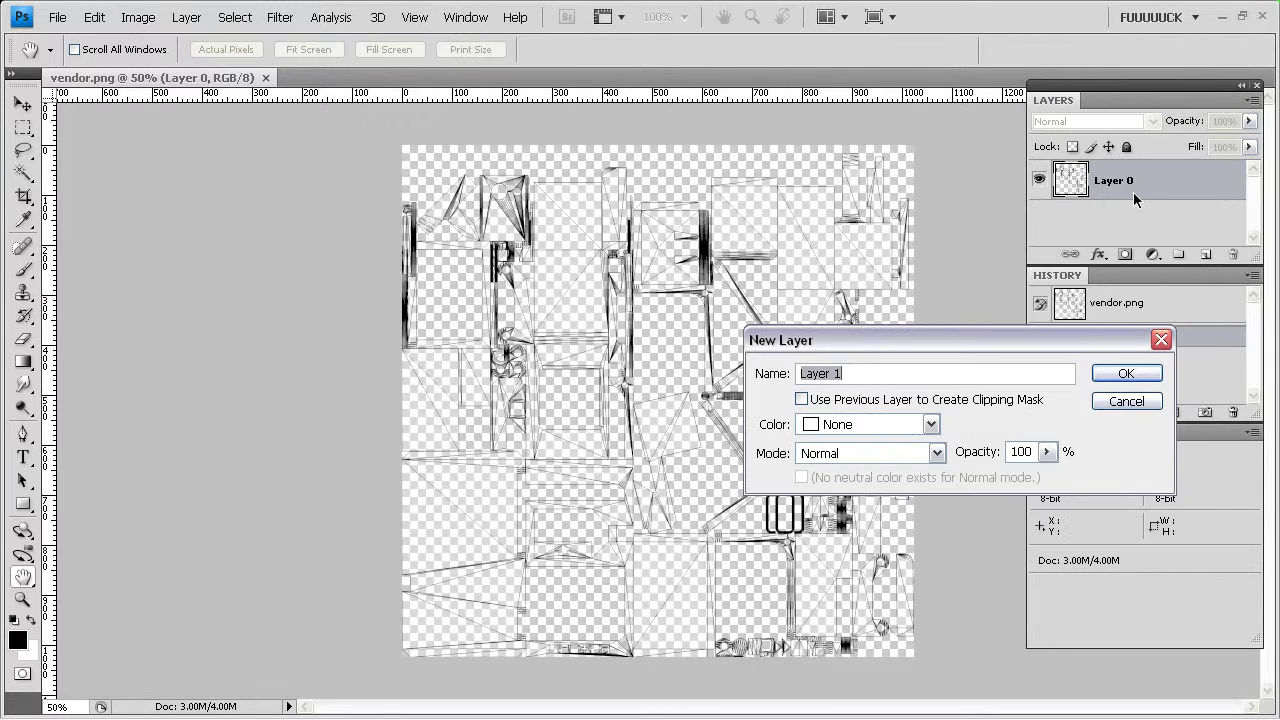
{"action": "left_click", "coordinate": [1129, 375]}
{"action": "left_click_drag", "start_coordinate": [1127, 186], "coordinate": [1127, 232]}
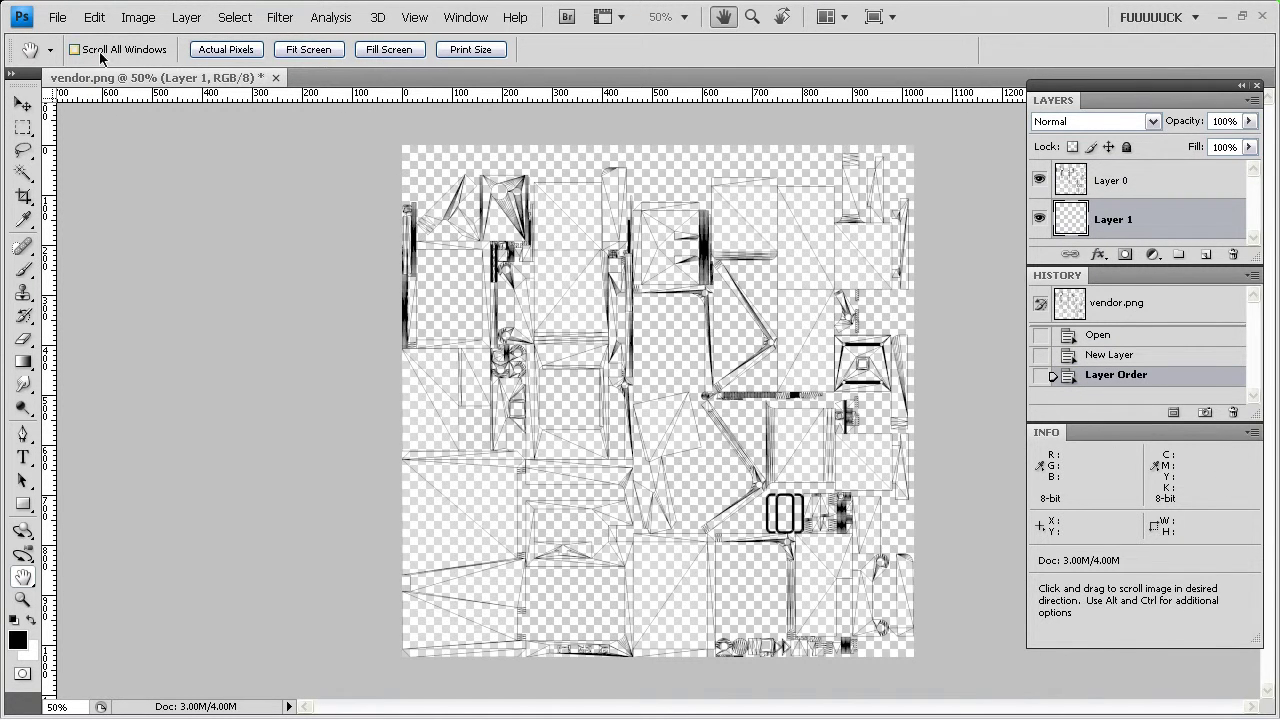
Fill Layer 1 with the black foreground colour
{"action": "left_click", "coordinate": [94, 17]}
{"action": "left_click", "coordinate": [127, 279]}
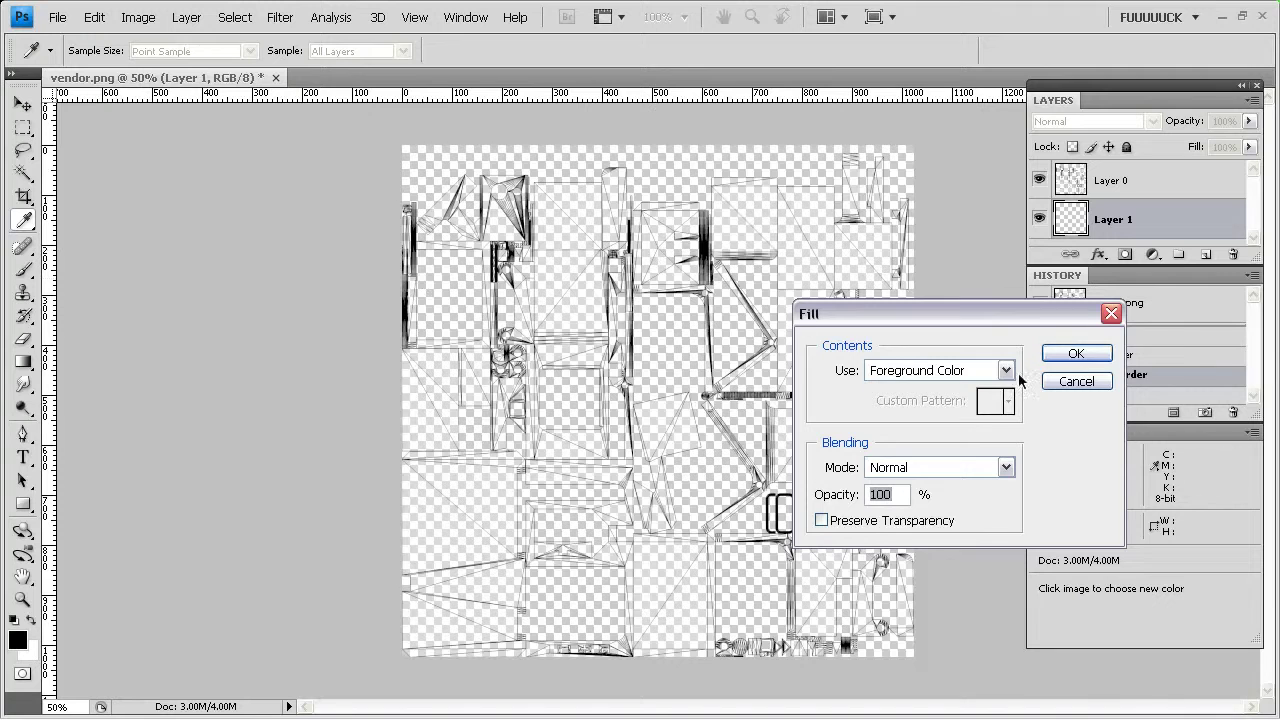
{"action": "left_click", "coordinate": [1067, 352]}
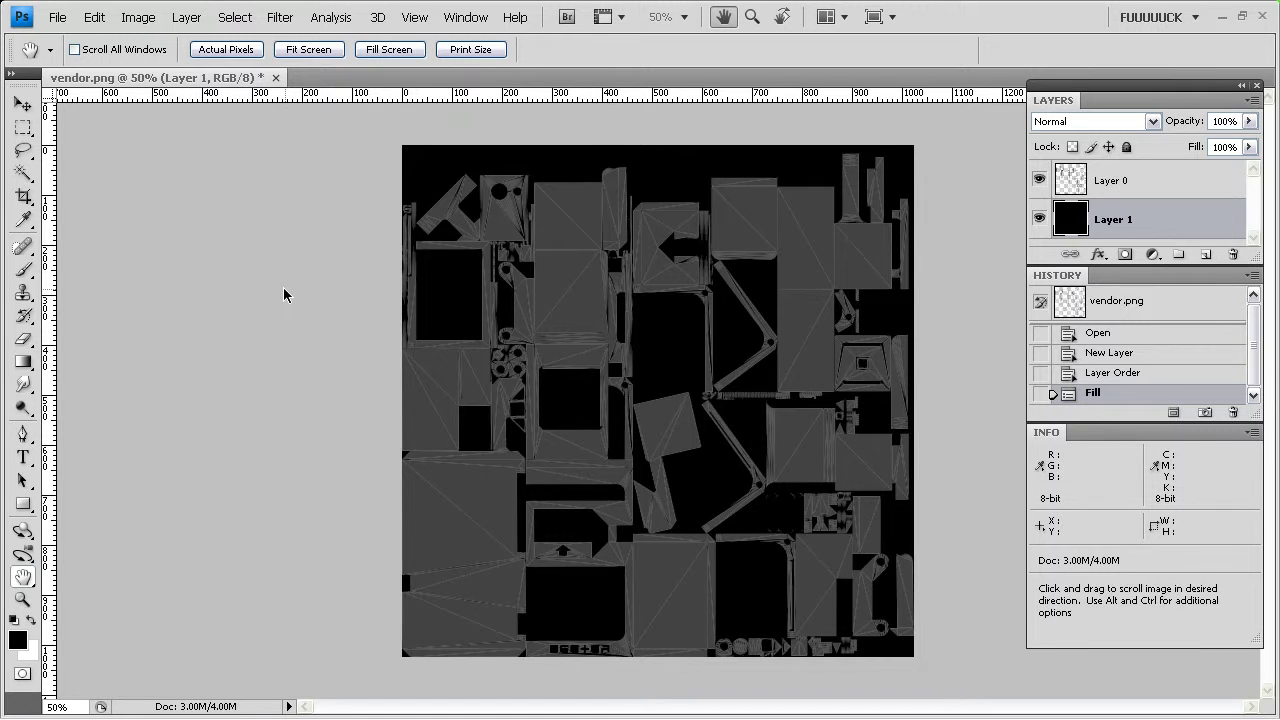
{"action": "scroll", "coordinate": [300, 350], "scroll_direction": "up", "scroll_amount": 1, "text": "alt"}
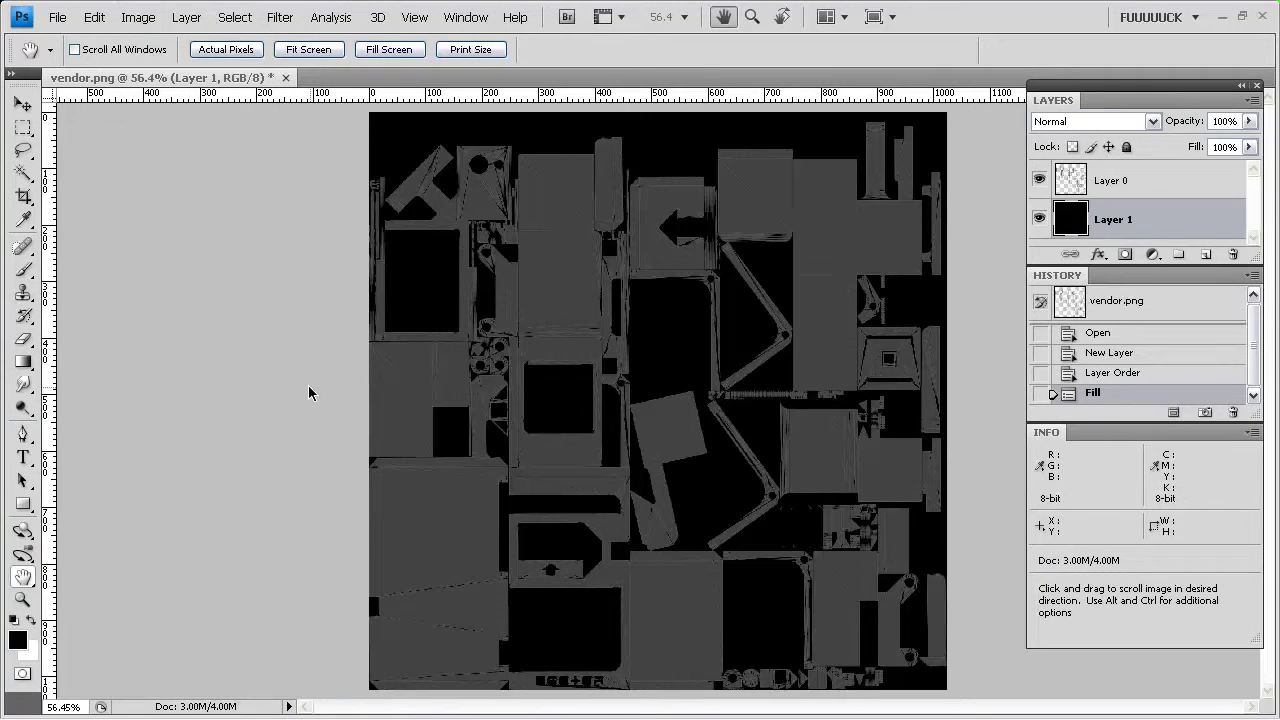
Zoom to about 864% on the small shapes at the UV layout's upper left
{"action": "left_click", "coordinate": [22, 599]}
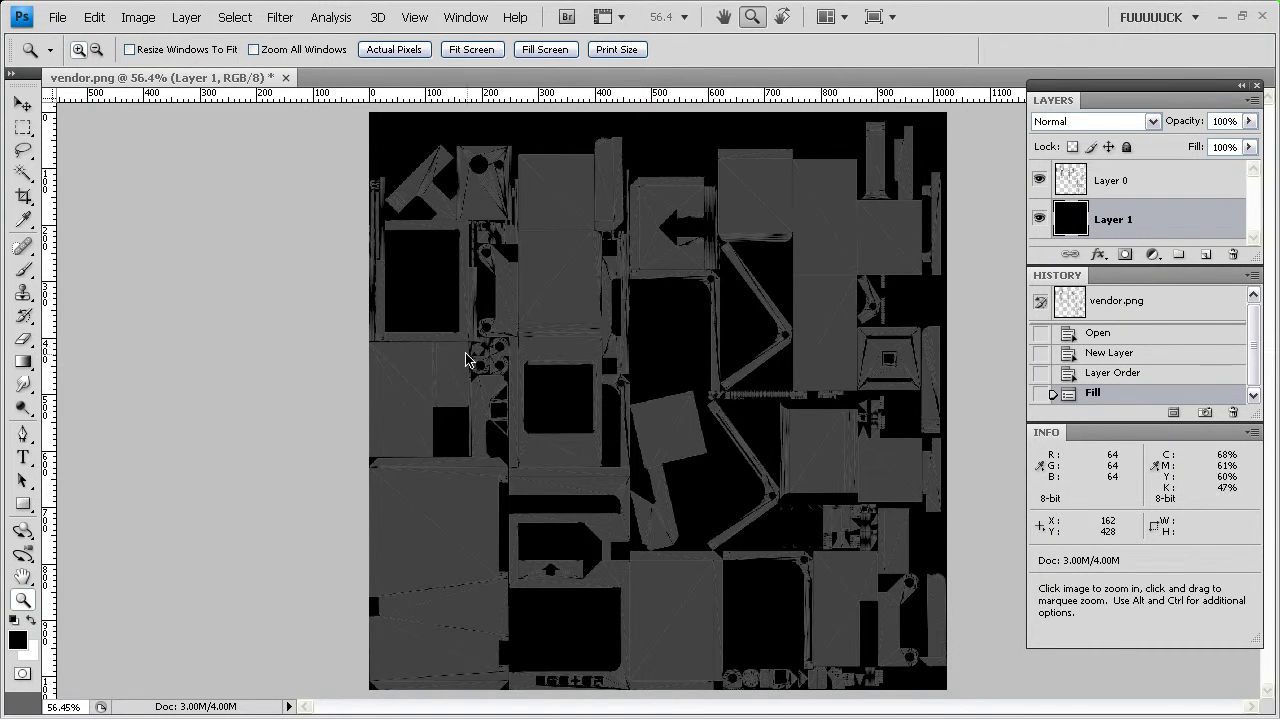
{"action": "left_click_drag", "start_coordinate": [458, 333], "coordinate": [499, 369]}
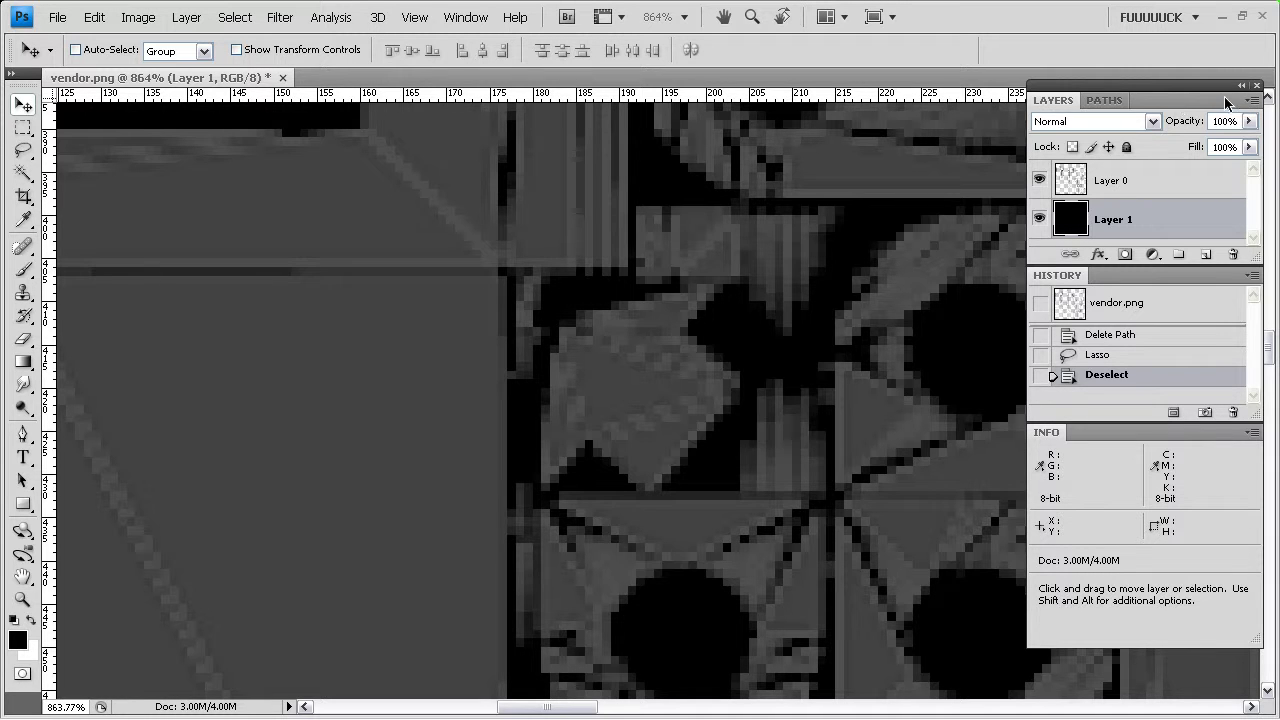
{"action": "left_click", "coordinate": [1250, 103]}
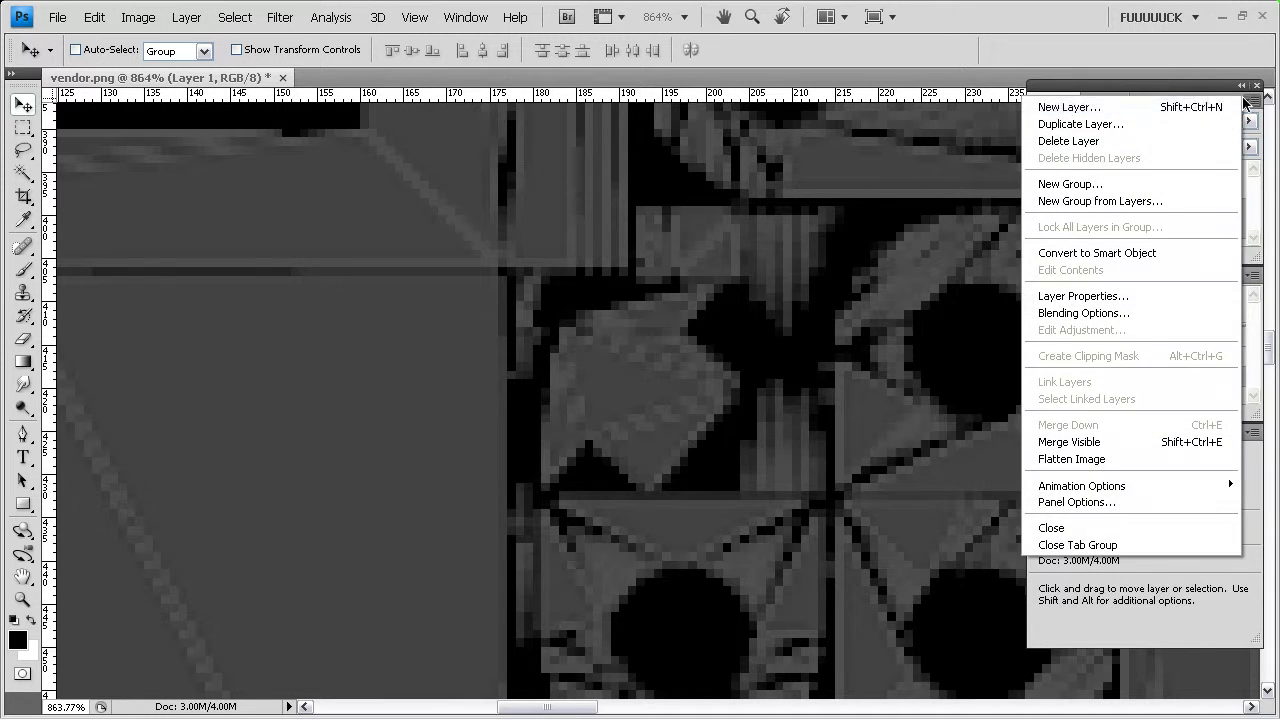
Create an empty Layer 2 and place it just below Layer 0
{"action": "left_click", "coordinate": [1157, 105]}
{"action": "left_click", "coordinate": [1127, 374]}
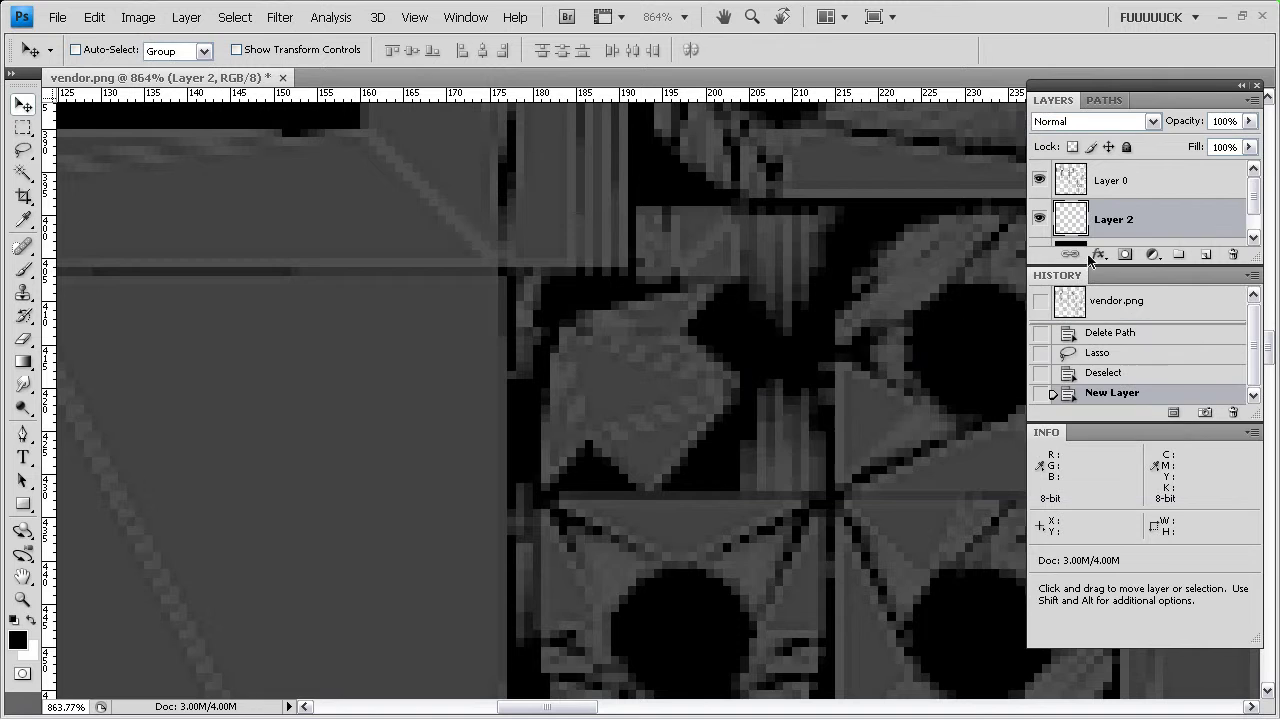
{"action": "left_click_drag", "start_coordinate": [1108, 222], "coordinate": [1143, 221]}
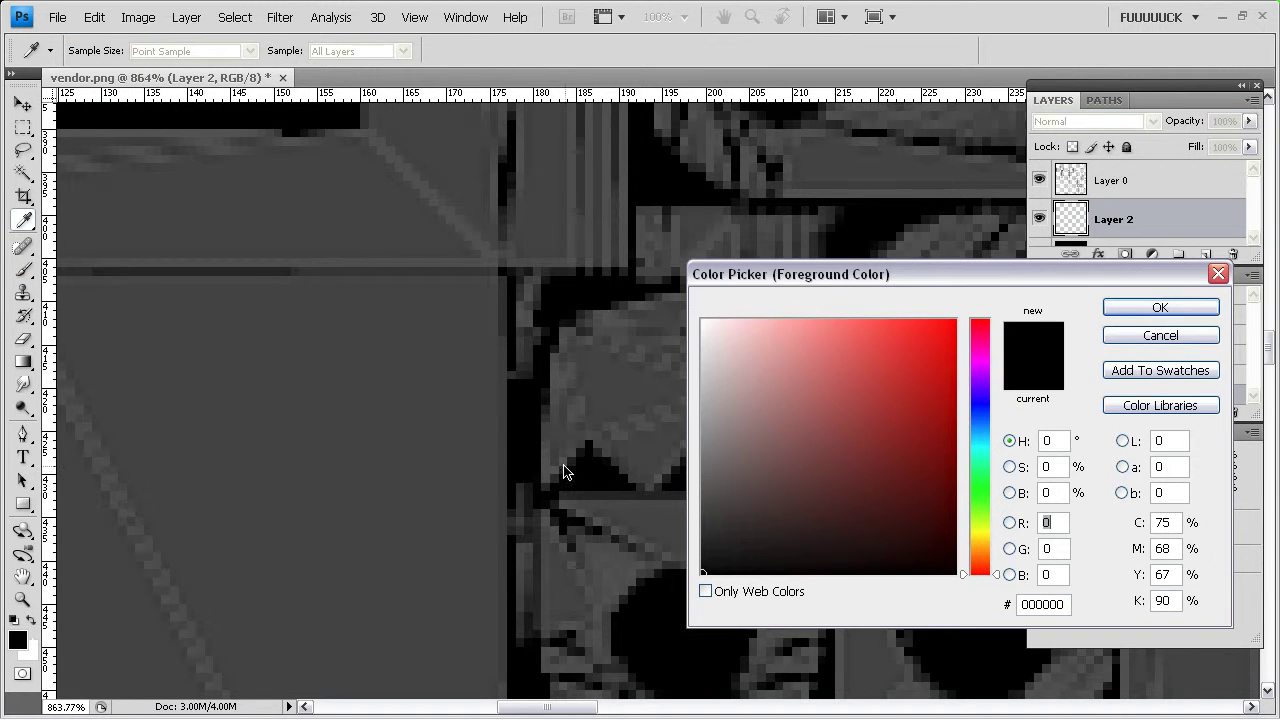
Change the foreground colour from red to yellow ffff00 by setting green to 255
{"action": "double_click", "coordinate": [1048, 549]}
{"action": "type", "text": "255"}
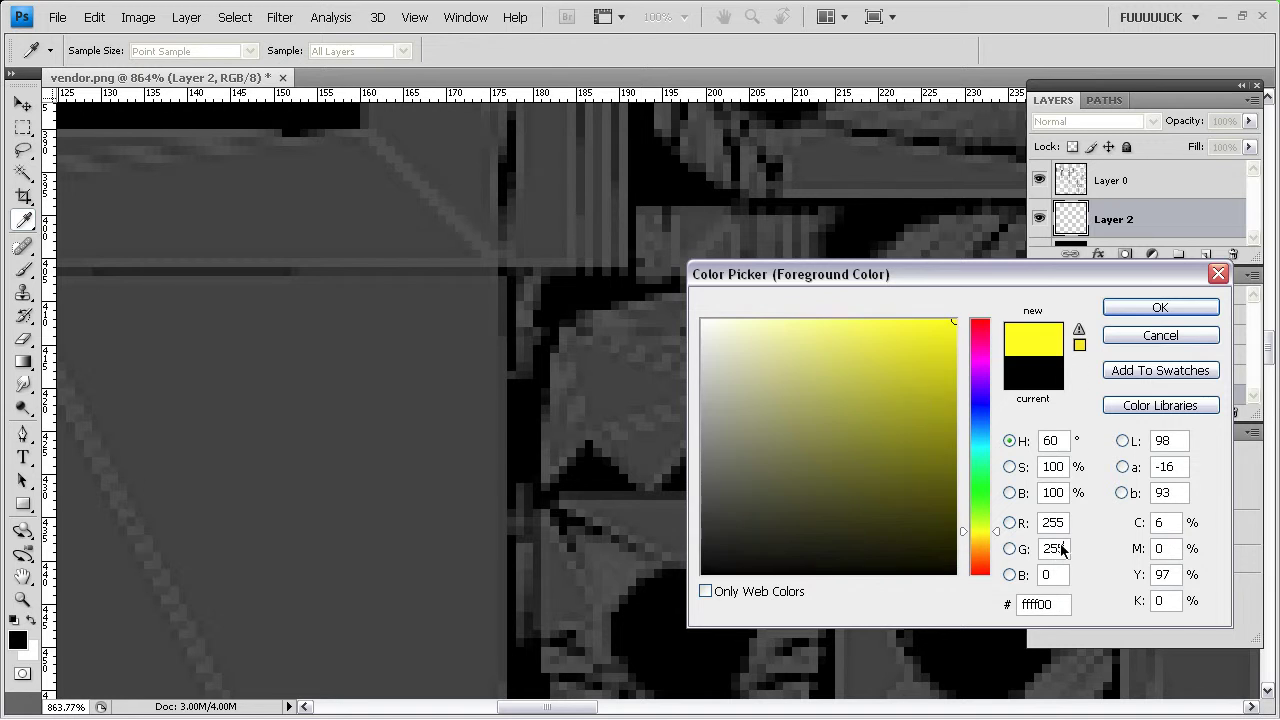
{"action": "left_click", "coordinate": [1136, 316]}
{"action": "key", "text": "v"}
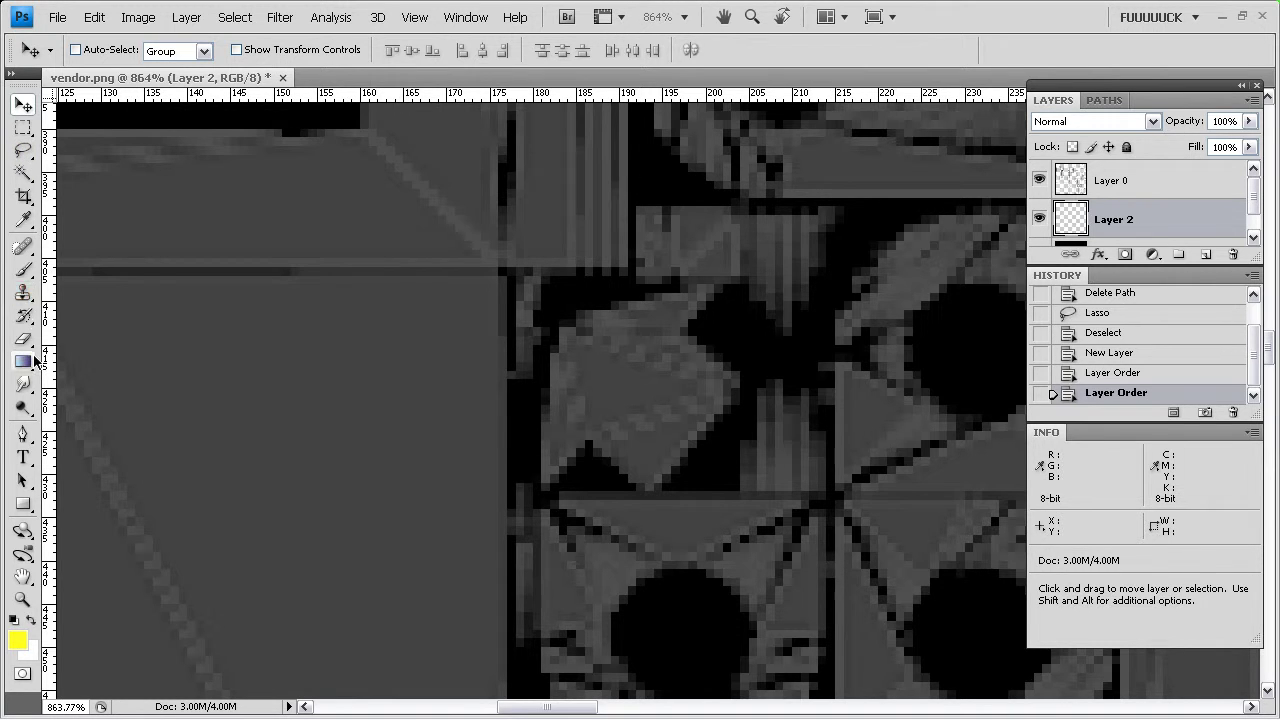
Select the Brush tool with the 5 px hard brush preset
{"action": "left_click", "coordinate": [24, 271]}
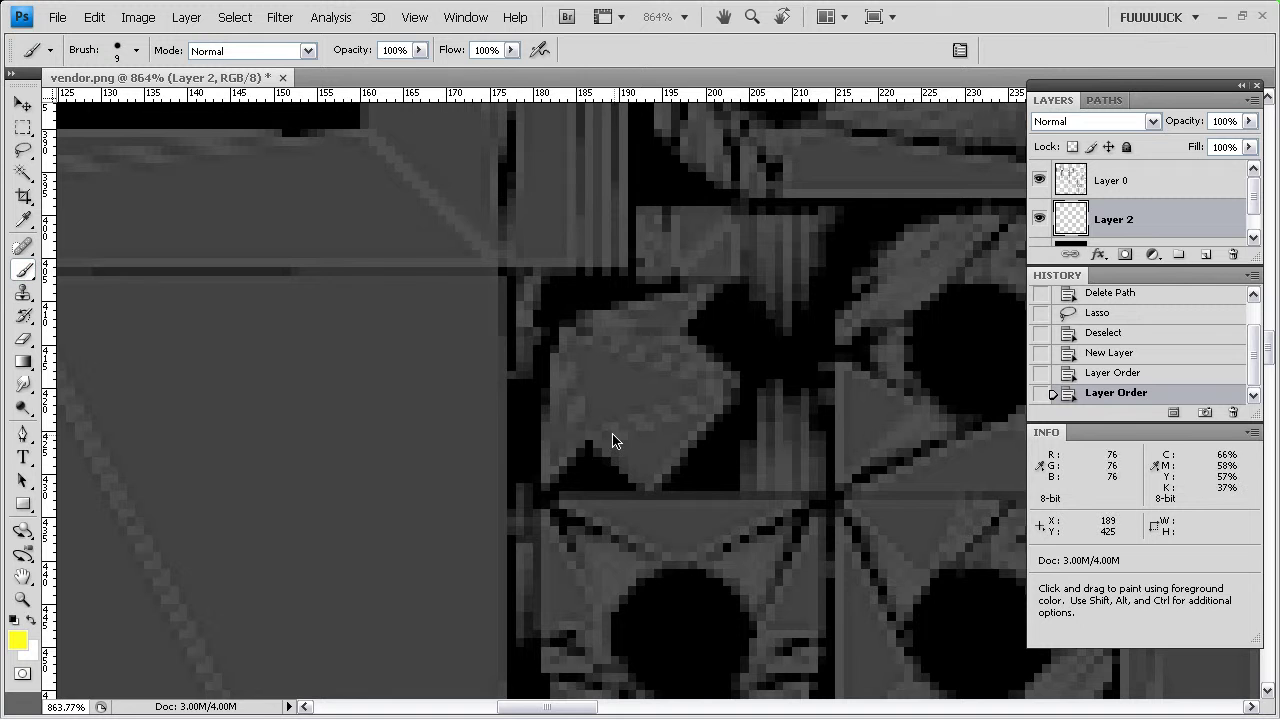
{"action": "left_click", "coordinate": [136, 50]}
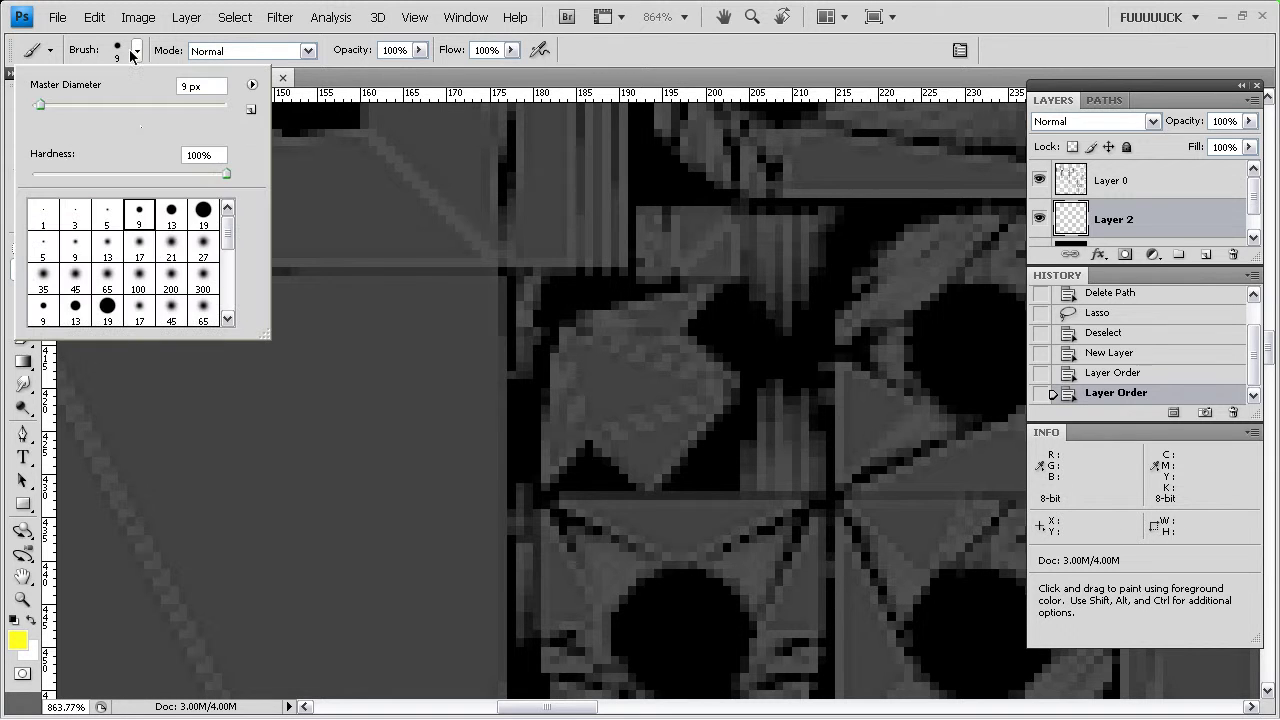
{"action": "left_click", "coordinate": [106, 216]}
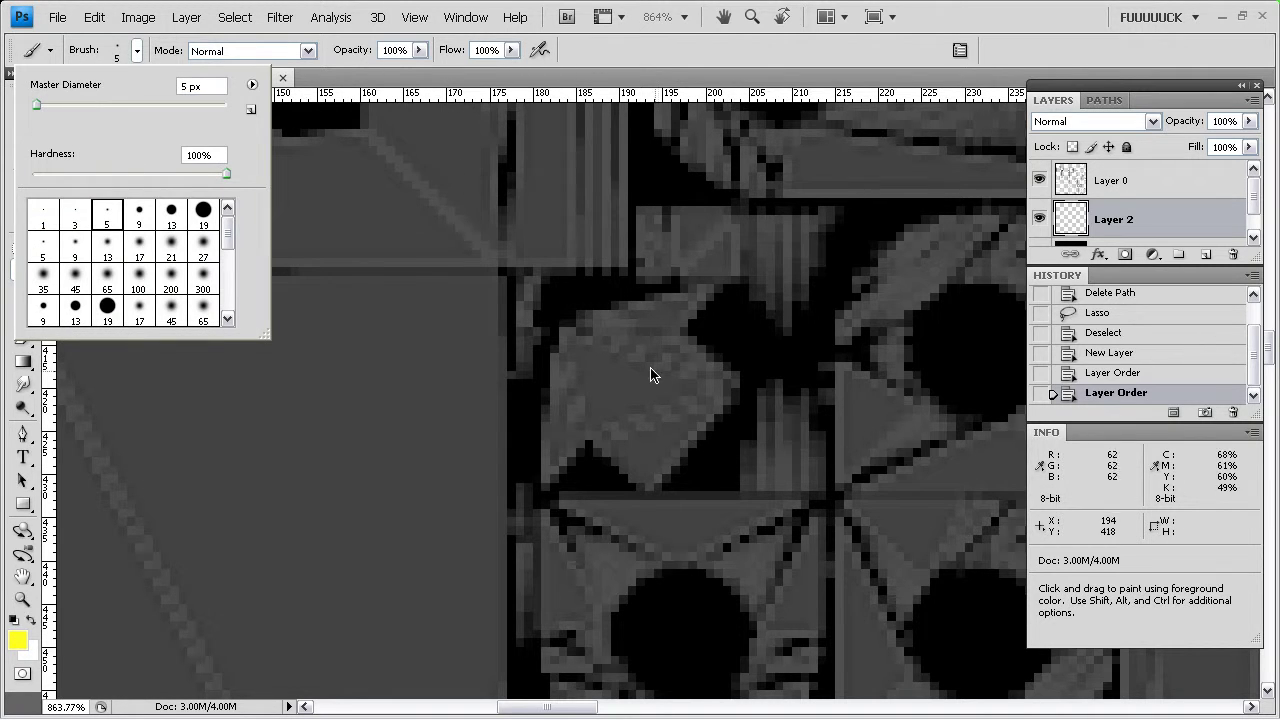
{"action": "left_click", "coordinate": [314, 78]}
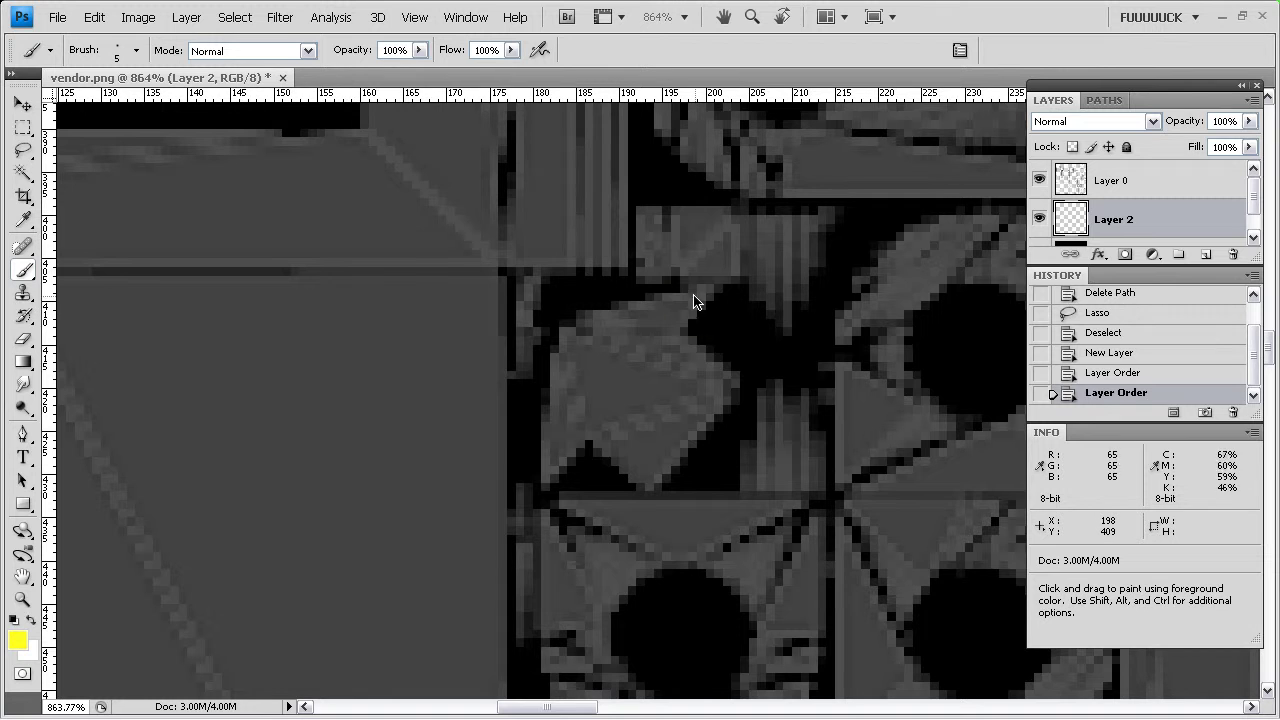
Paint a trial yellow stroke over the arrow piece, then undo it
{"action": "mouse_move", "coordinate": [694, 297]}
{"action": "left_mouse_down"}
{"action": "mouse_move", "coordinate": [664, 316]}
{"action": "mouse_move", "coordinate": [594, 322]}
{"action": "mouse_move", "coordinate": [562, 356]}
{"action": "mouse_move", "coordinate": [554, 436]}
{"action": "mouse_move", "coordinate": [568, 440]}
{"action": "mouse_move", "coordinate": [640, 370]}
{"action": "mouse_move", "coordinate": [616, 373]}
{"action": "mouse_move", "coordinate": [633, 395]}
{"action": "mouse_move", "coordinate": [624, 431]}
{"action": "mouse_move", "coordinate": [650, 440]}
{"action": "mouse_move", "coordinate": [646, 452]}
{"action": "mouse_move", "coordinate": [725, 392]}
{"action": "left_mouse_up"}
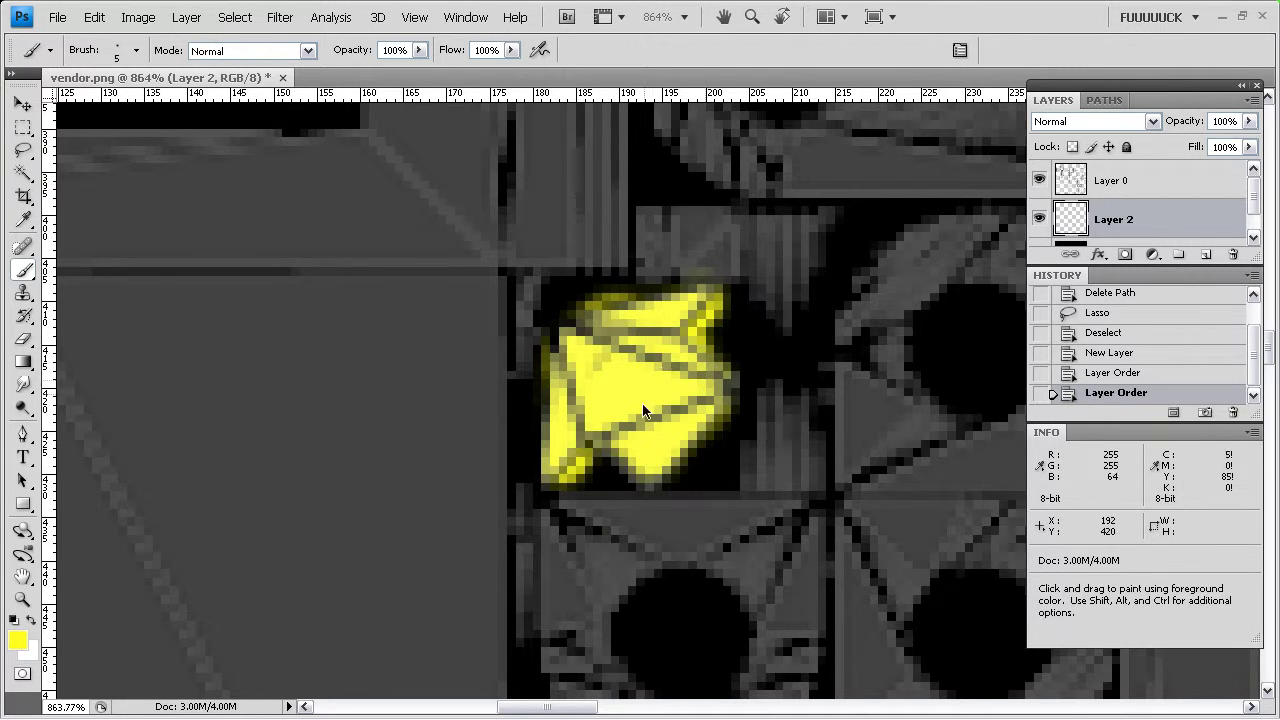
{"action": "left_click_drag", "start_coordinate": [616, 375], "coordinate": [622, 338]}
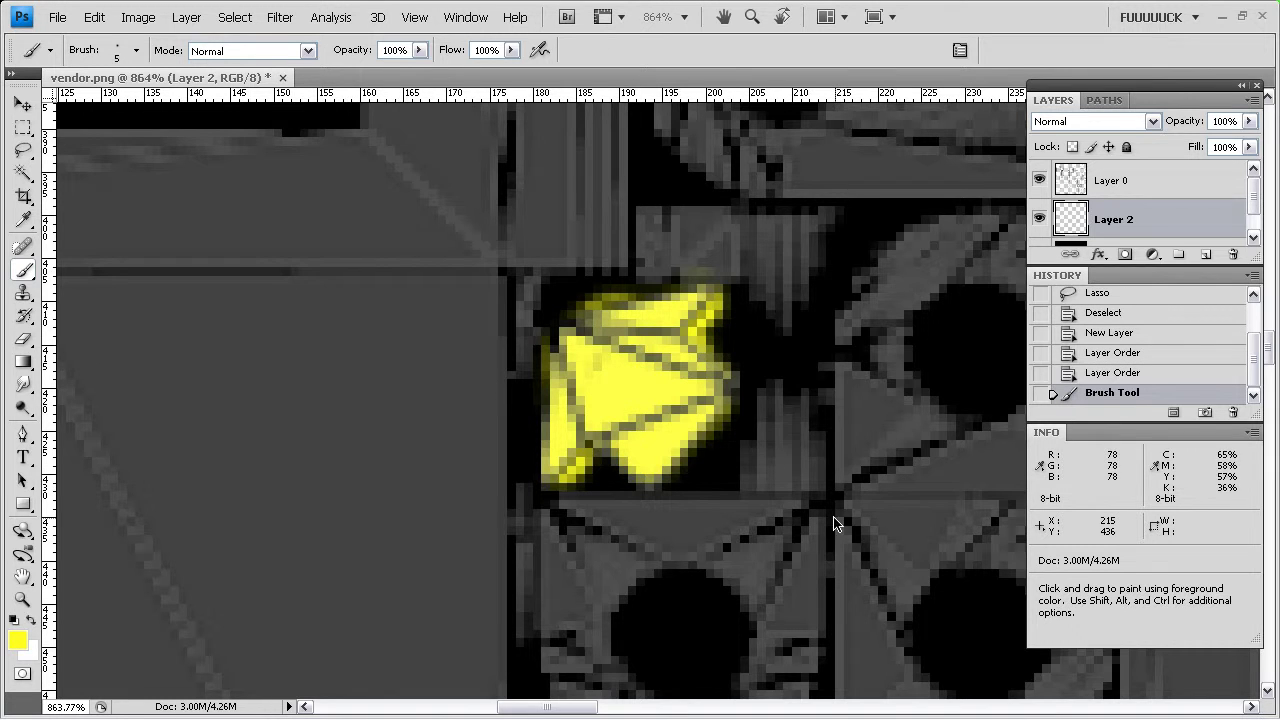
{"action": "left_click", "coordinate": [94, 17]}
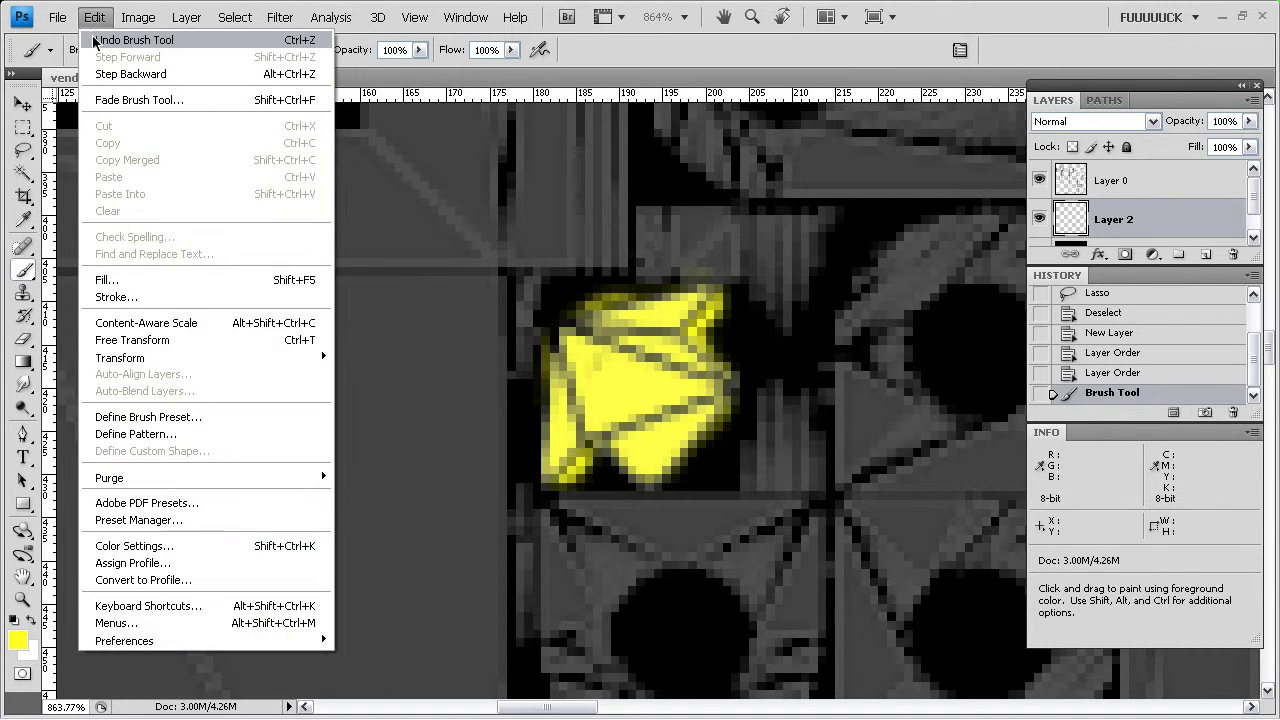
{"action": "left_click", "coordinate": [95, 40]}
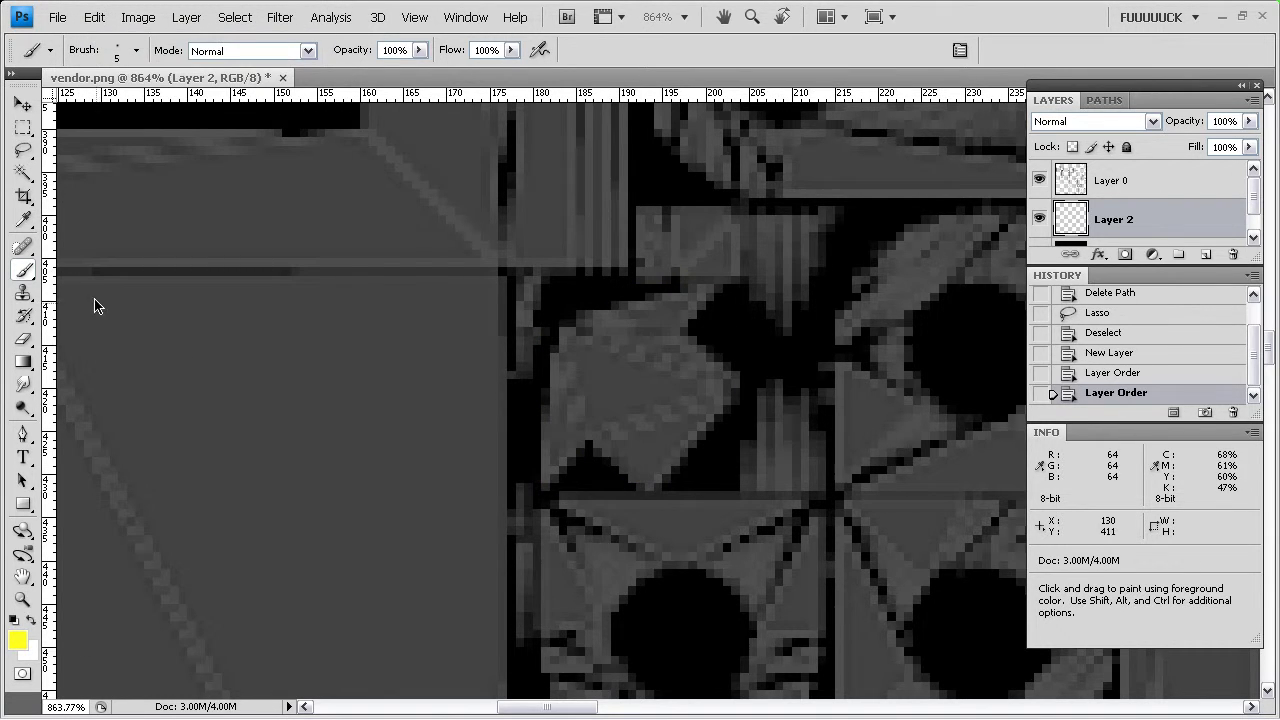
{"action": "left_click", "coordinate": [22, 149]}
{"action": "mouse_move", "coordinate": [729, 284]}
{"action": "left_mouse_down"}
{"action": "mouse_move", "coordinate": [680, 280]}
{"action": "mouse_move", "coordinate": [561, 317]}
{"action": "mouse_move", "coordinate": [540, 358]}
{"action": "mouse_move", "coordinate": [532, 483]}
{"action": "mouse_move", "coordinate": [555, 486]}
{"action": "mouse_move", "coordinate": [584, 459]}
{"action": "mouse_move", "coordinate": [651, 486]}
{"action": "mouse_move", "coordinate": [701, 447]}
{"action": "mouse_move", "coordinate": [740, 390]}
{"action": "mouse_move", "coordinate": [701, 324]}
{"action": "mouse_move", "coordinate": [725, 290]}
{"action": "left_mouse_up"}
{"action": "left_click", "coordinate": [94, 17]}
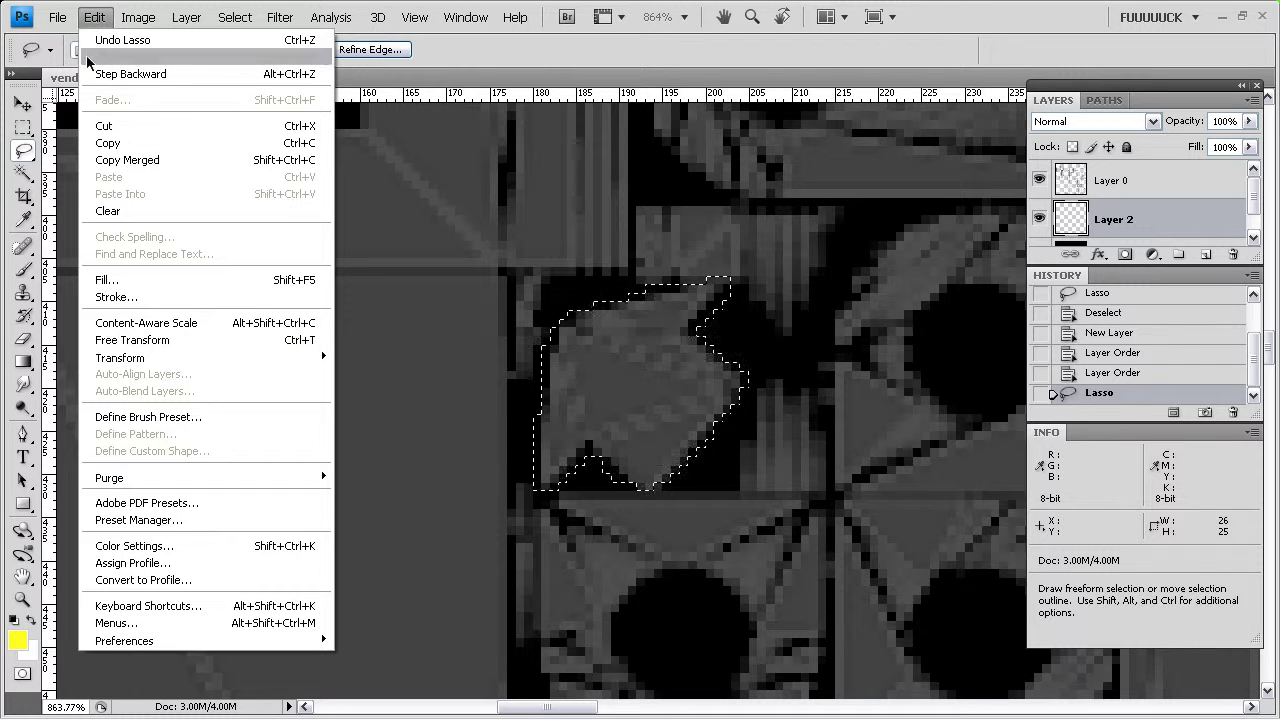
{"action": "left_click", "coordinate": [107, 280]}
{"action": "left_click", "coordinate": [1066, 356]}
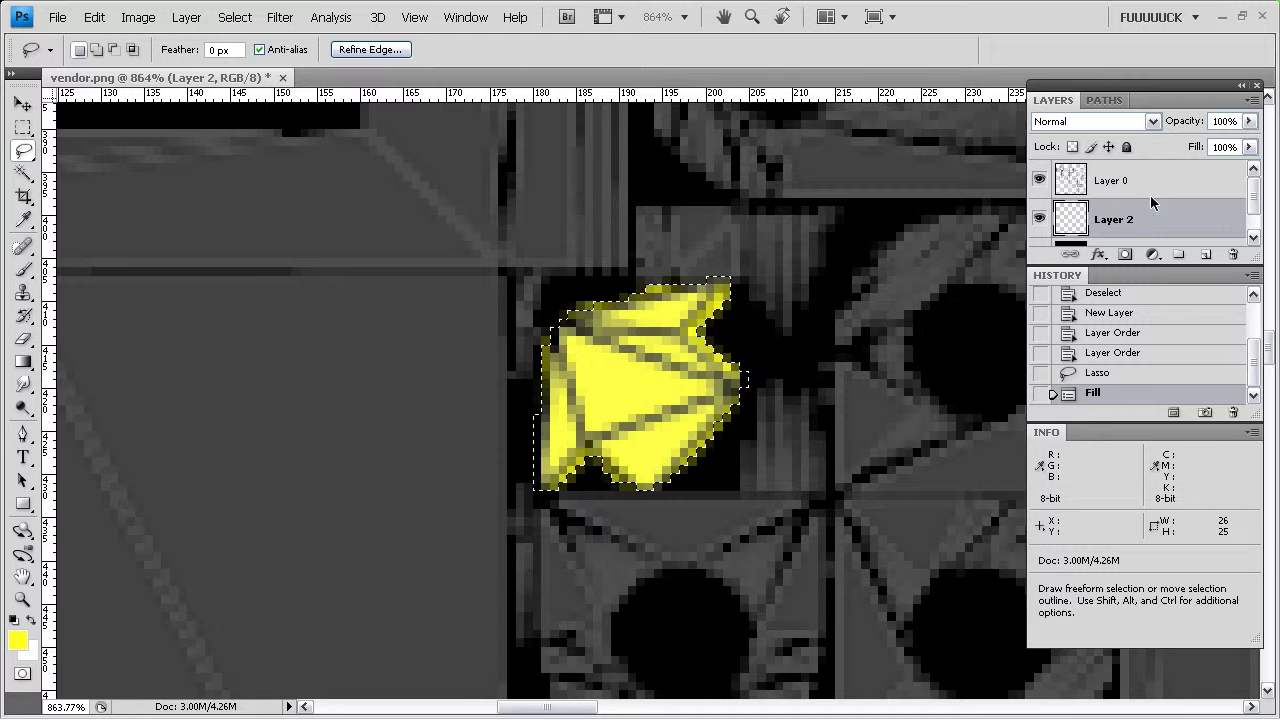
{"action": "mouse_move", "coordinate": [1132, 220]}
{"action": "left_mouse_down"}
{"action": "mouse_move", "coordinate": [1127, 167]}
{"action": "mouse_move", "coordinate": [1136, 224]}
{"action": "left_mouse_up"}
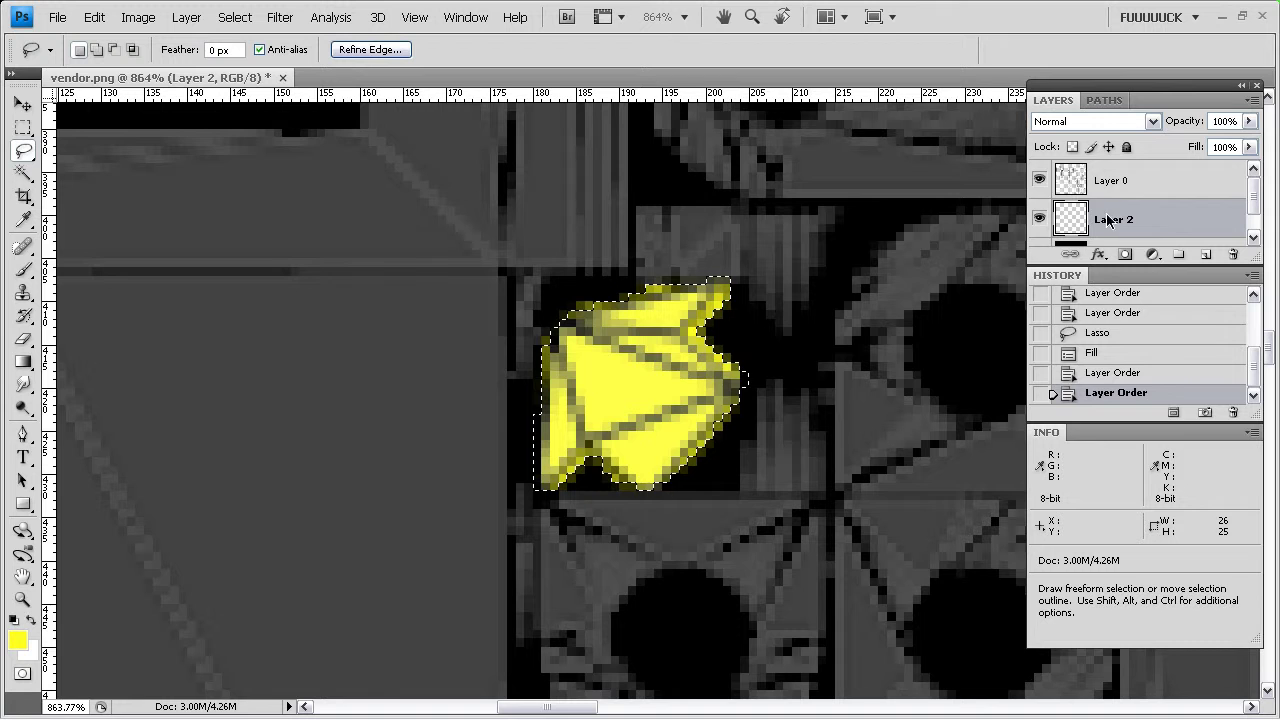
{"action": "mouse_move", "coordinate": [1108, 220]}
{"action": "left_mouse_down"}
{"action": "mouse_move", "coordinate": [1108, 181]}
{"action": "mouse_move", "coordinate": [1112, 218]}
{"action": "mouse_move", "coordinate": [1127, 190]}
{"action": "mouse_move", "coordinate": [1130, 222]}
{"action": "left_mouse_up"}
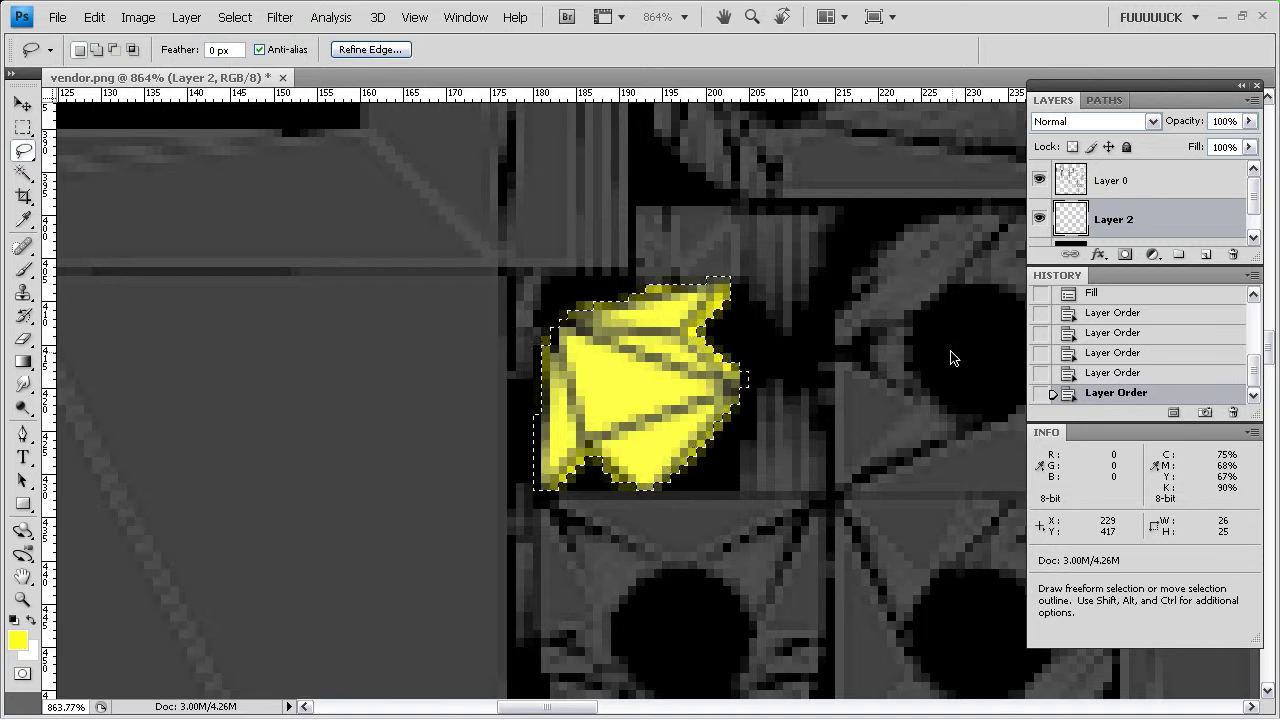
{"action": "left_click", "coordinate": [1100, 294]}
{"action": "scroll", "coordinate": [1102, 320], "scroll_direction": "up", "scroll_amount": 1}
{"action": "left_click", "coordinate": [1101, 310]}
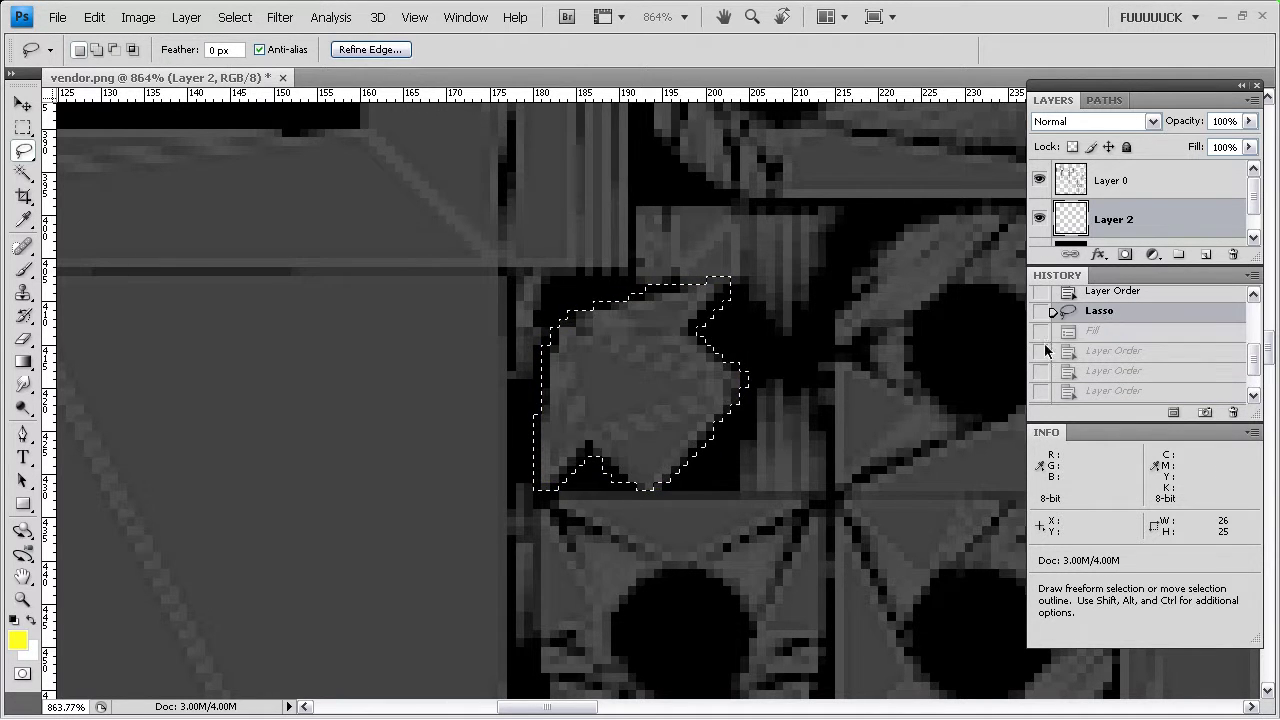
Deselect, then trace a closed Pen path around the arrow-shaped UV island
{"action": "left_click", "coordinate": [225, 115]}
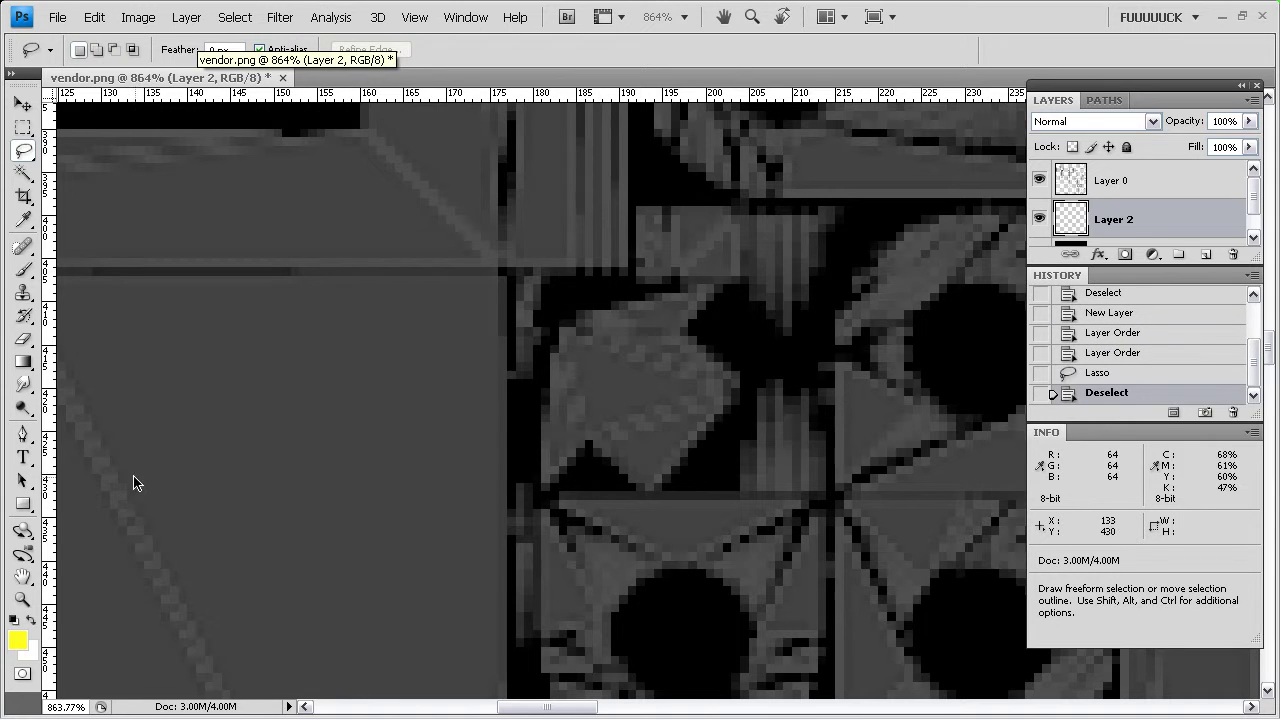
{"action": "left_click", "coordinate": [23, 434]}
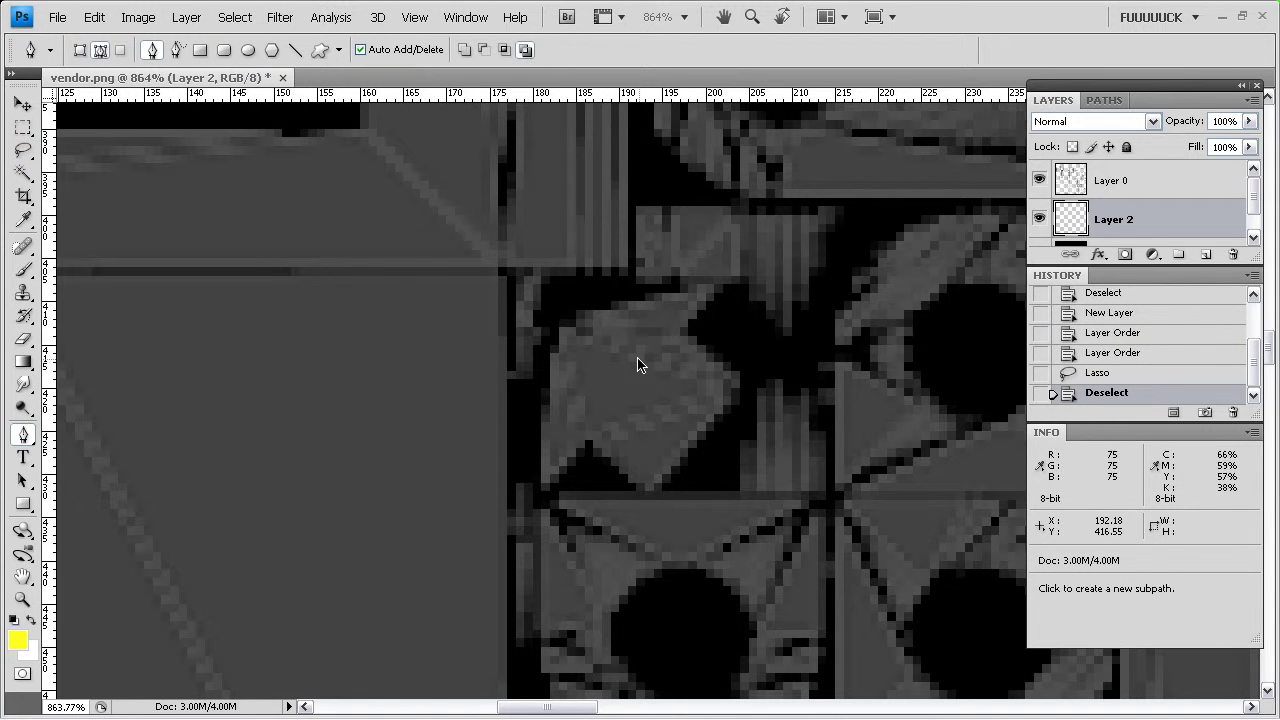
{"action": "left_click", "coordinate": [740, 282]}
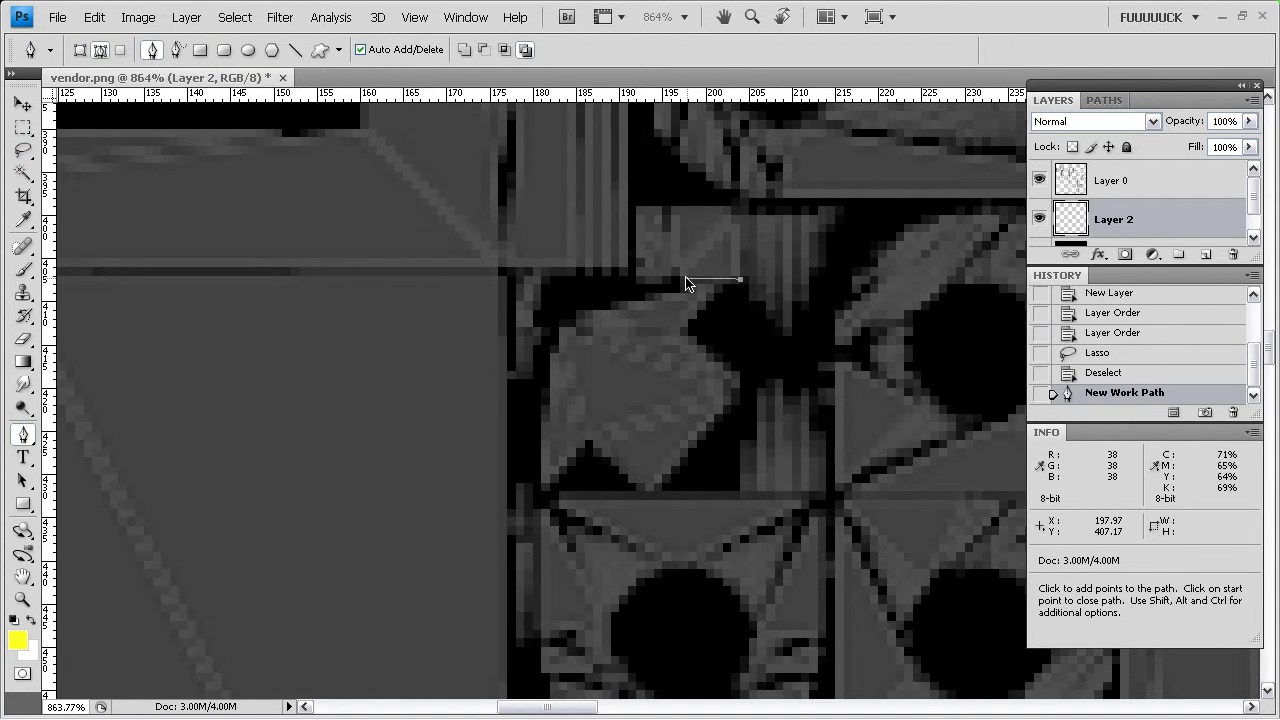
{"action": "left_click", "coordinate": [686, 278]}
{"action": "left_click", "coordinate": [629, 293]}
{"action": "left_click", "coordinate": [555, 311]}
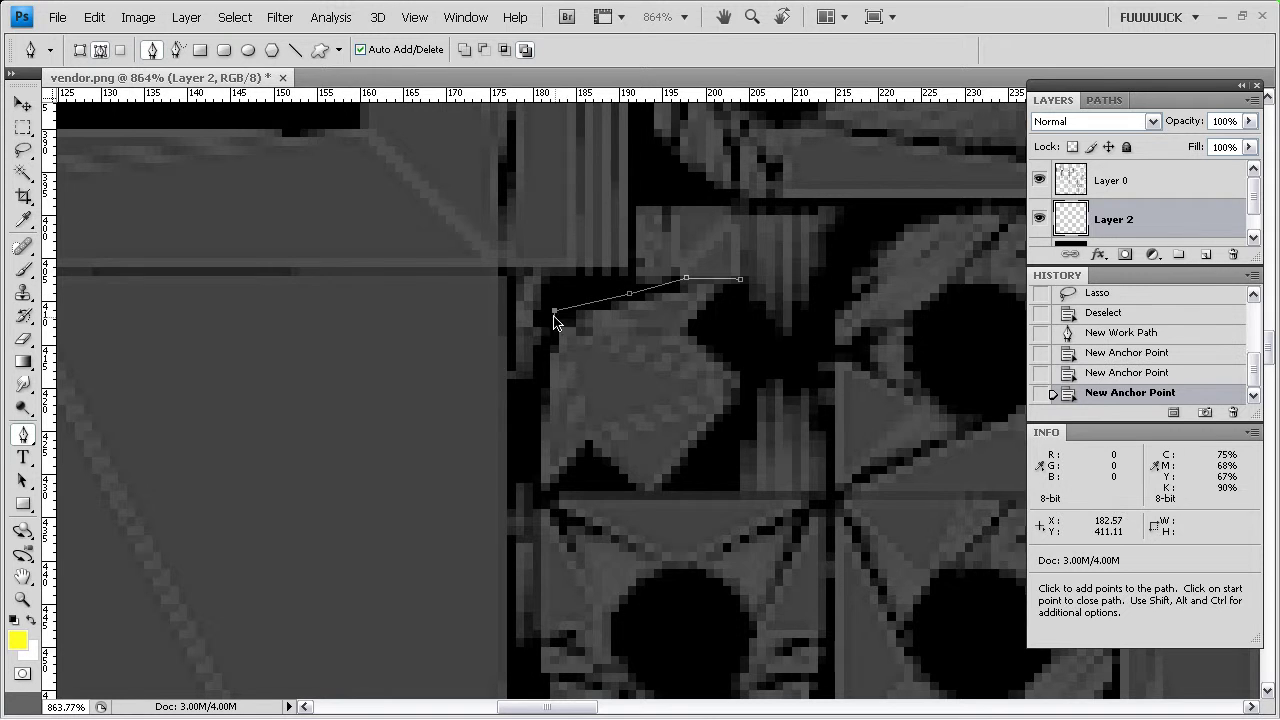
{"action": "left_click", "coordinate": [548, 343]}
{"action": "left_click", "coordinate": [540, 384]}
{"action": "left_click", "coordinate": [537, 432]}
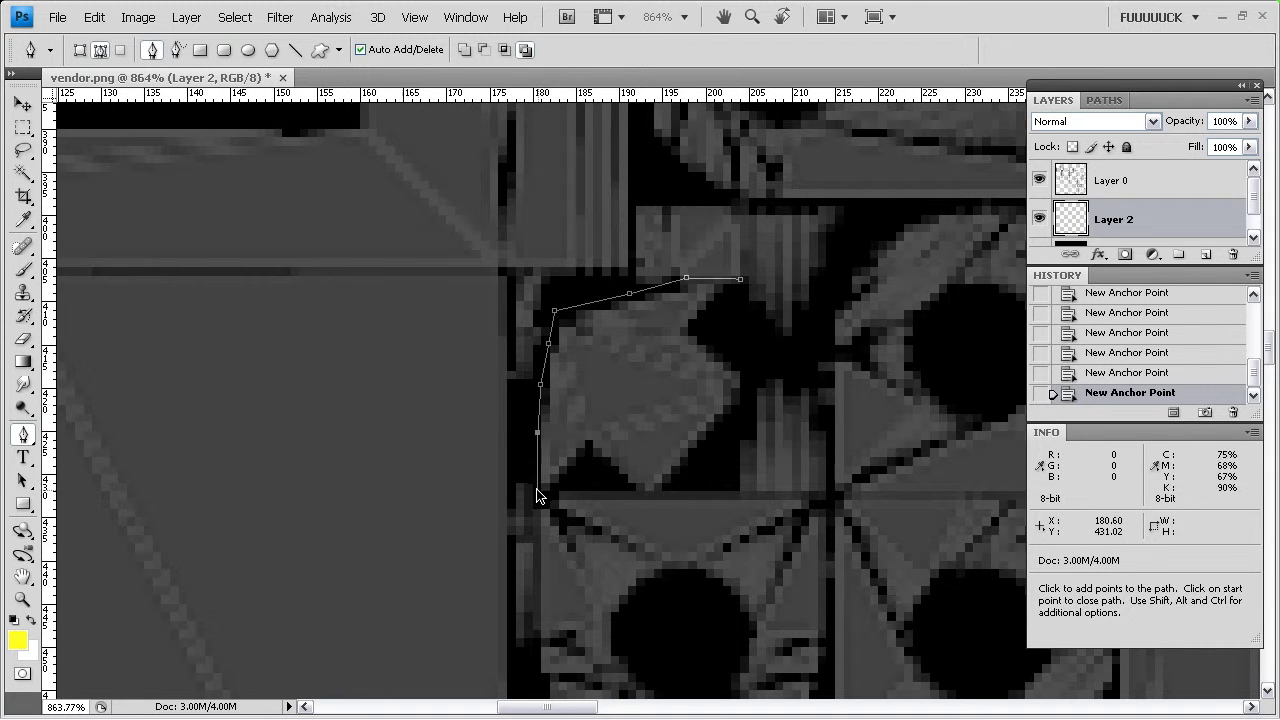
{"action": "left_click", "coordinate": [540, 495]}
{"action": "left_click", "coordinate": [554, 493]}
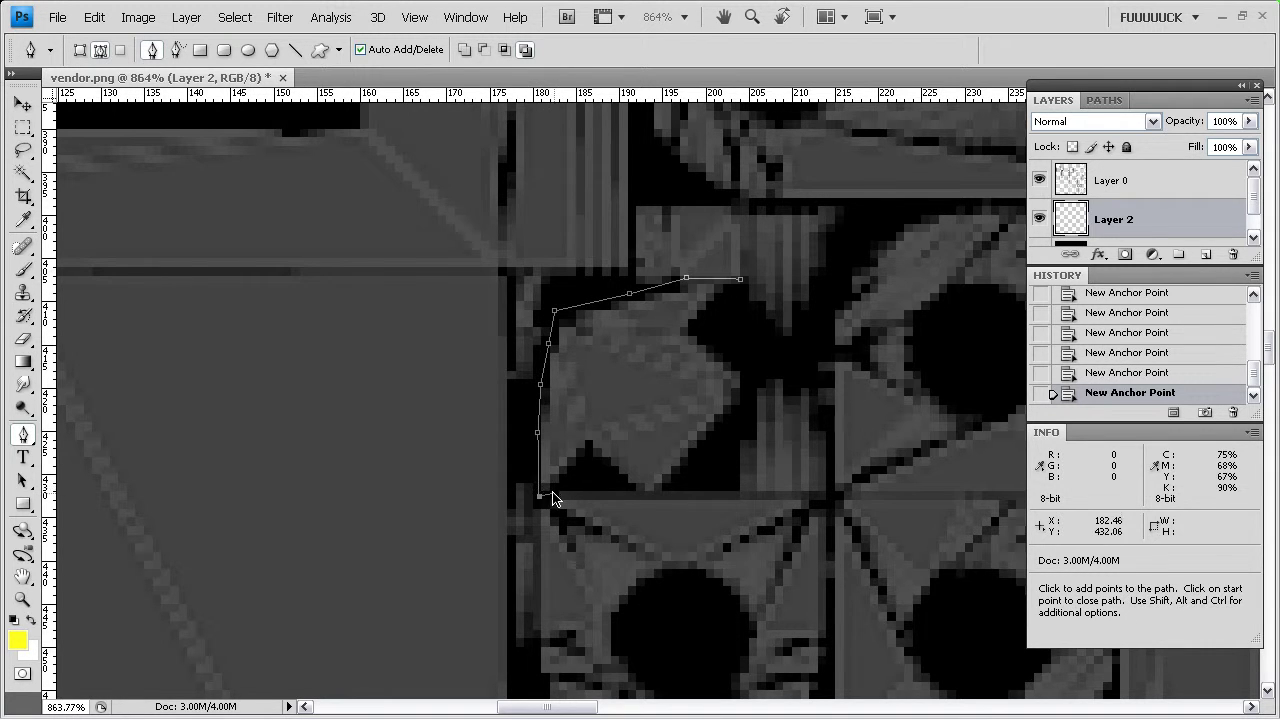
{"action": "left_click", "coordinate": [588, 444]}
{"action": "left_click", "coordinate": [632, 490]}
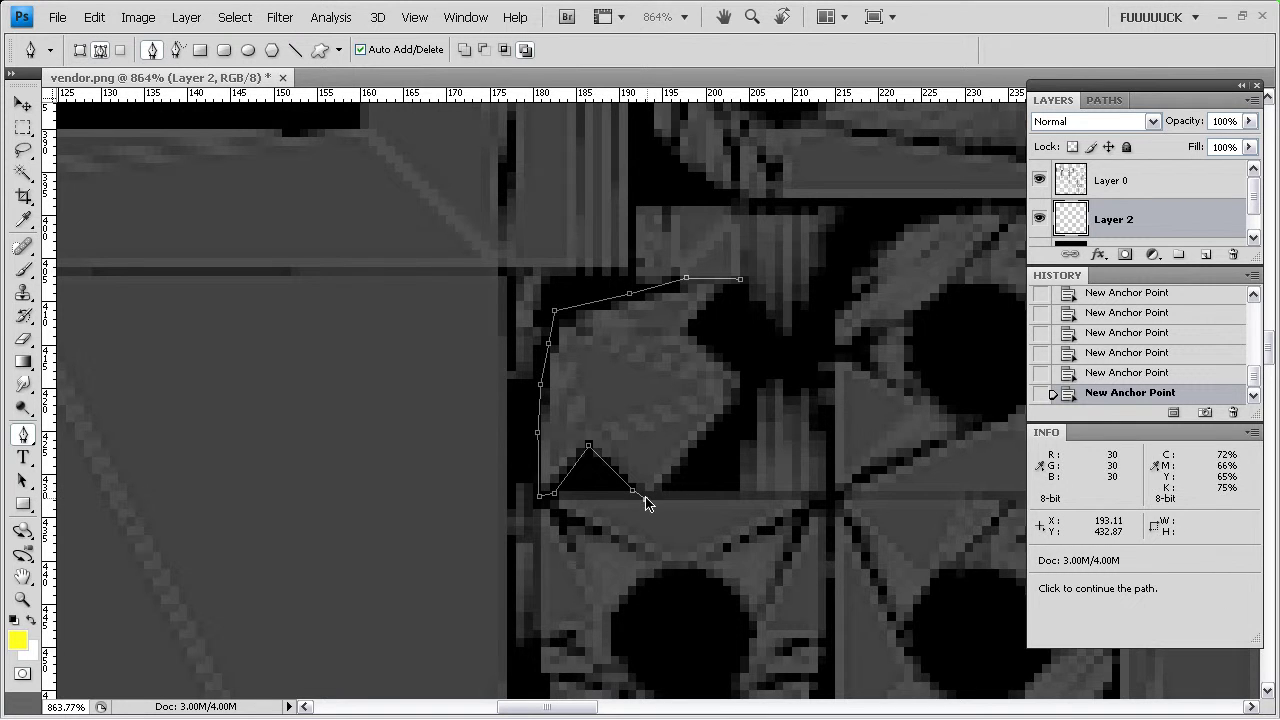
{"action": "left_click", "coordinate": [645, 498]}
{"action": "left_click", "coordinate": [662, 496]}
{"action": "left_click", "coordinate": [740, 404]}
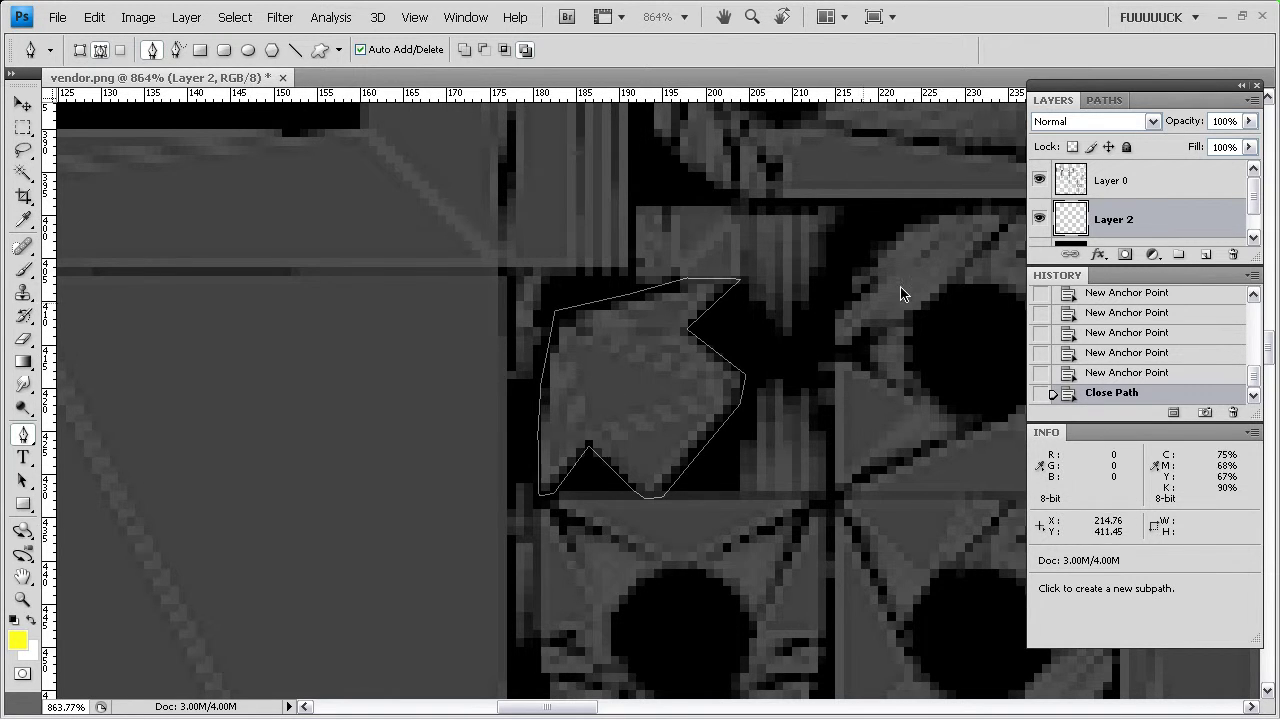
Load the arrow's Work Path as a selection from the Paths panel
{"action": "left_click", "coordinate": [1108, 101]}
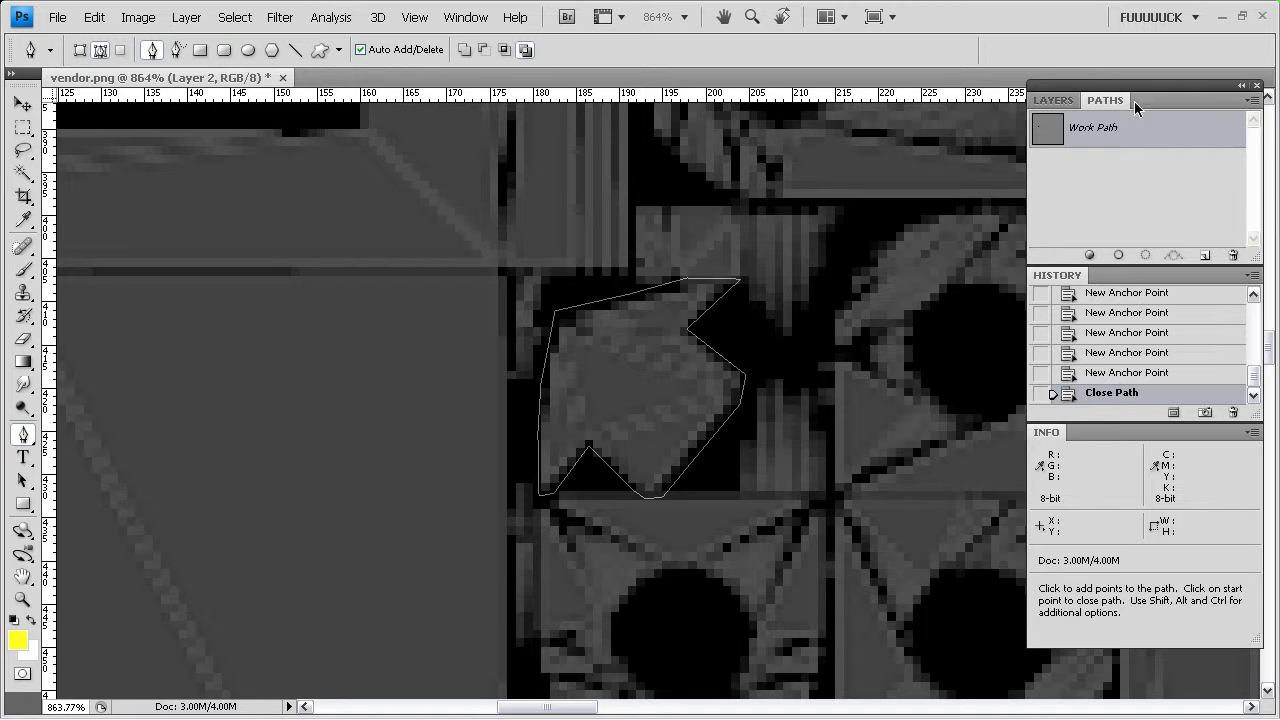
{"action": "left_click", "coordinate": [1090, 134]}
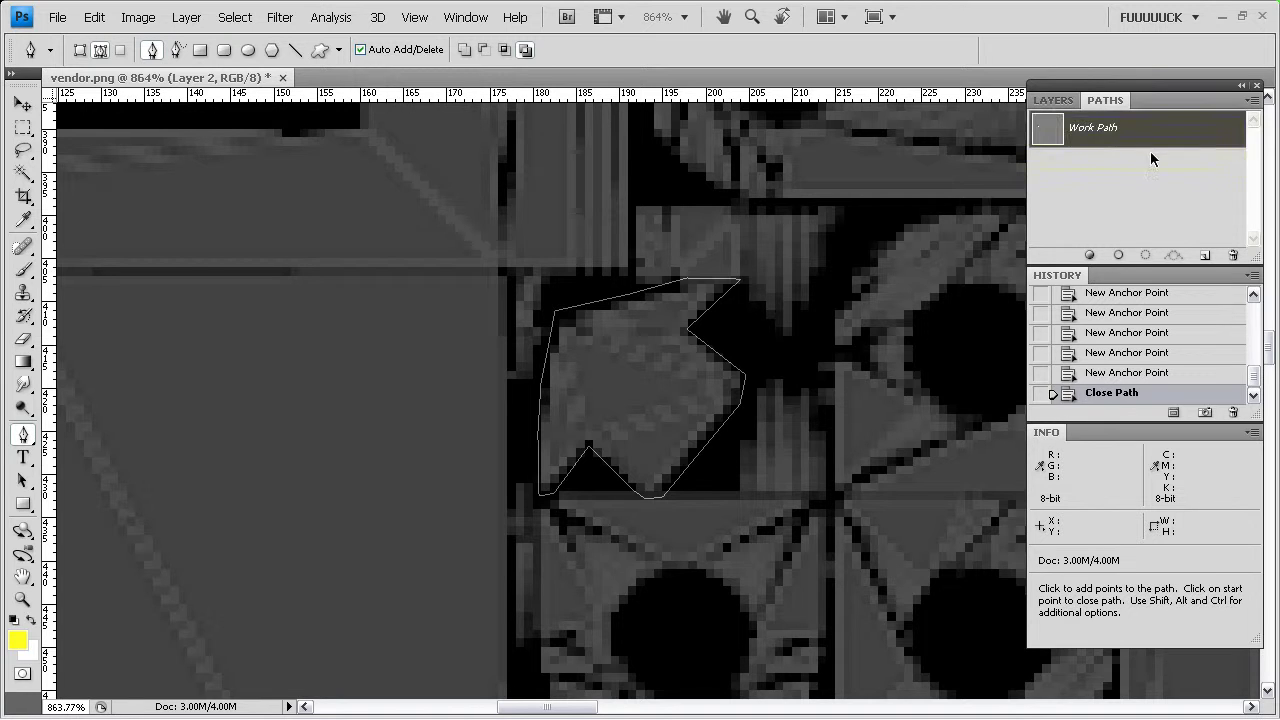
{"action": "left_click", "coordinate": [1146, 256]}
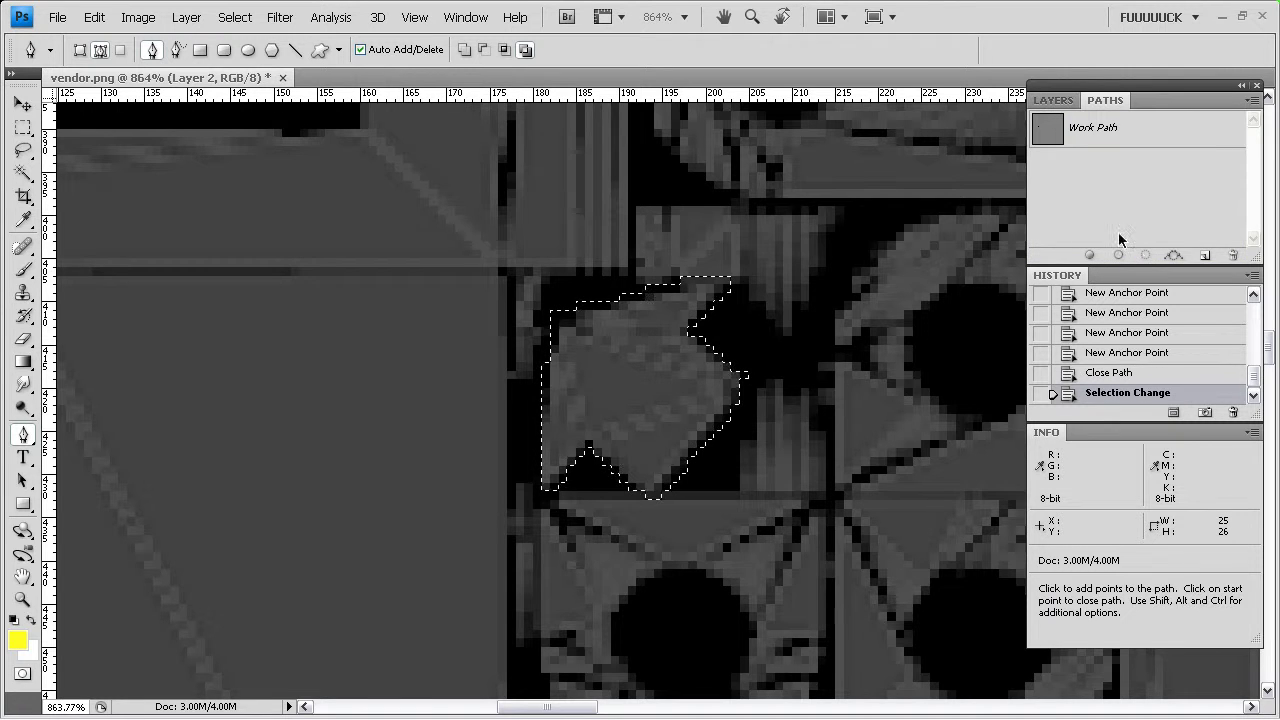
Fill the arrow selection on Layer 2 with the yellow foreground colour
{"action": "left_click", "coordinate": [94, 17]}
{"action": "left_click", "coordinate": [137, 279]}
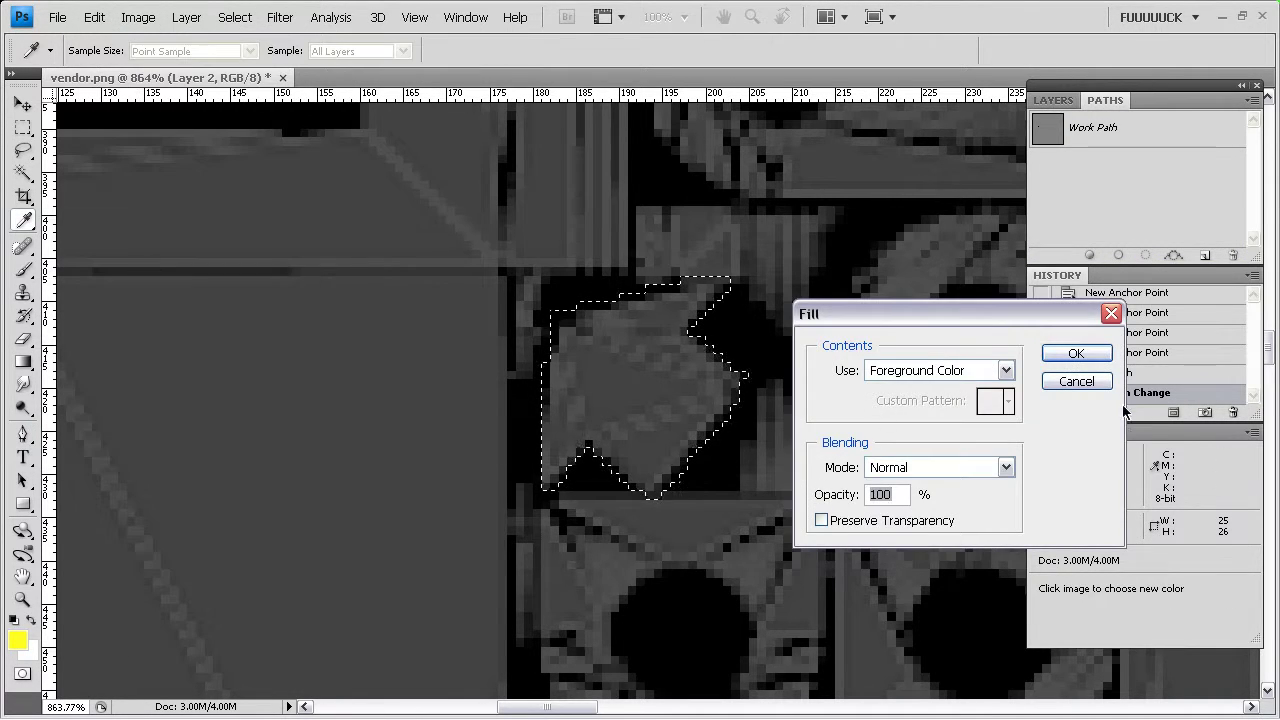
{"action": "left_click", "coordinate": [1096, 350]}
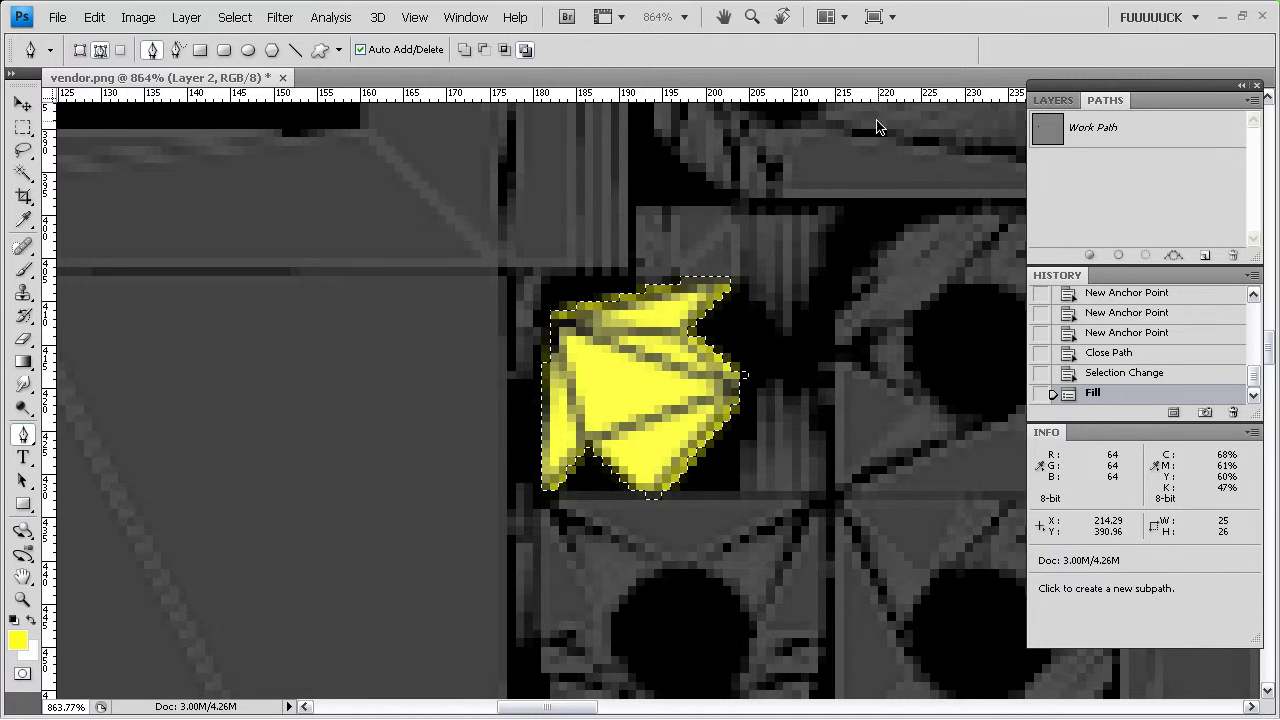
Move Layer 2 above Layer 0, deselect with Ctrl+D, and fit the texture on screen
{"action": "left_click", "coordinate": [1054, 100]}
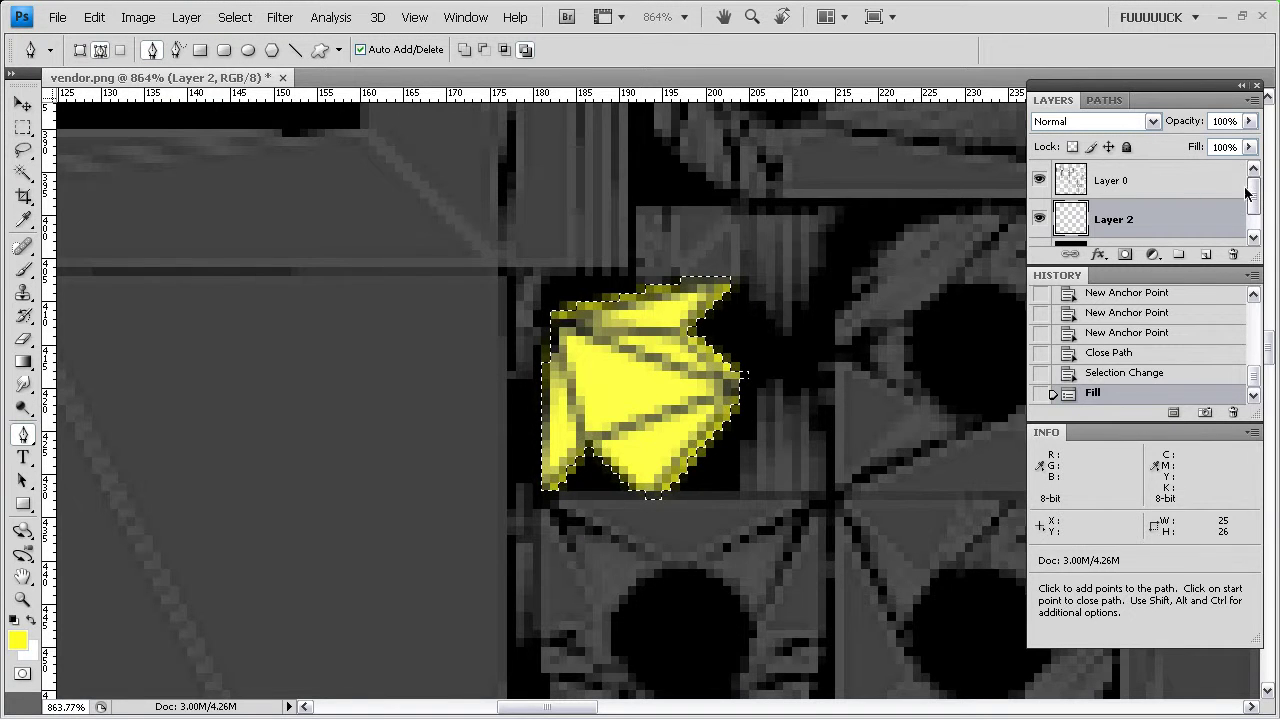
{"action": "mouse_move", "coordinate": [1252, 193]}
{"action": "left_mouse_down"}
{"action": "mouse_move", "coordinate": [1255, 230]}
{"action": "mouse_move", "coordinate": [1250, 185]}
{"action": "left_mouse_up"}
{"action": "left_click_drag", "start_coordinate": [1134, 218], "coordinate": [1130, 177]}
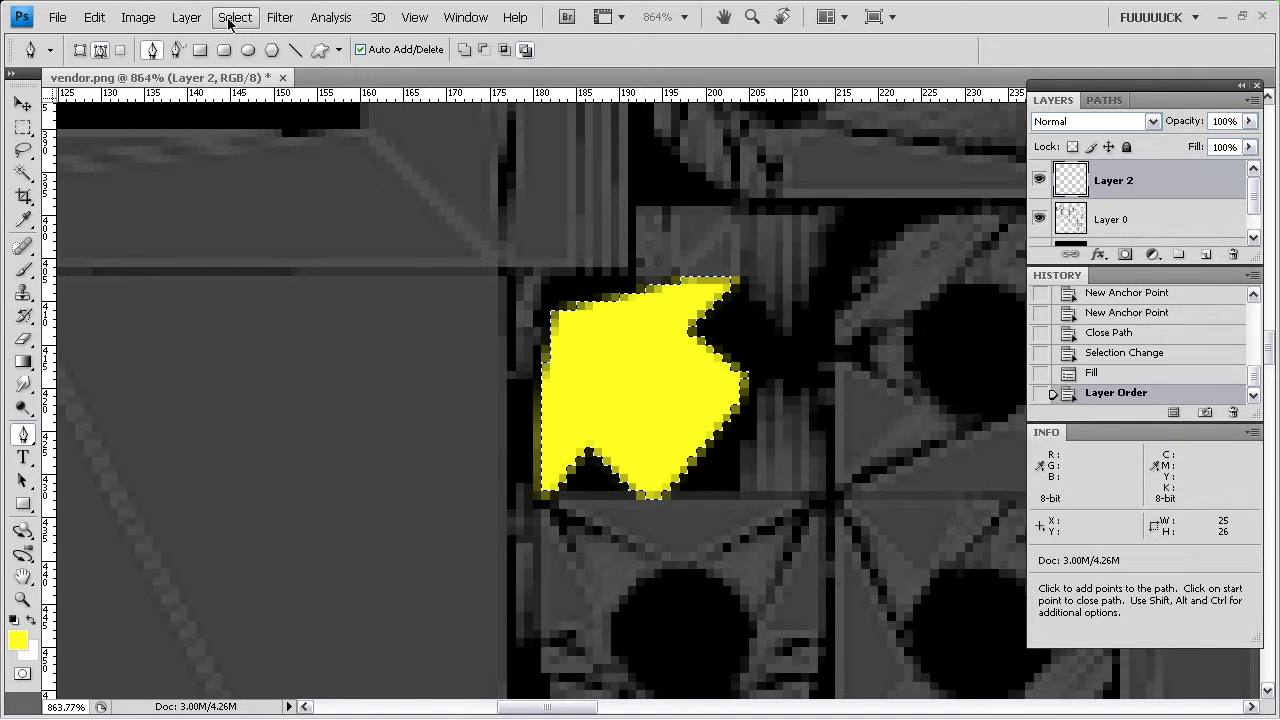
{"action": "key", "text": "ctrl+d"}
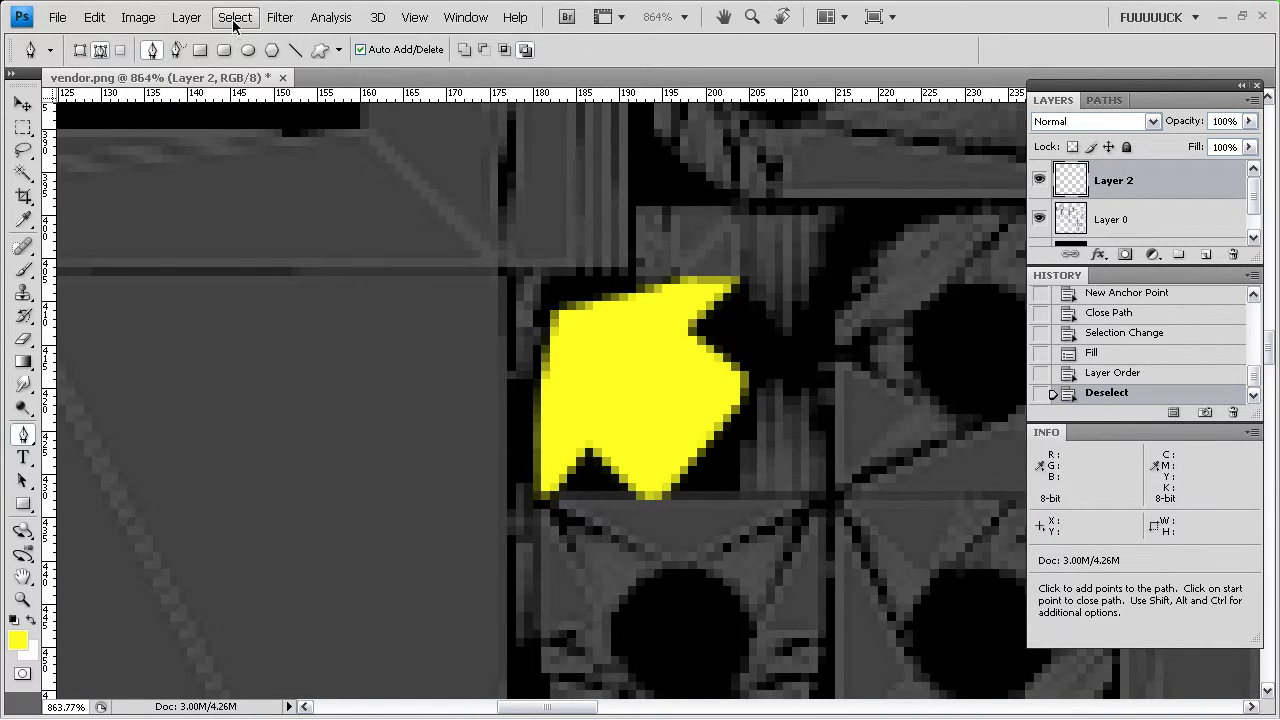
{"action": "double_click", "coordinate": [22, 577]}
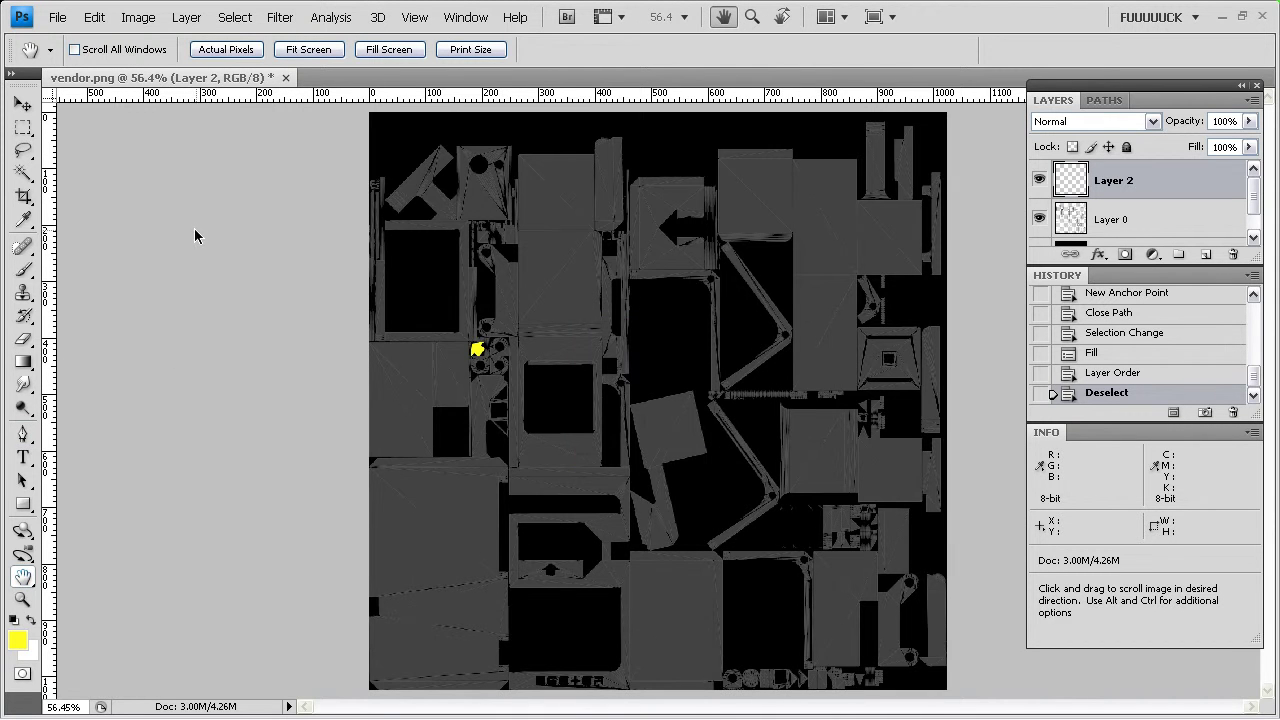
Choose PNG-24 as the format in Save for Web & Devices
{"action": "left_click", "coordinate": [57, 22]}
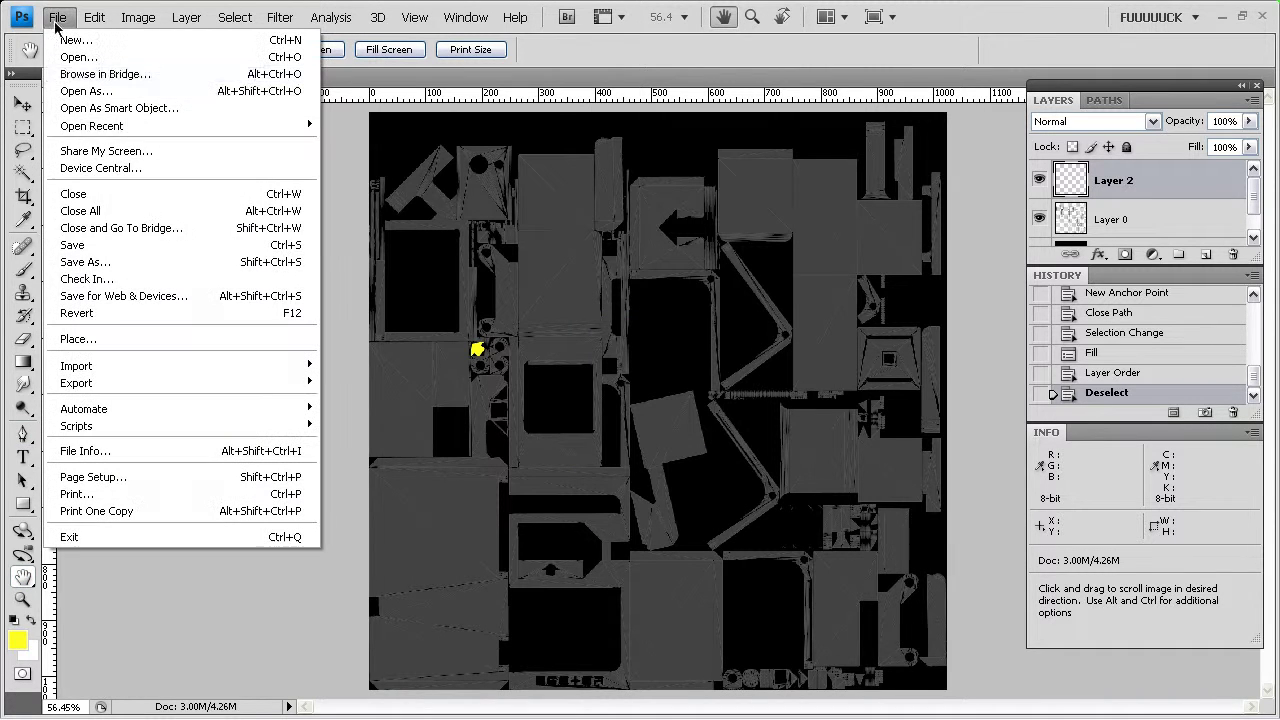
{"action": "left_click", "coordinate": [170, 297]}
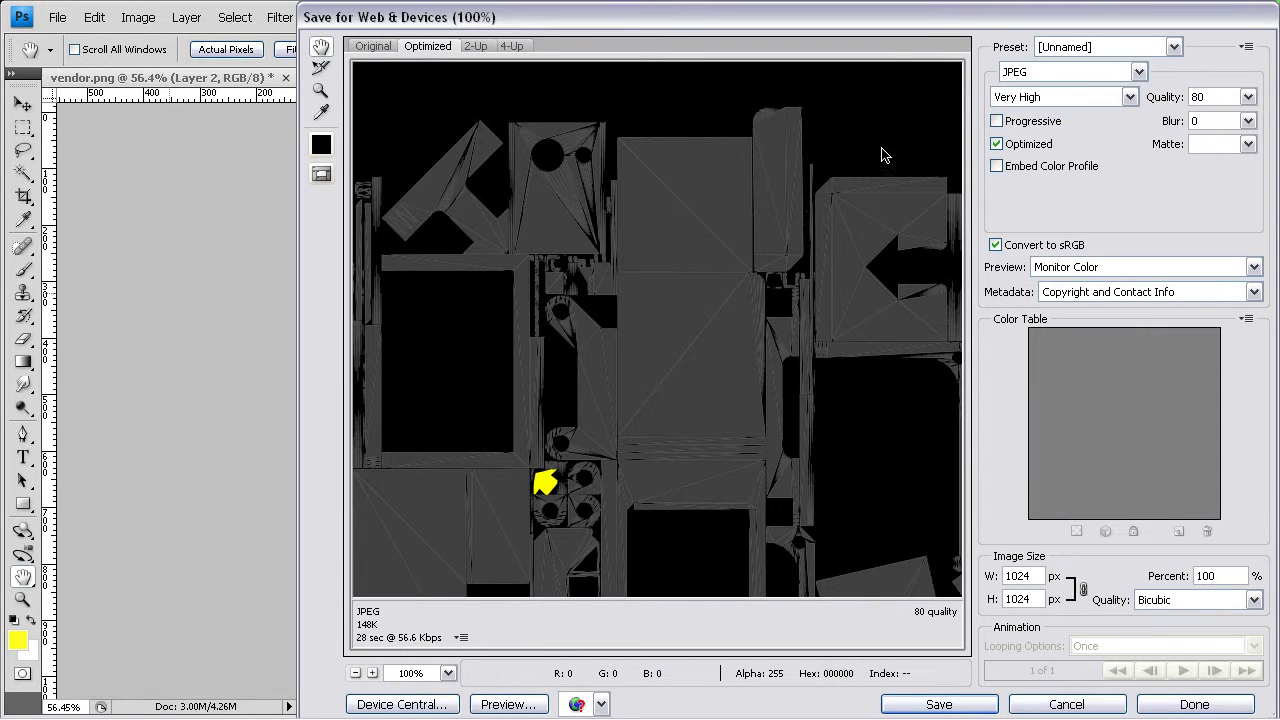
{"action": "left_click", "coordinate": [1107, 75]}
{"action": "left_click", "coordinate": [1066, 128]}
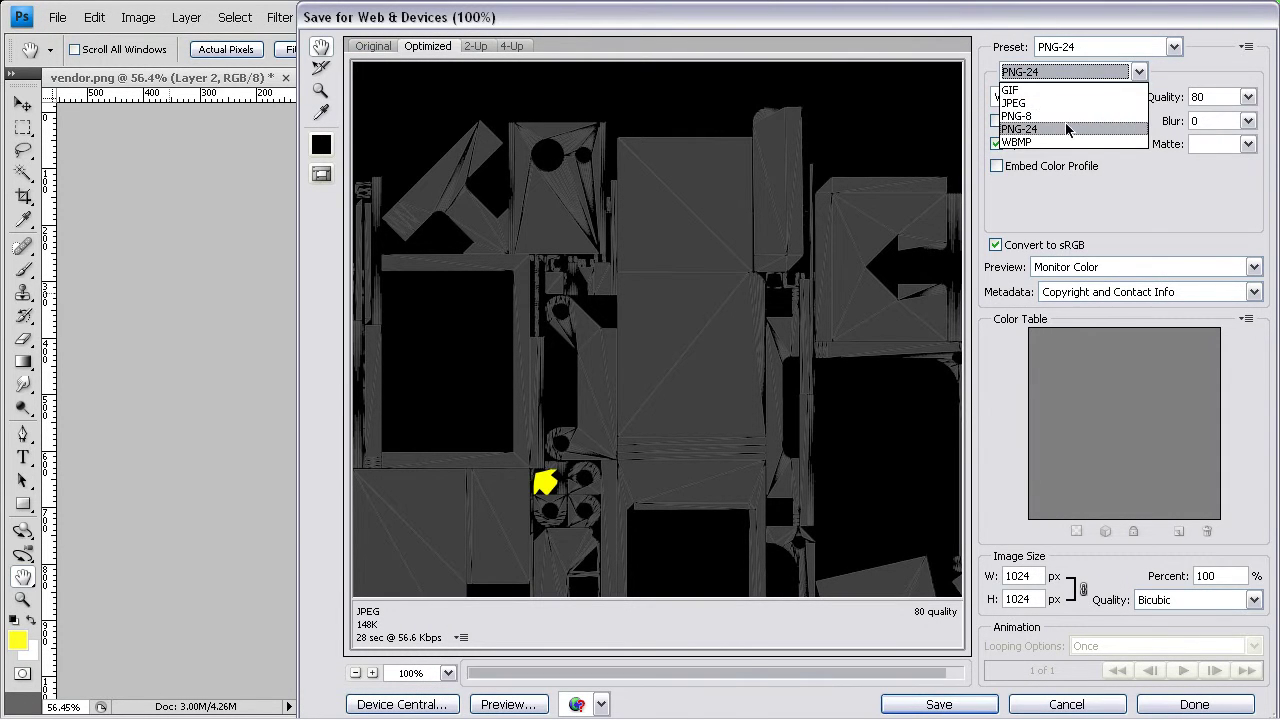
{"action": "left_click", "coordinate": [938, 704]}
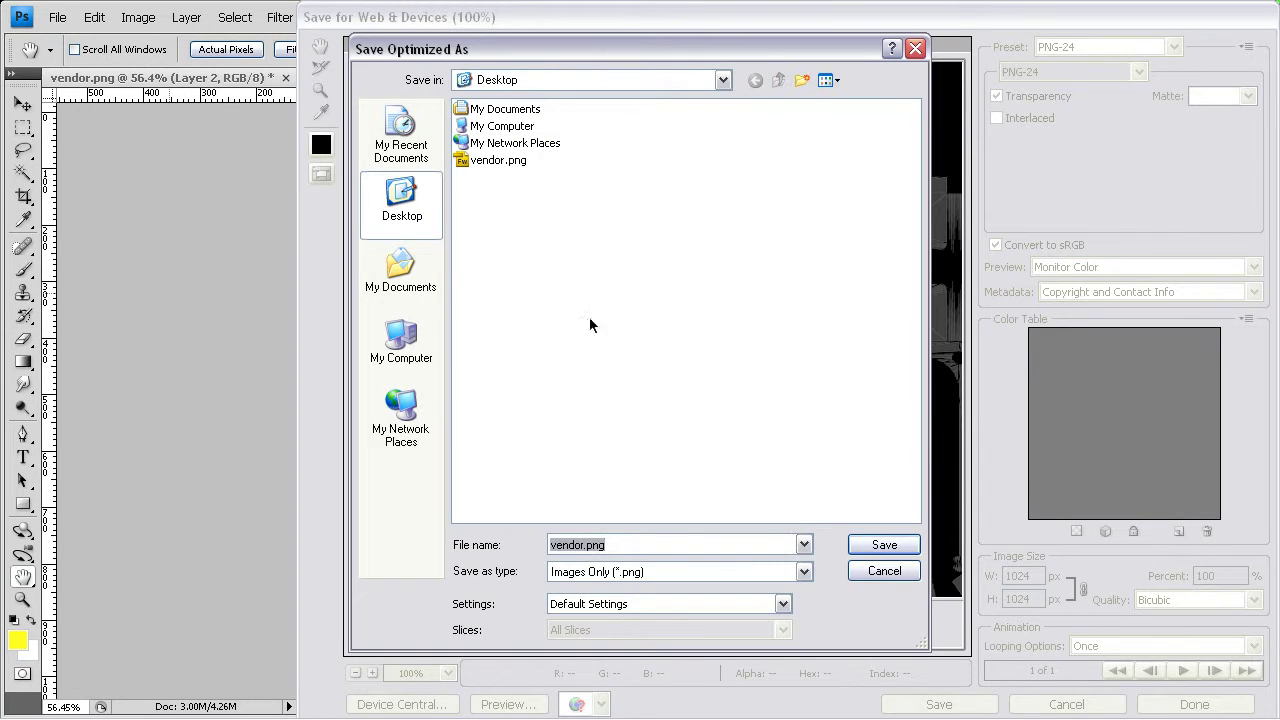
Save the export to the Desktop as vendor-t.png
{"action": "left_click", "coordinate": [580, 549]}
{"action": "type", "text": "-t"}
{"action": "left_click", "coordinate": [873, 551]}
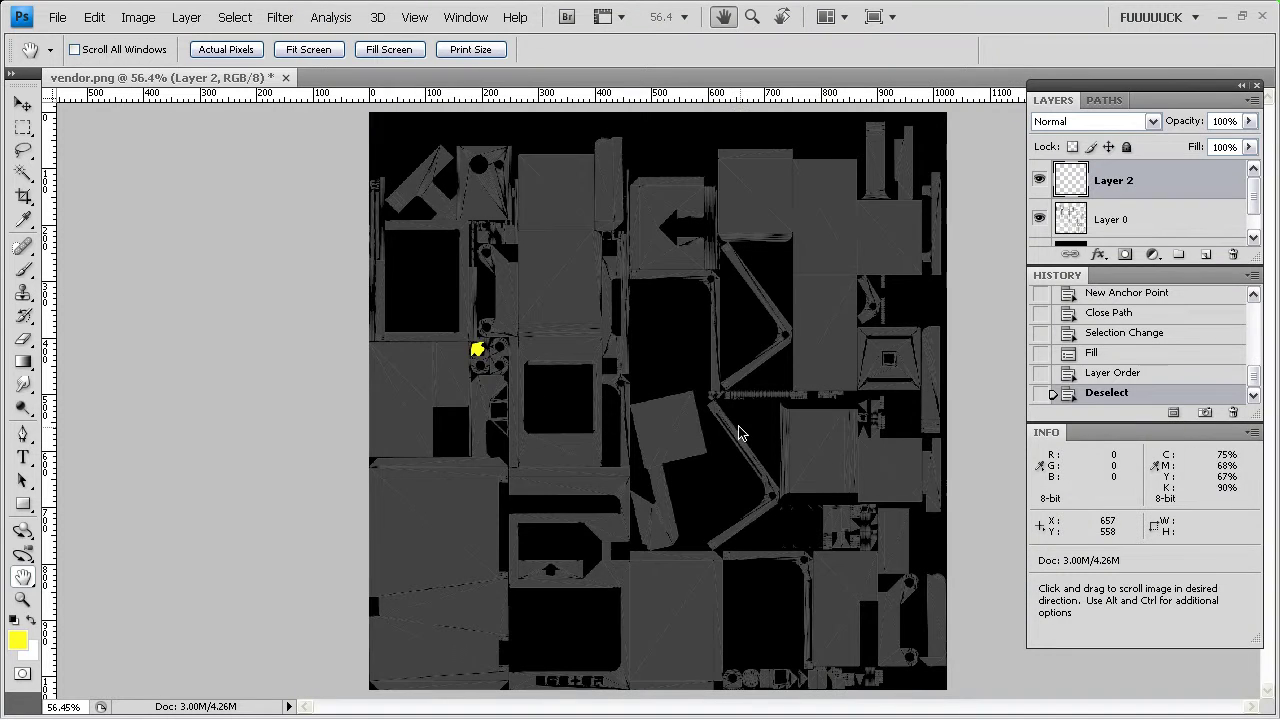
{"action": "left_click", "coordinate": [286, 78]}
Keep vendor.png open in Photoshop and set Blender's viewport shading for Mesh.005 to Textured
{"action": "left_click", "coordinate": [718, 297]}
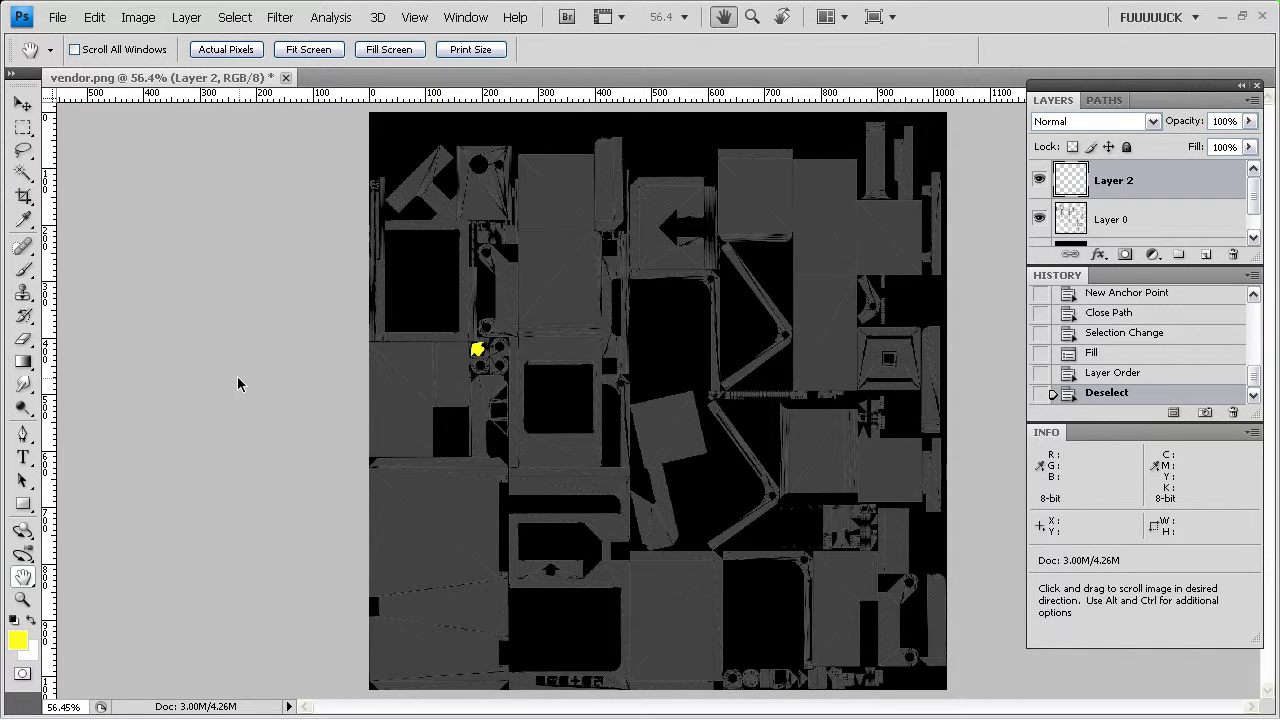
{"action": "key", "text": "alt+Tab"}
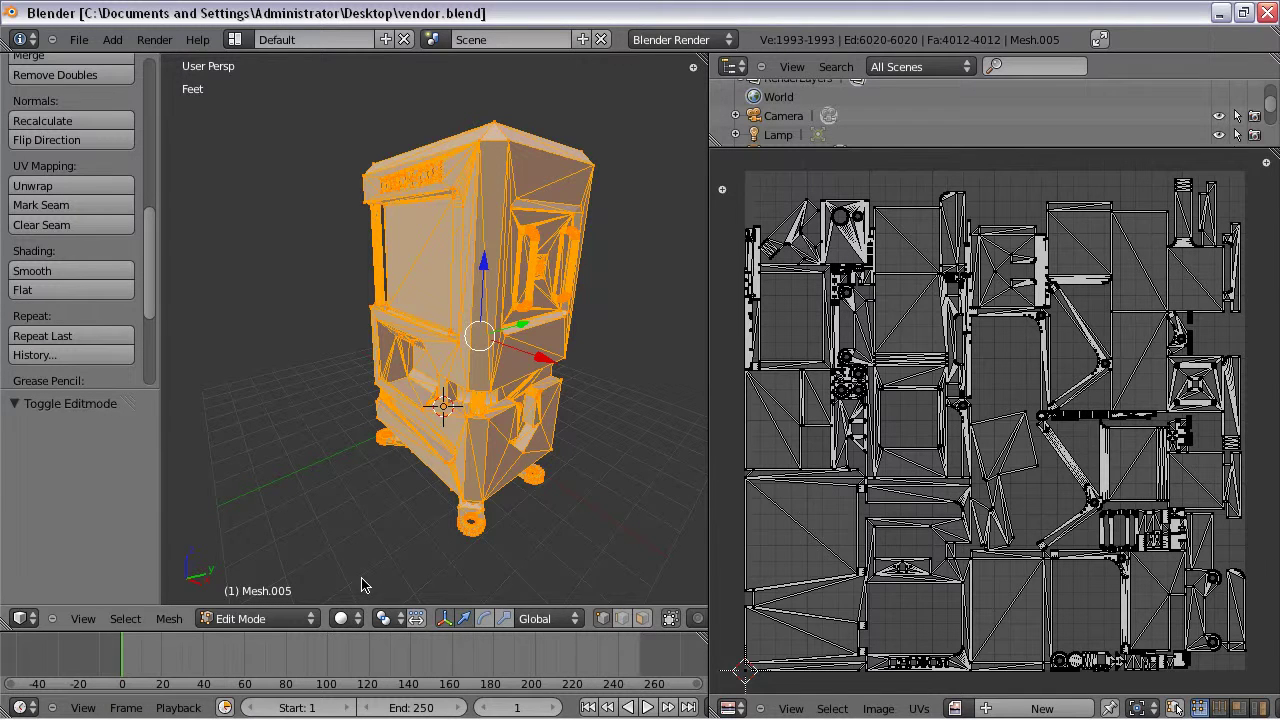
{"action": "left_click", "coordinate": [346, 618]}
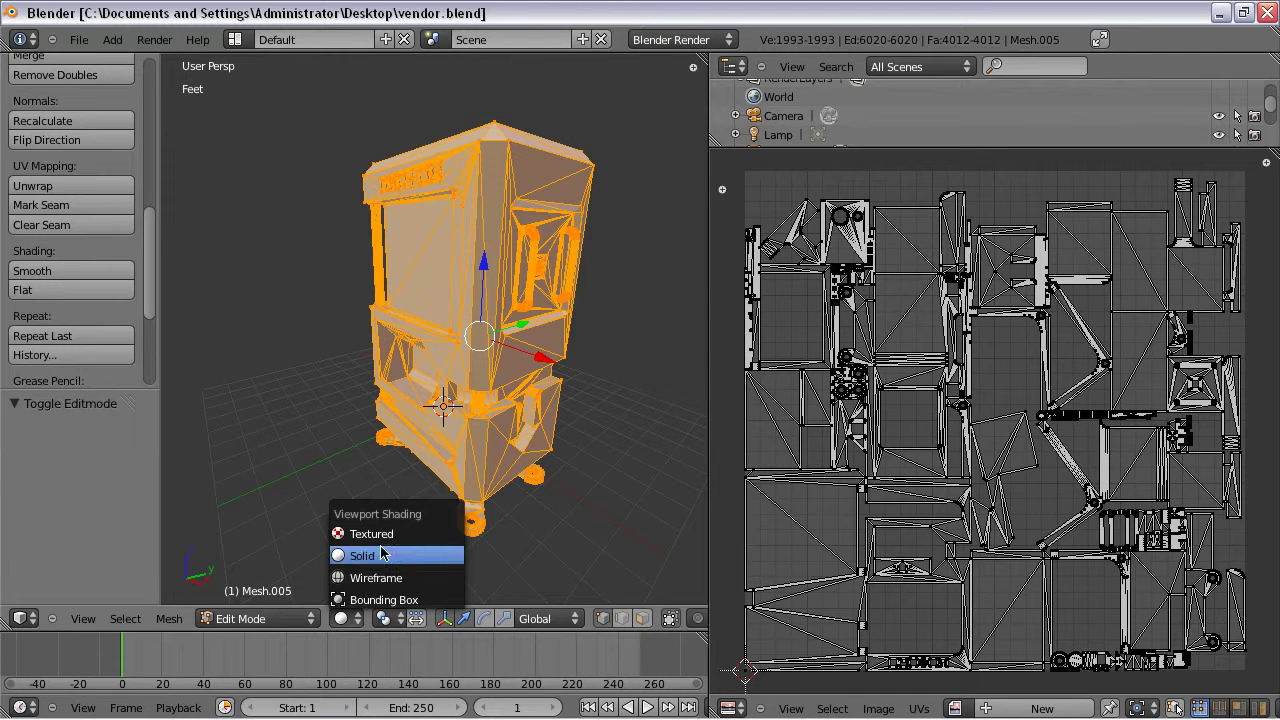
{"action": "left_click", "coordinate": [430, 533]}
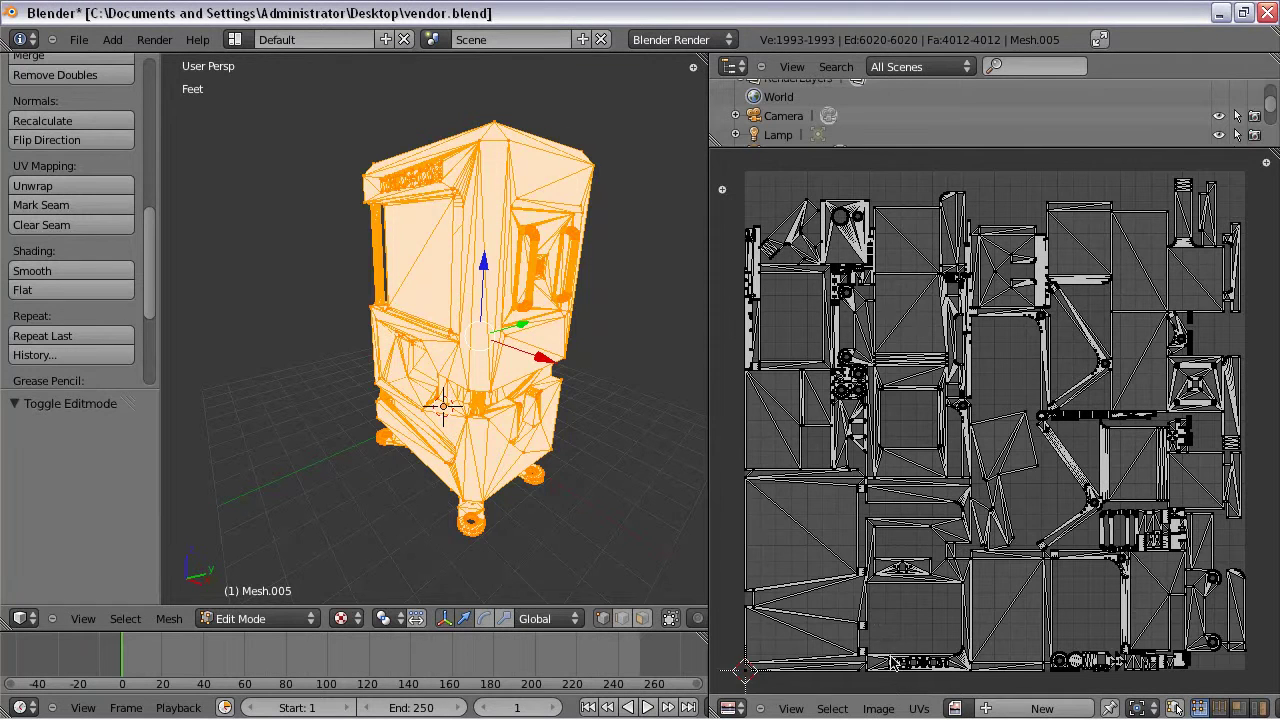
{"action": "left_click", "coordinate": [880, 707]}
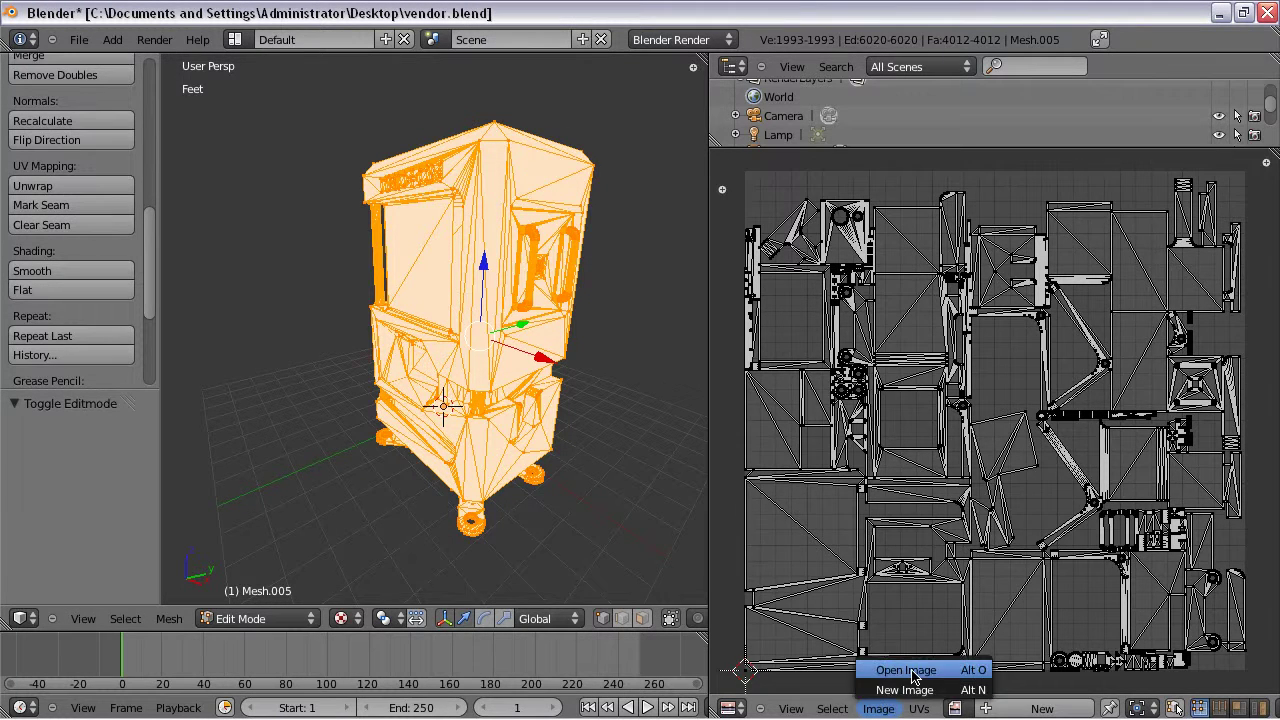
Open vendor-t.png from the Desktop as the UV editor's background image
{"action": "left_click", "coordinate": [906, 671]}
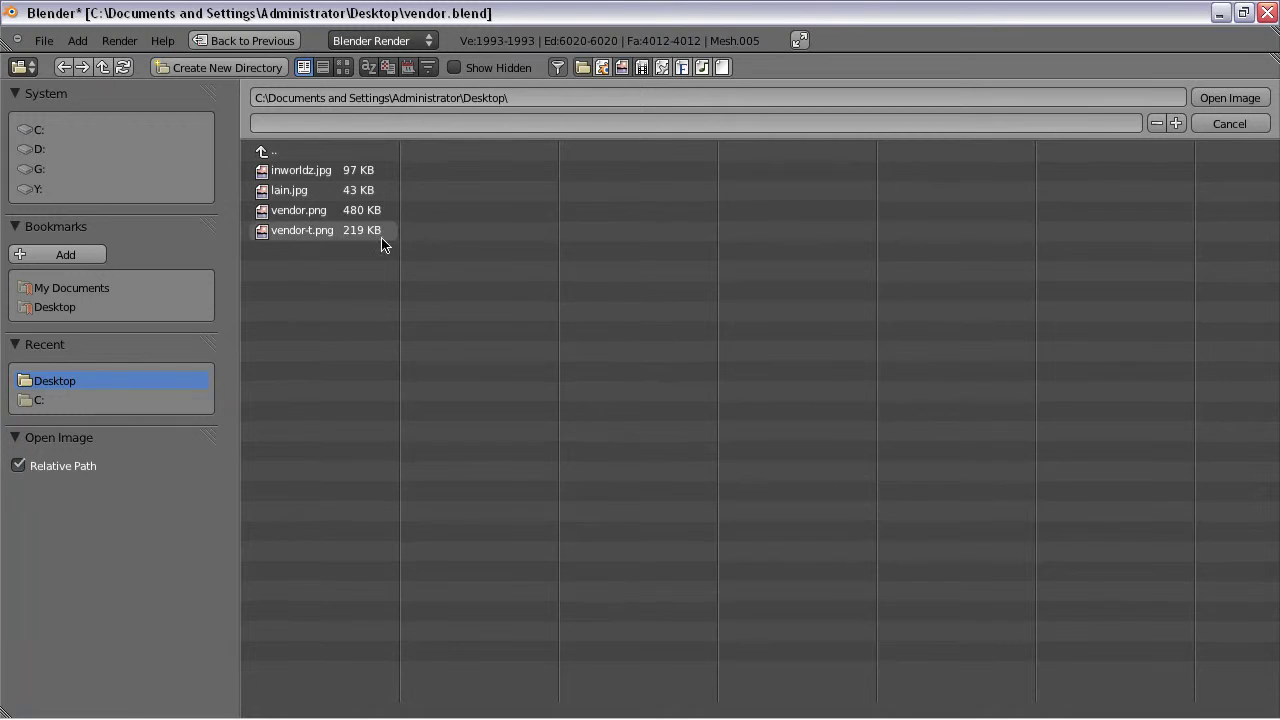
{"action": "left_click", "coordinate": [308, 232]}
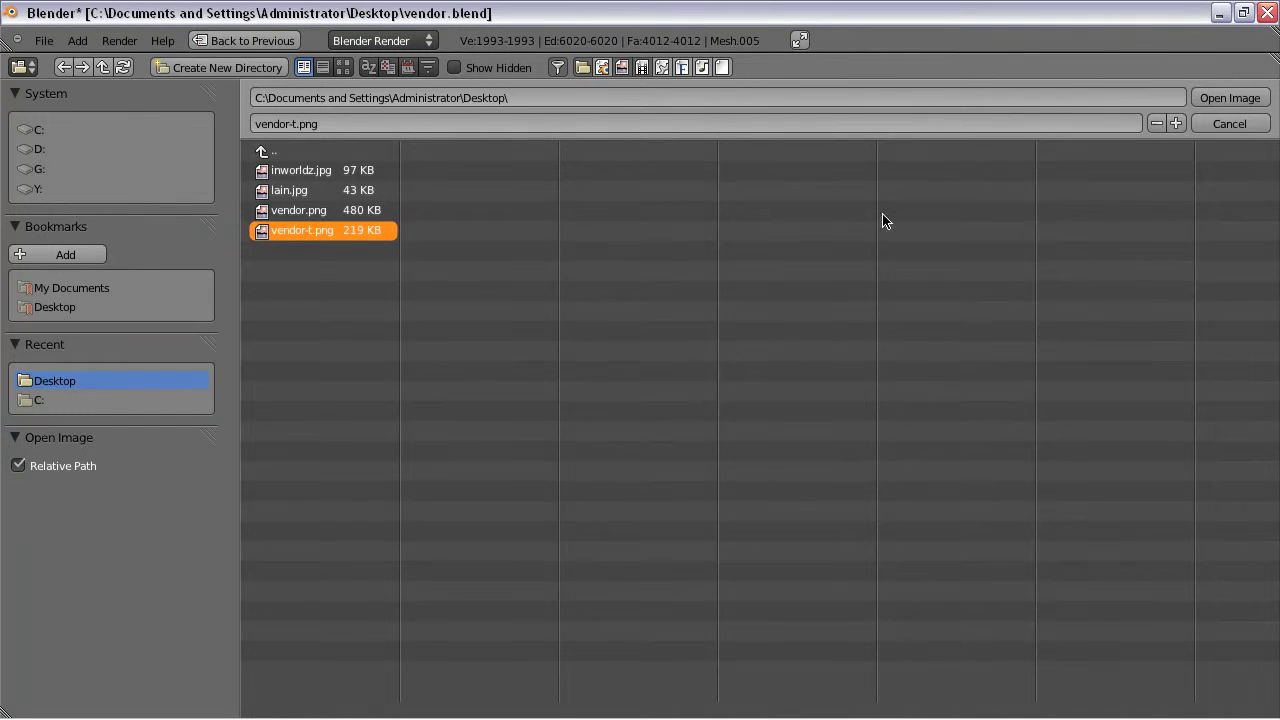
{"action": "left_click", "coordinate": [1244, 97]}
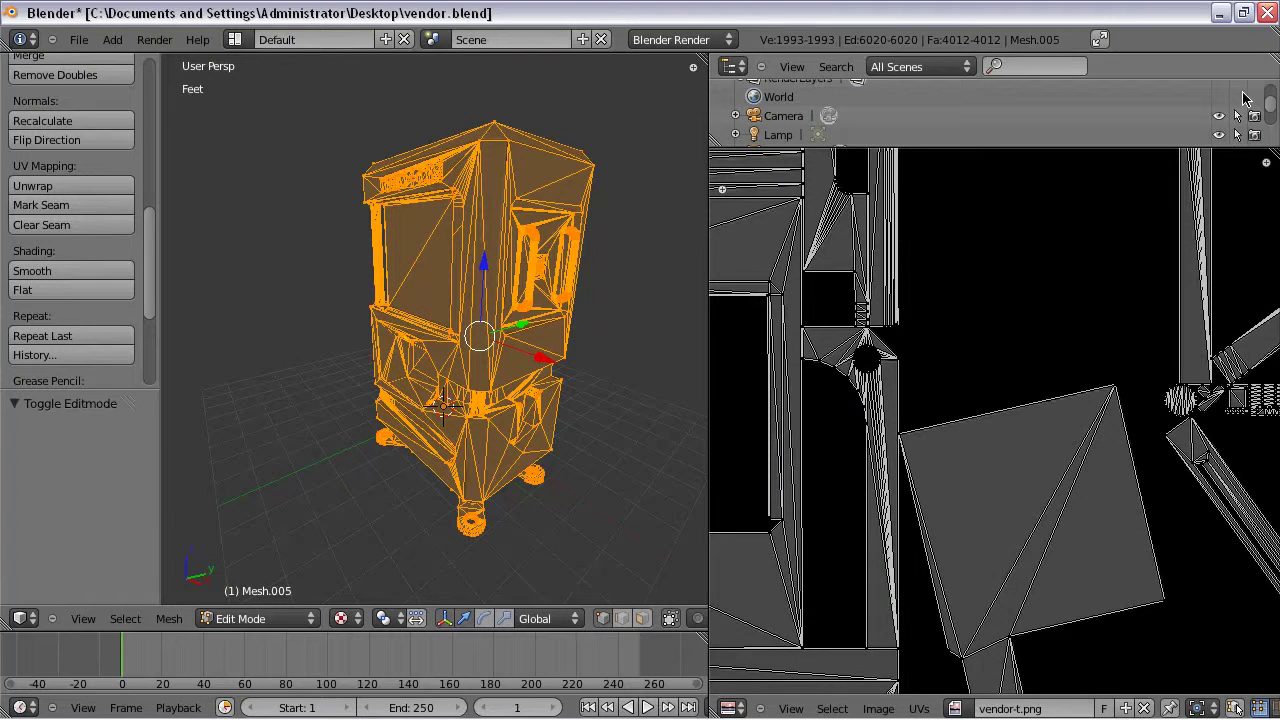
{"action": "scroll", "coordinate": [825, 300], "scroll_direction": "down", "scroll_amount": 5}
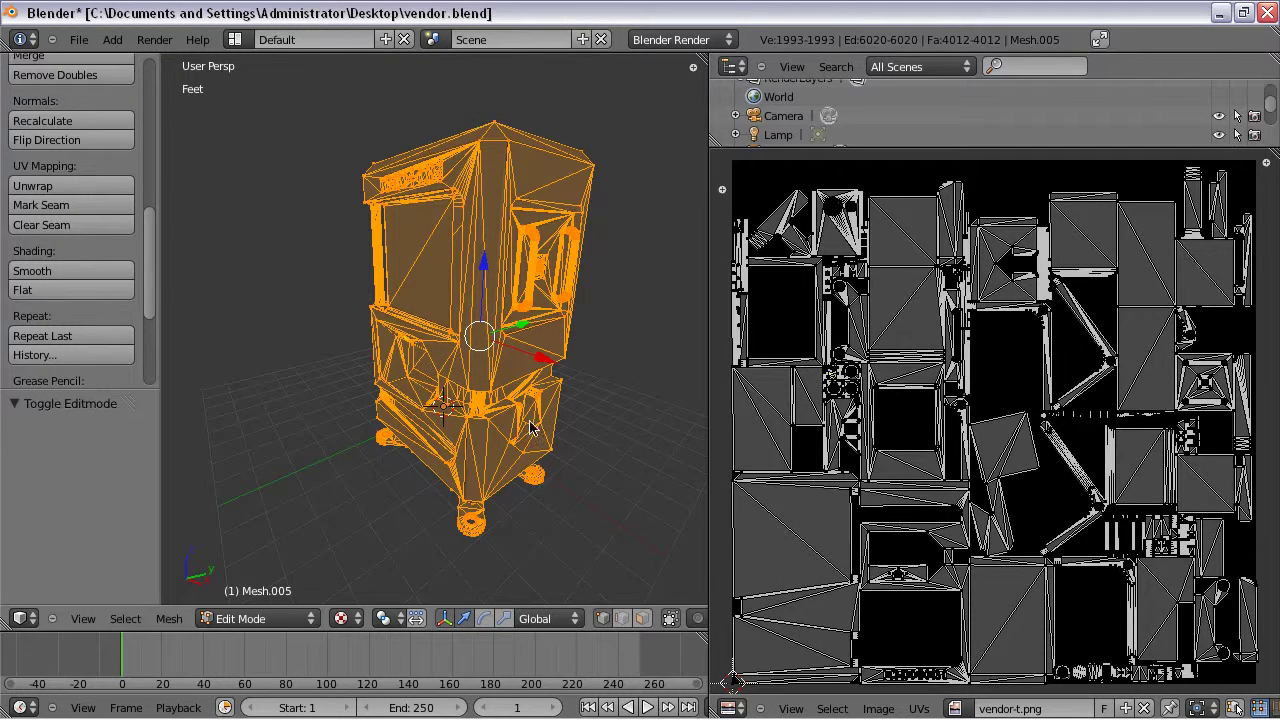
{"action": "left_click", "coordinate": [308, 620]}
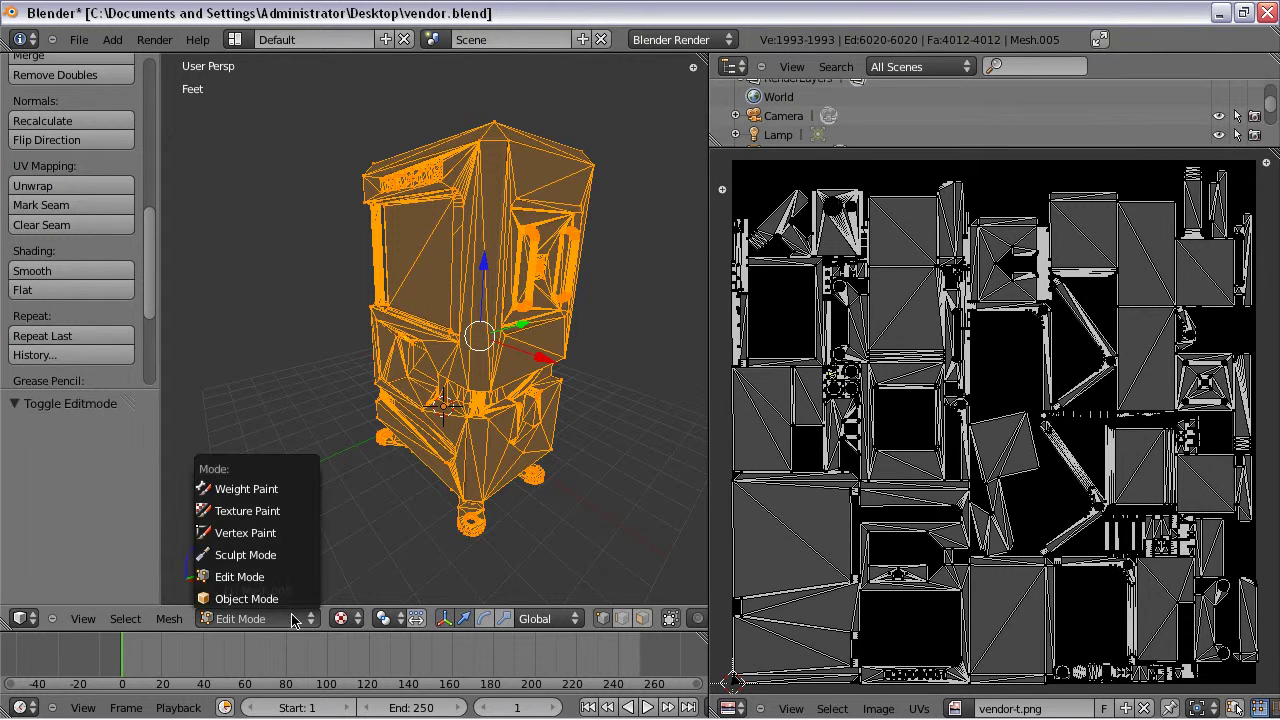
{"action": "left_click", "coordinate": [265, 607]}
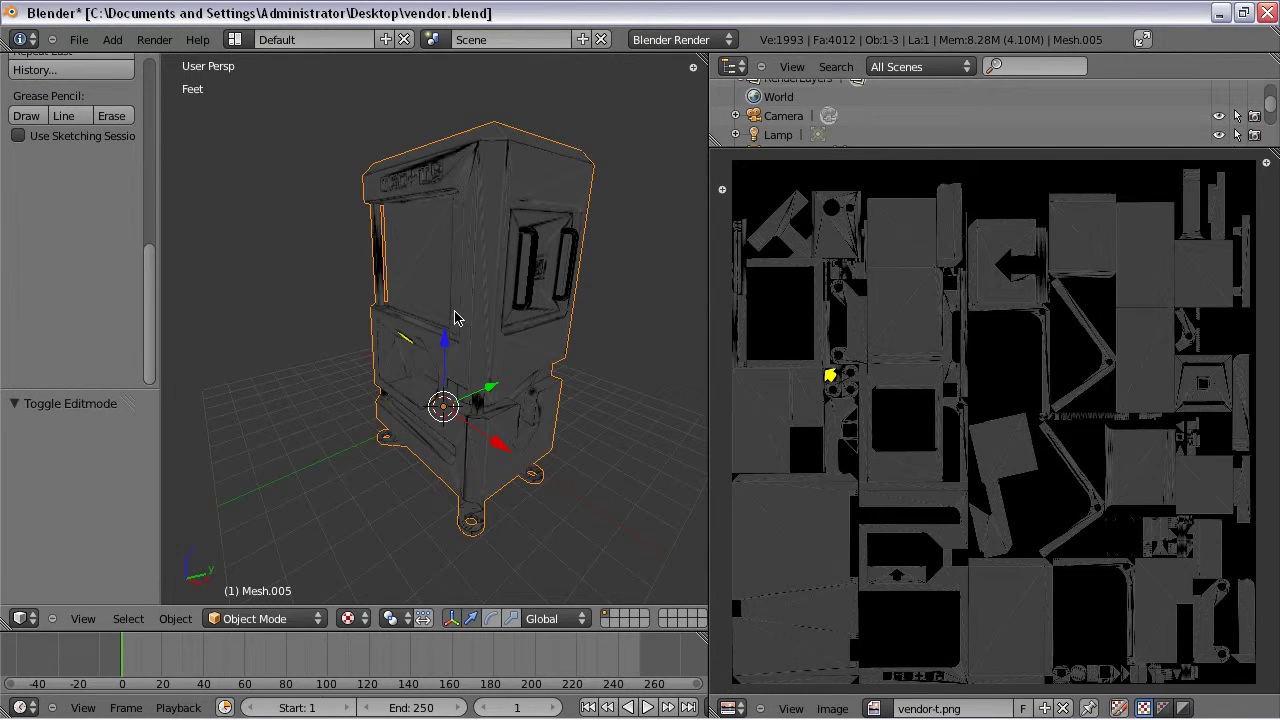
{"action": "middle_click_drag", "start_coordinate": [455, 317], "coordinate": [527, 267]}
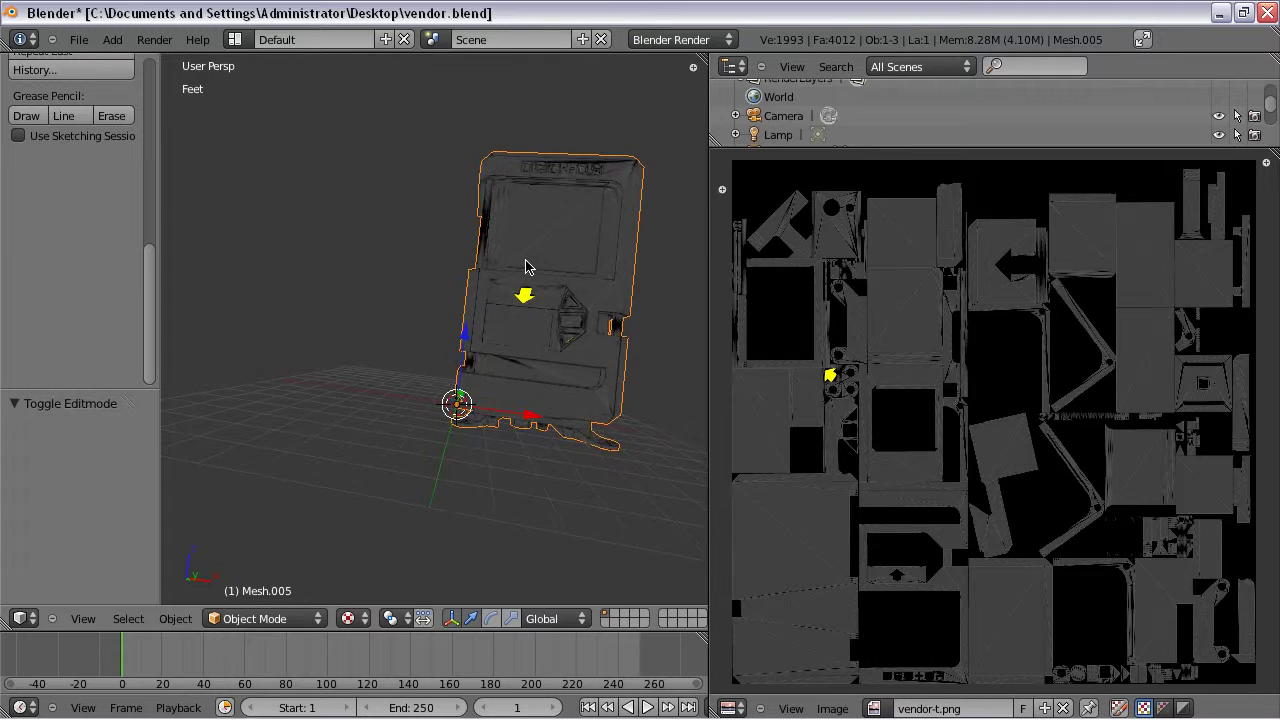
{"action": "scroll", "coordinate": [528, 267], "scroll_direction": "up", "scroll_amount": 5}
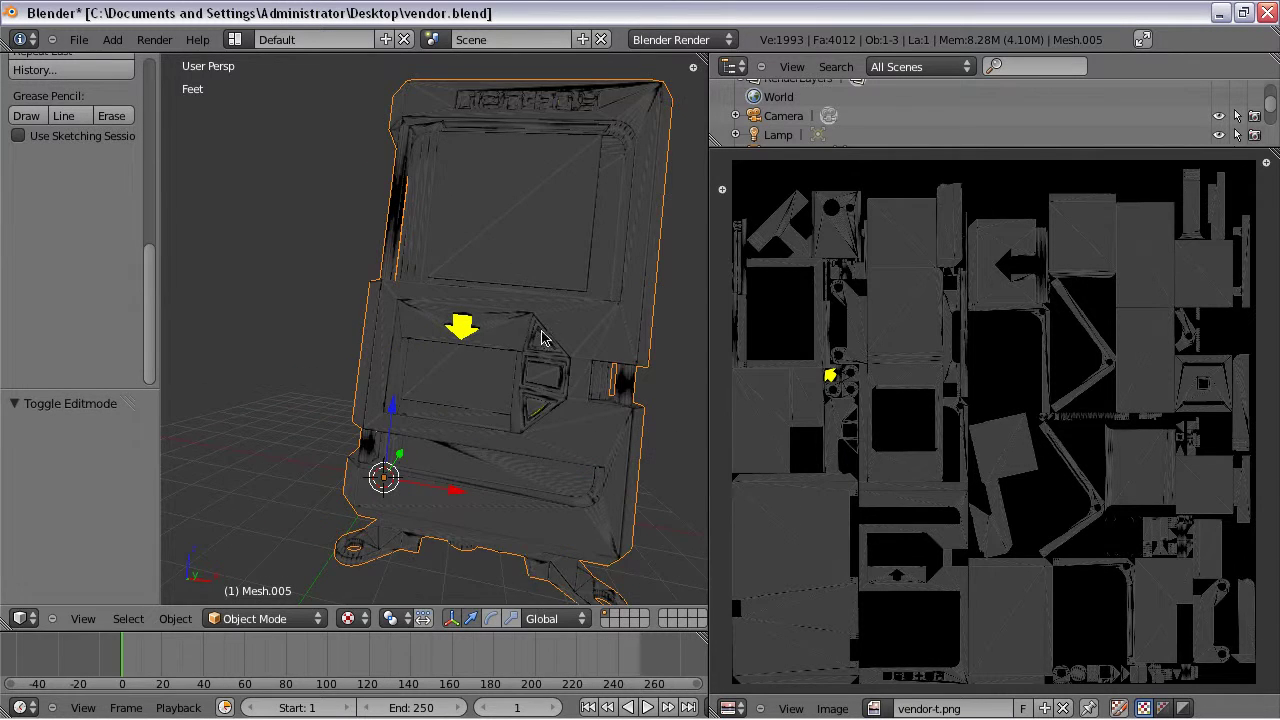
{"action": "mouse_move", "coordinate": [541, 338]}
{"action": "middle_mouse_down"}
{"action": "mouse_move", "coordinate": [551, 326]}
{"action": "mouse_move", "coordinate": [606, 371]}
{"action": "mouse_move", "coordinate": [560, 323]}
{"action": "mouse_move", "coordinate": [528, 320]}
{"action": "mouse_move", "coordinate": [540, 325]}
{"action": "middle_mouse_up"}
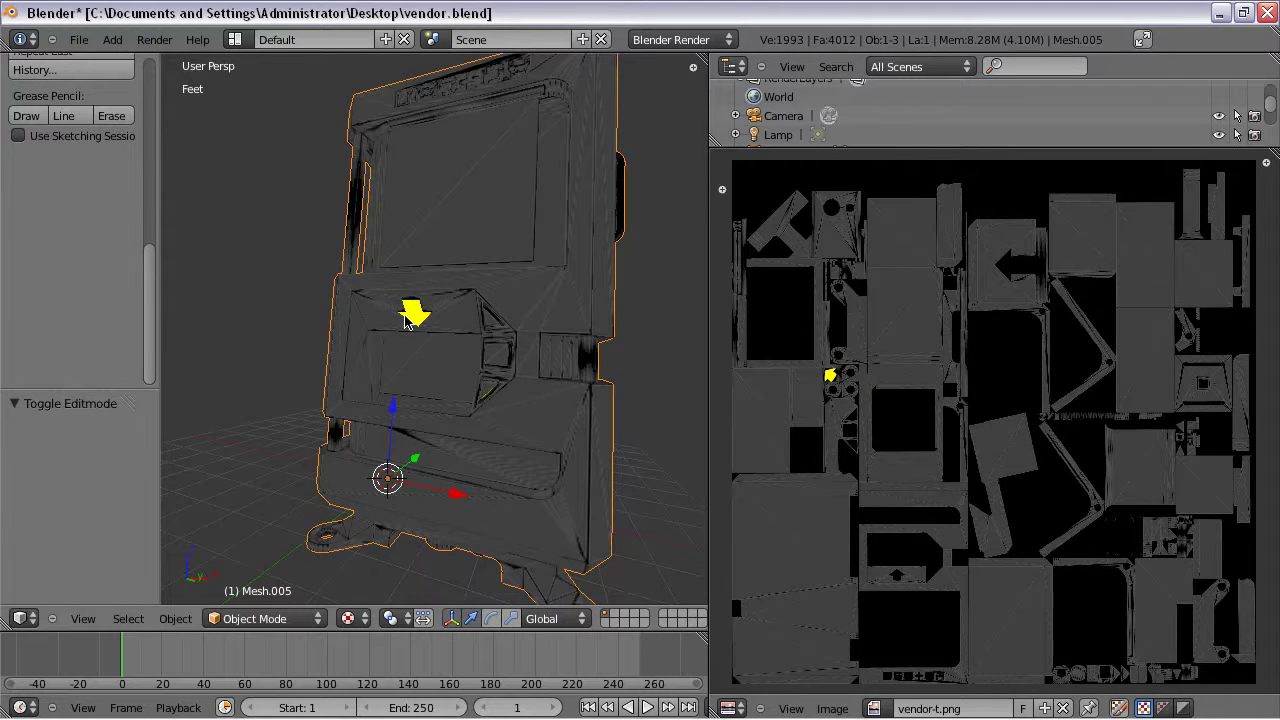
{"action": "scroll", "coordinate": [407, 325], "scroll_direction": "up", "scroll_amount": 3}
{"action": "scroll", "coordinate": [410, 325], "scroll_direction": "up", "scroll_amount": 3}
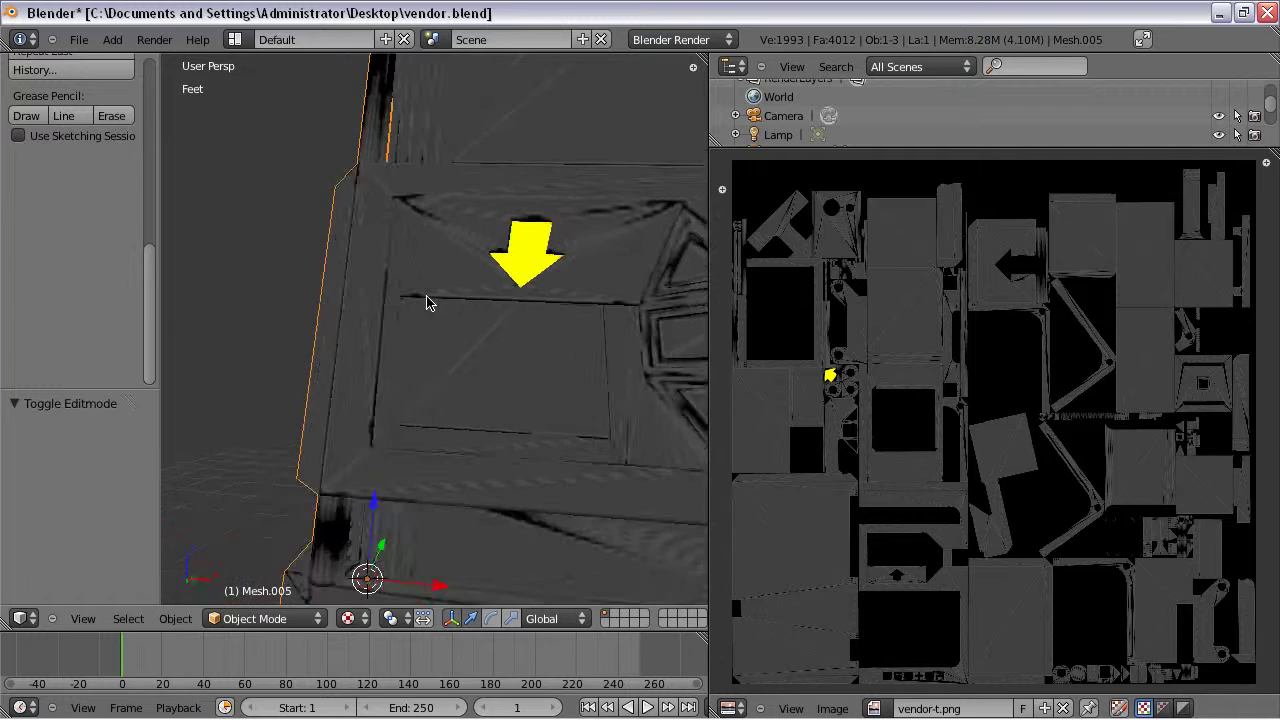
{"action": "mouse_move", "coordinate": [426, 302]}
{"action": "middle_mouse_down"}
{"action": "mouse_move", "coordinate": [451, 309]}
{"action": "mouse_move", "coordinate": [414, 309]}
{"action": "middle_mouse_up"}
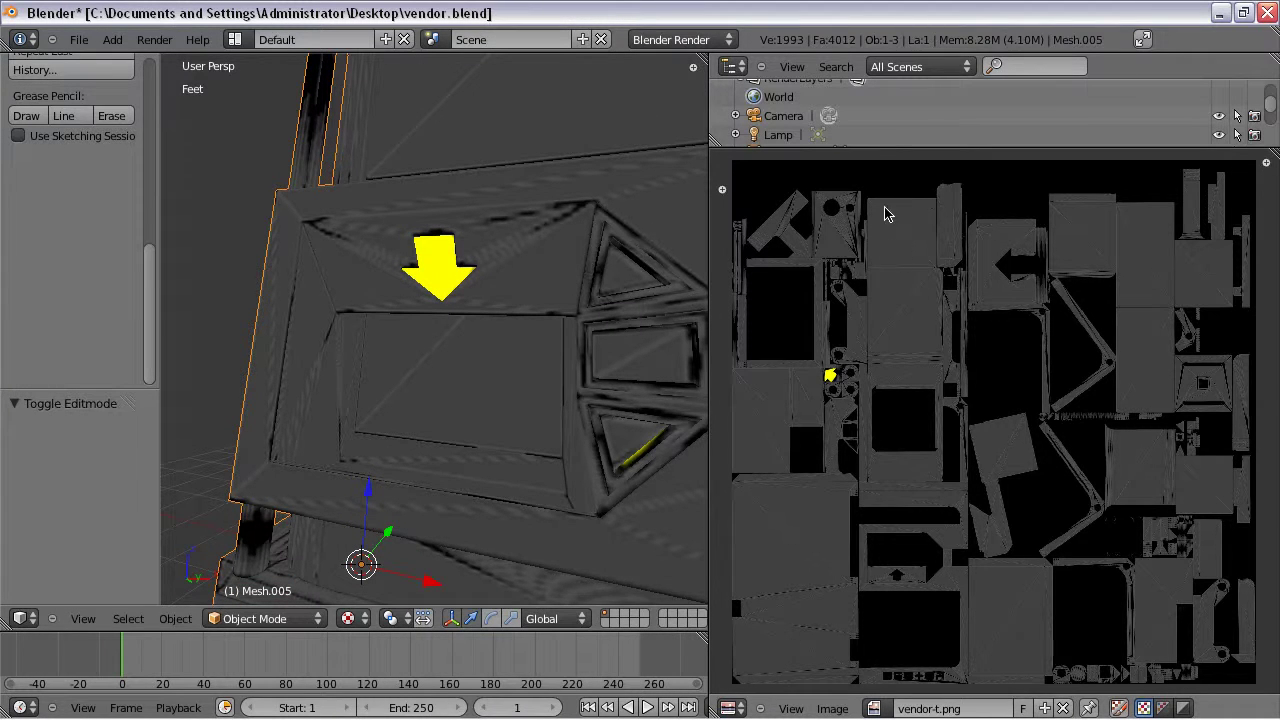
{"action": "middle_click_drag", "start_coordinate": [623, 289], "coordinate": [630, 317]}
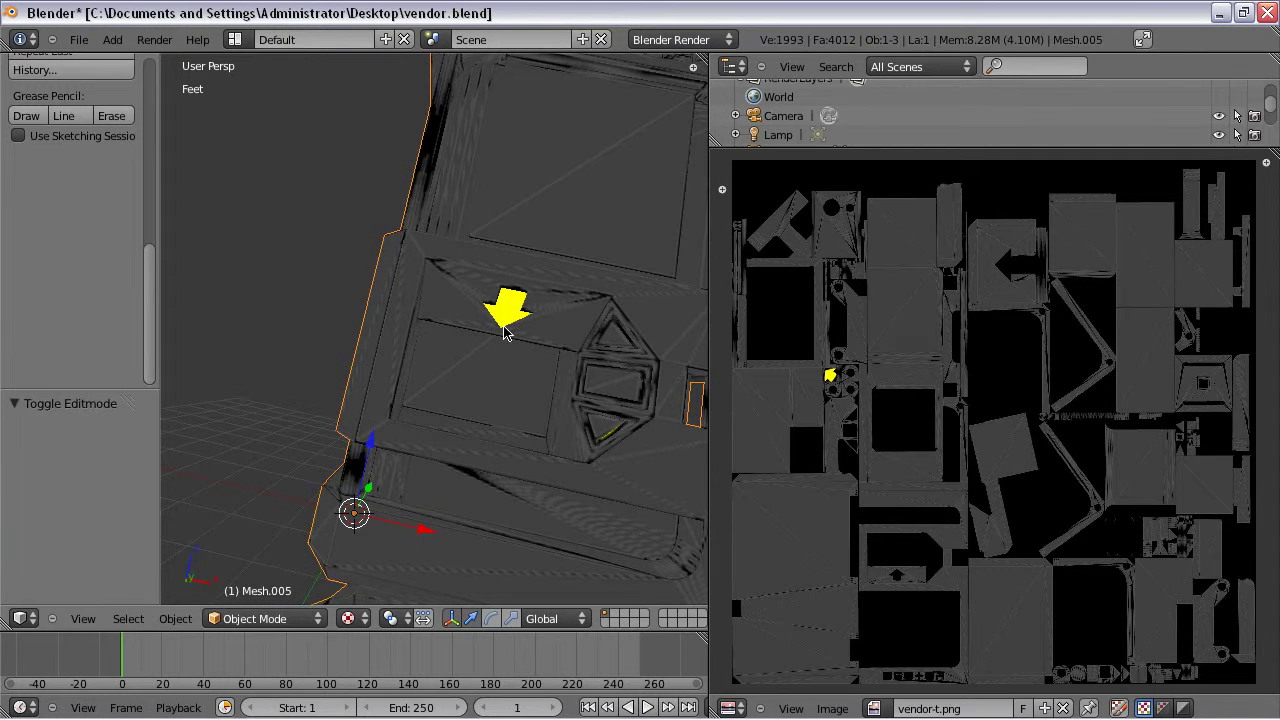
{"action": "scroll", "coordinate": [504, 333], "scroll_direction": "up", "scroll_amount": 2}
{"action": "middle_click_drag", "start_coordinate": [509, 329], "coordinate": [559, 395]}
{"action": "scroll", "coordinate": [475, 309], "scroll_direction": "down", "scroll_amount": 3}
{"action": "scroll", "coordinate": [491, 311], "scroll_direction": "down", "scroll_amount": 4}
{"action": "scroll", "coordinate": [558, 440], "scroll_direction": "up", "scroll_amount": 4}
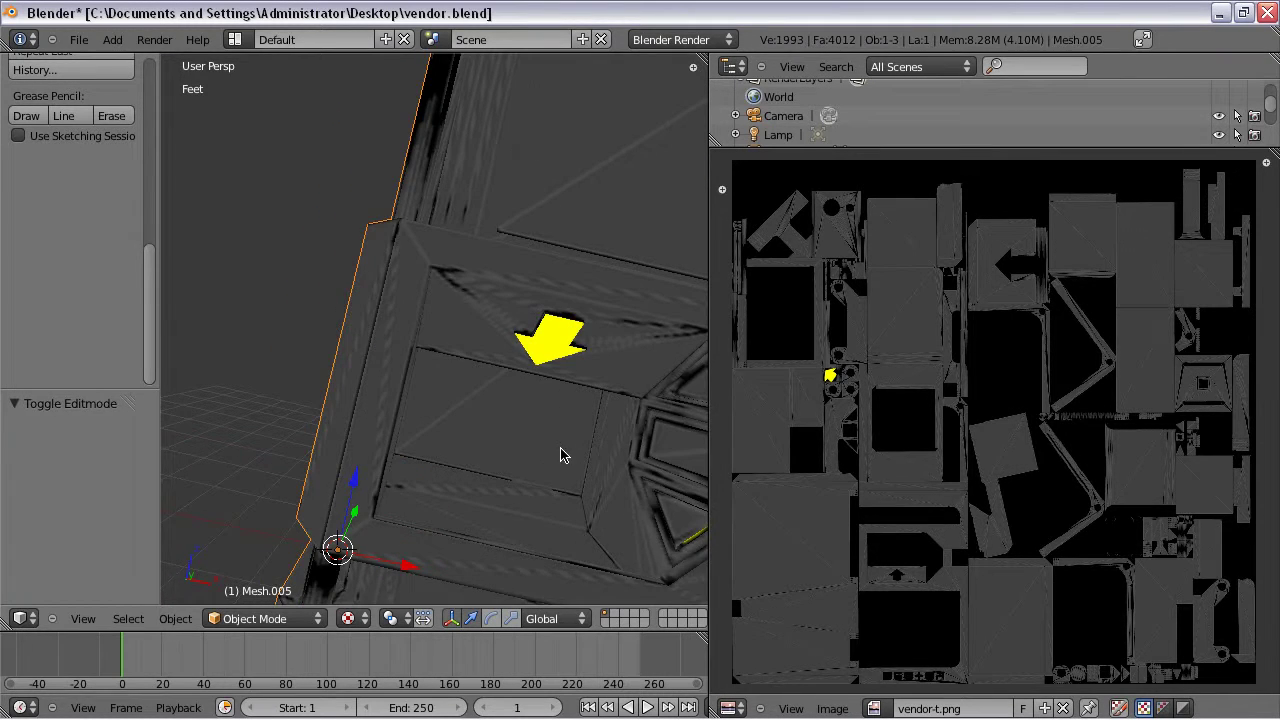
{"action": "middle_click_drag", "start_coordinate": [626, 504], "coordinate": [514, 406]}
{"action": "scroll", "coordinate": [508, 405], "scroll_direction": "up", "scroll_amount": 2}
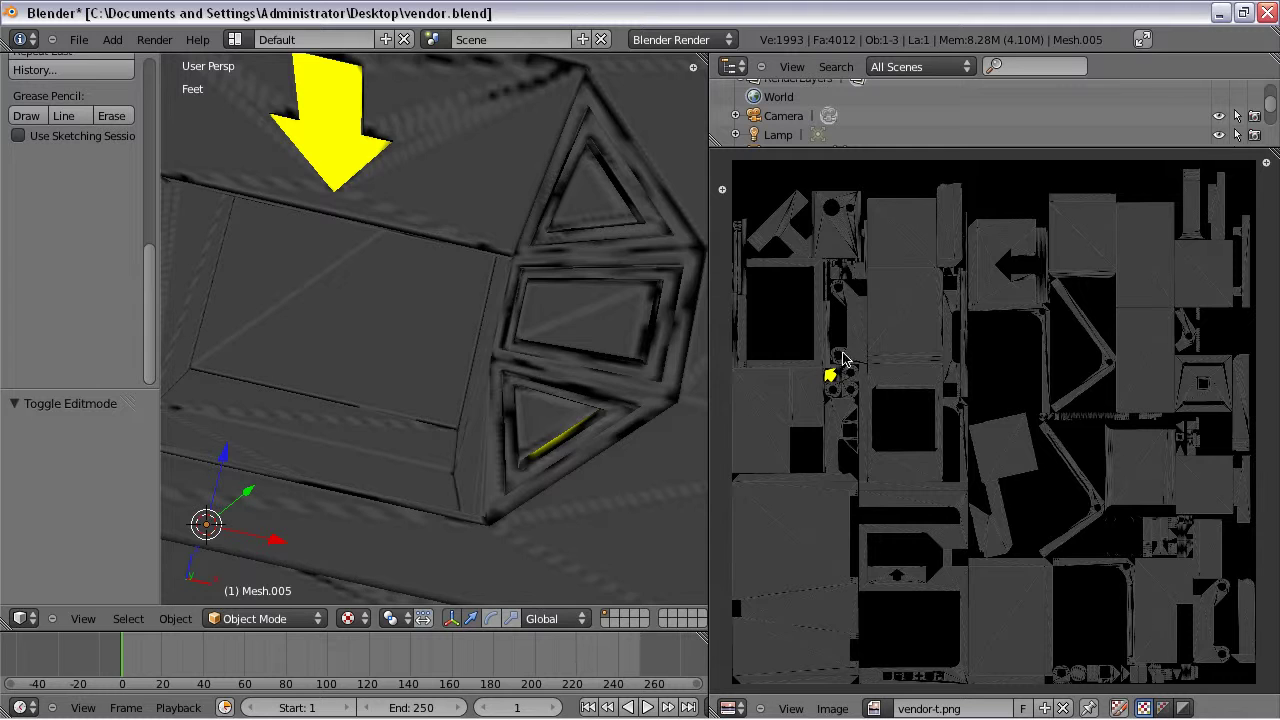
{"action": "scroll", "coordinate": [556, 340], "scroll_direction": "down", "scroll_amount": 5}
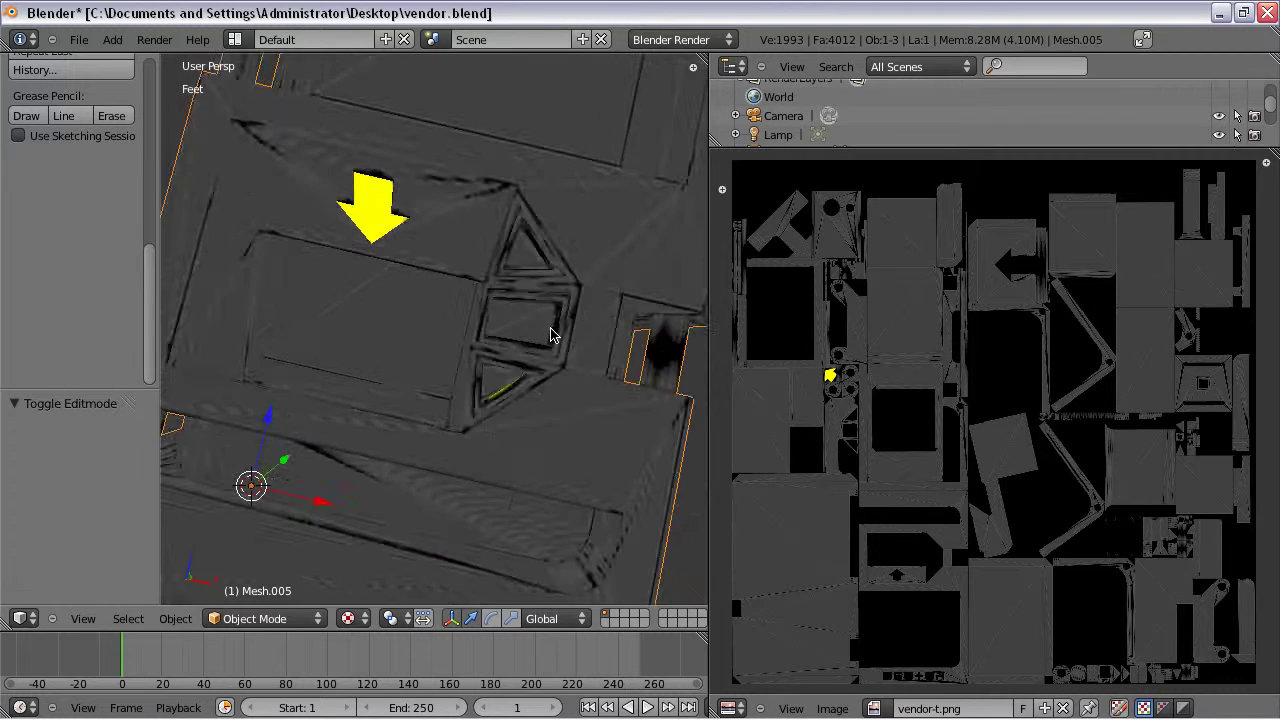
{"action": "scroll", "coordinate": [484, 297], "scroll_direction": "down", "scroll_amount": 3}
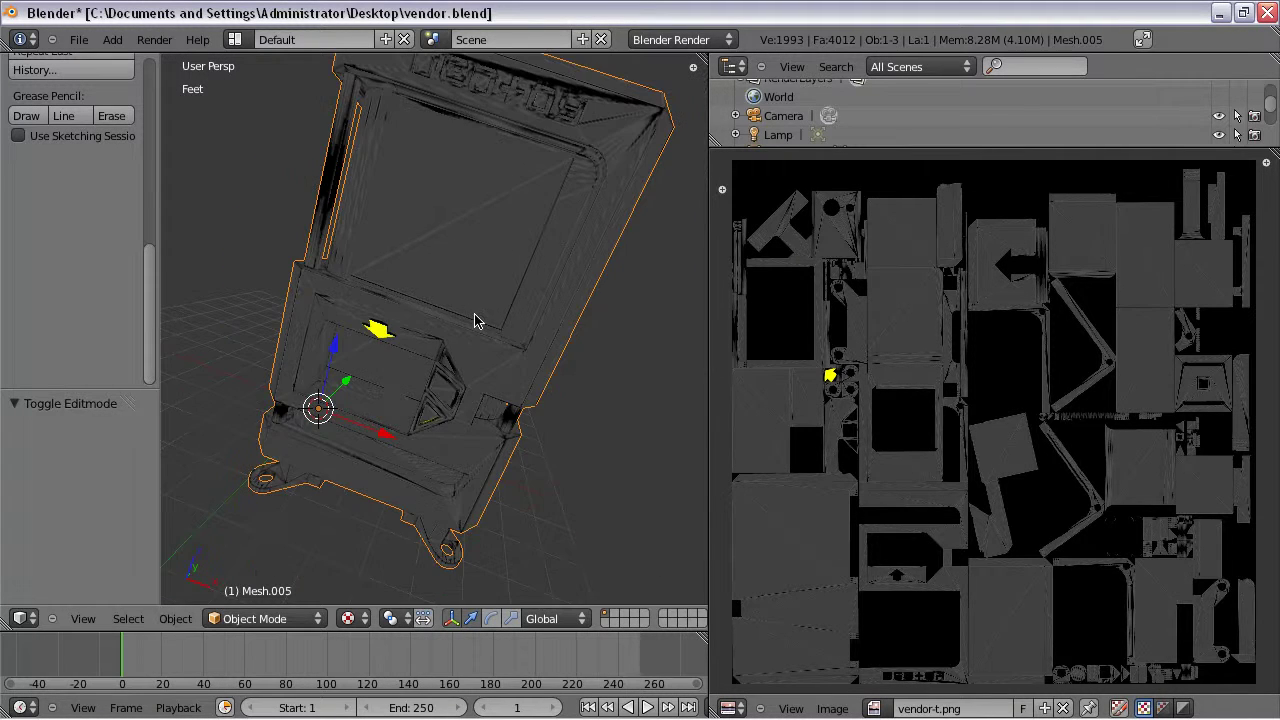
{"action": "middle_click_drag", "start_coordinate": [512, 318], "coordinate": [548, 283]}
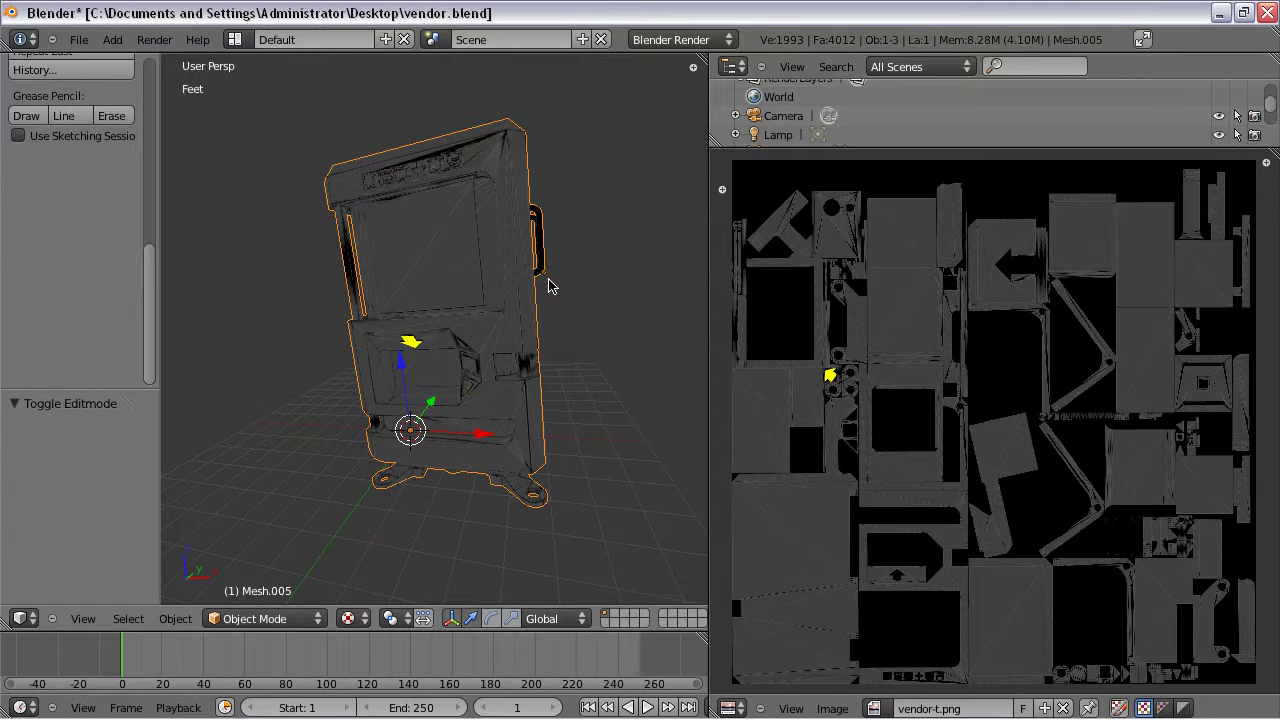
{"action": "scroll", "coordinate": [484, 310], "scroll_direction": "up", "scroll_amount": 2}
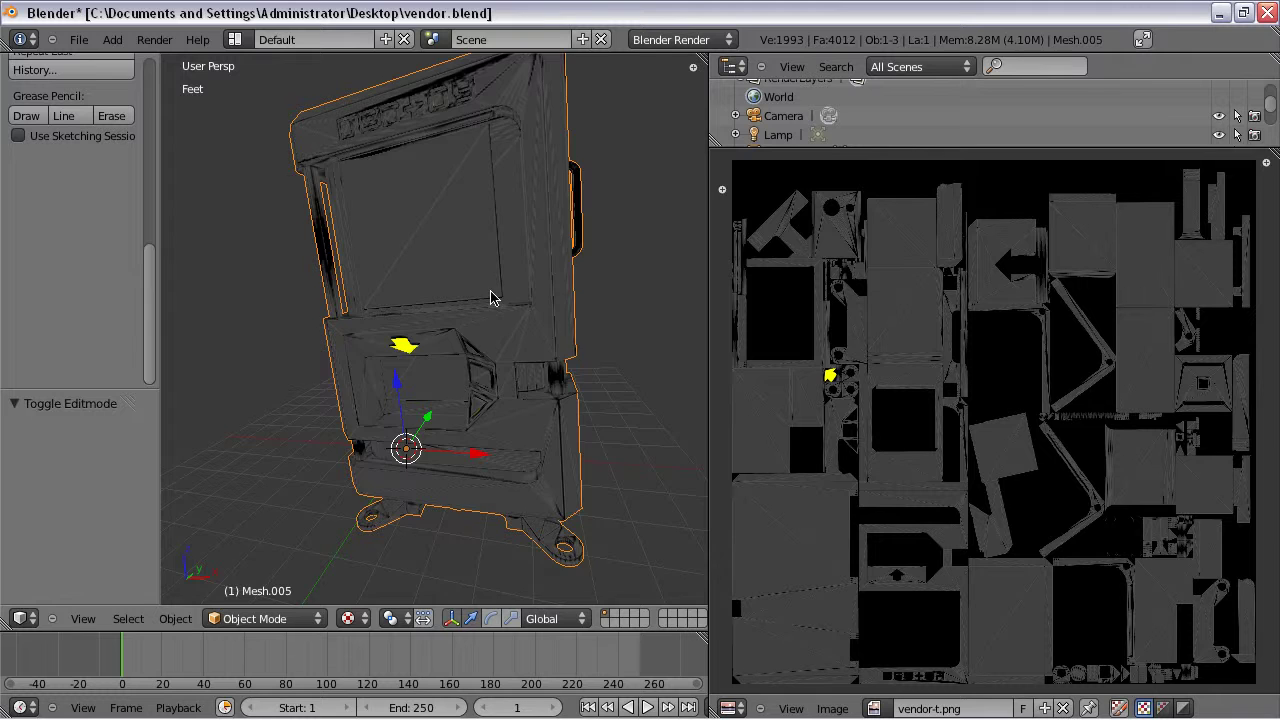
{"action": "mouse_move", "coordinate": [490, 297]}
{"action": "middle_mouse_down"}
{"action": "mouse_move", "coordinate": [480, 309]}
{"action": "mouse_move", "coordinate": [489, 286]}
{"action": "middle_mouse_up"}
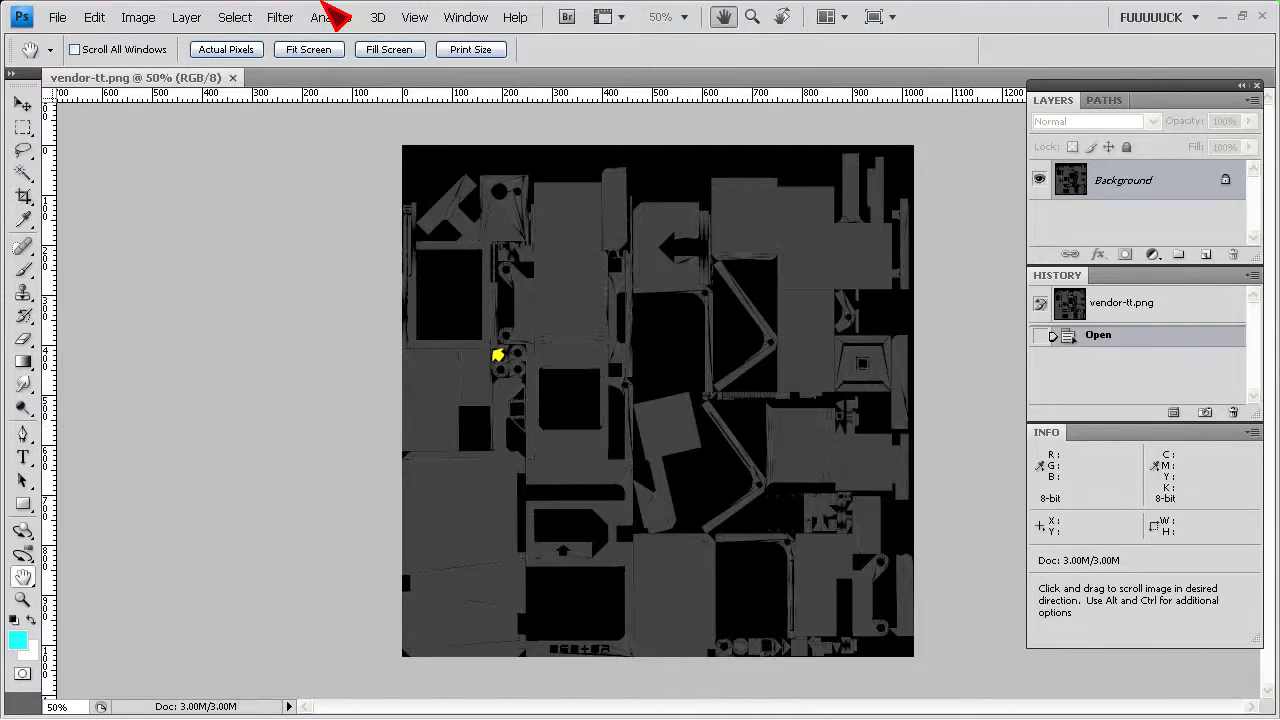
Zoom to the arrow island, marquee a rectangle around it, and fill it with cyan foreground colour
{"action": "left_click", "coordinate": [21, 598]}
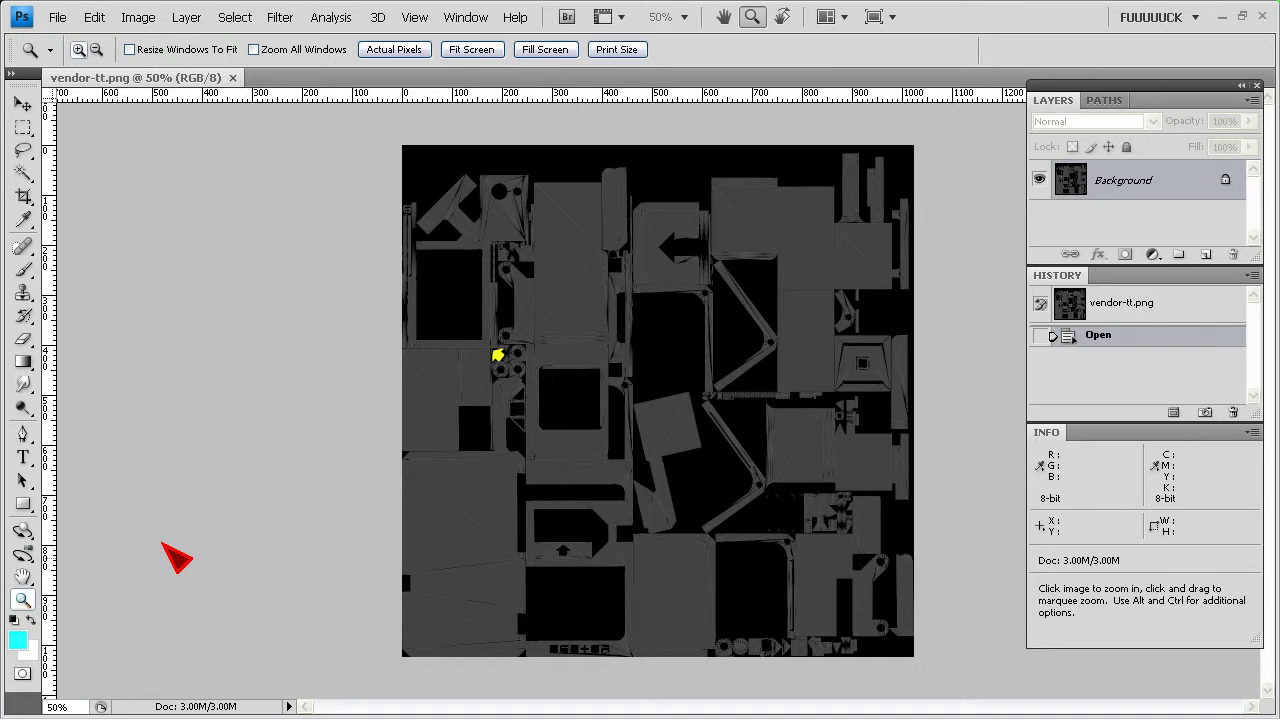
{"action": "left_click_drag", "start_coordinate": [617, 183], "coordinate": [746, 320]}
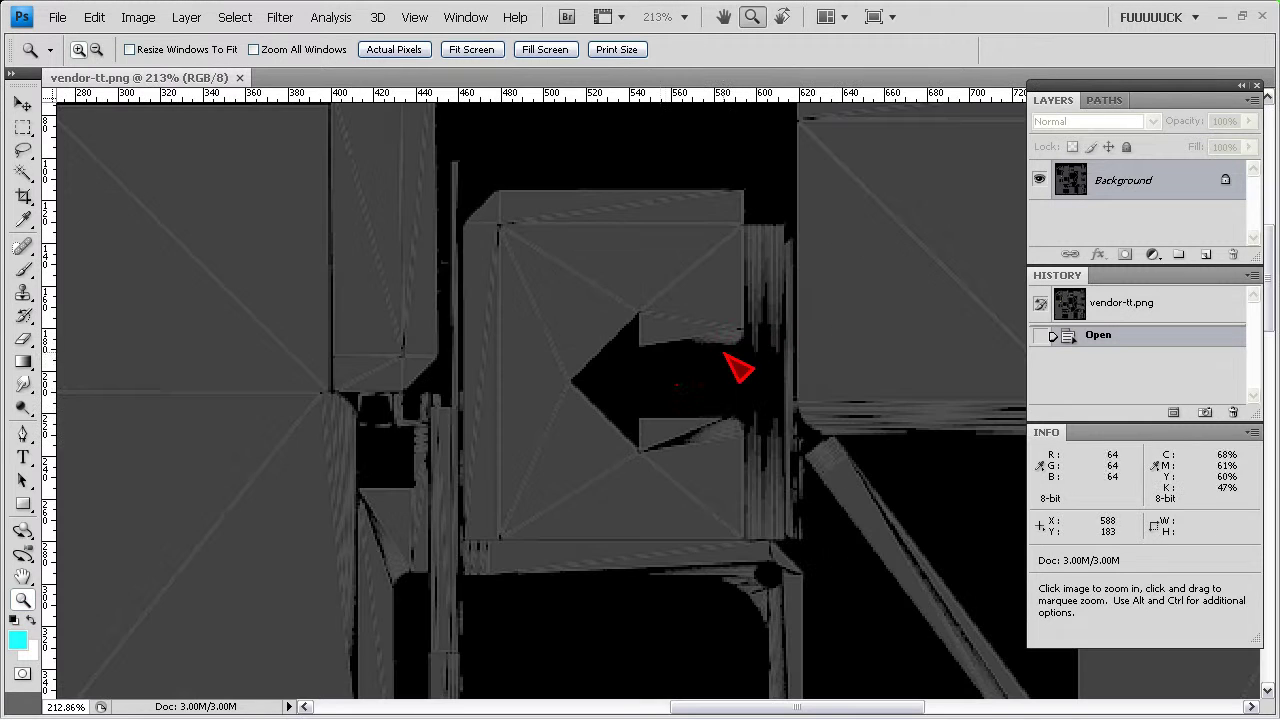
{"action": "left_click", "coordinate": [27, 125]}
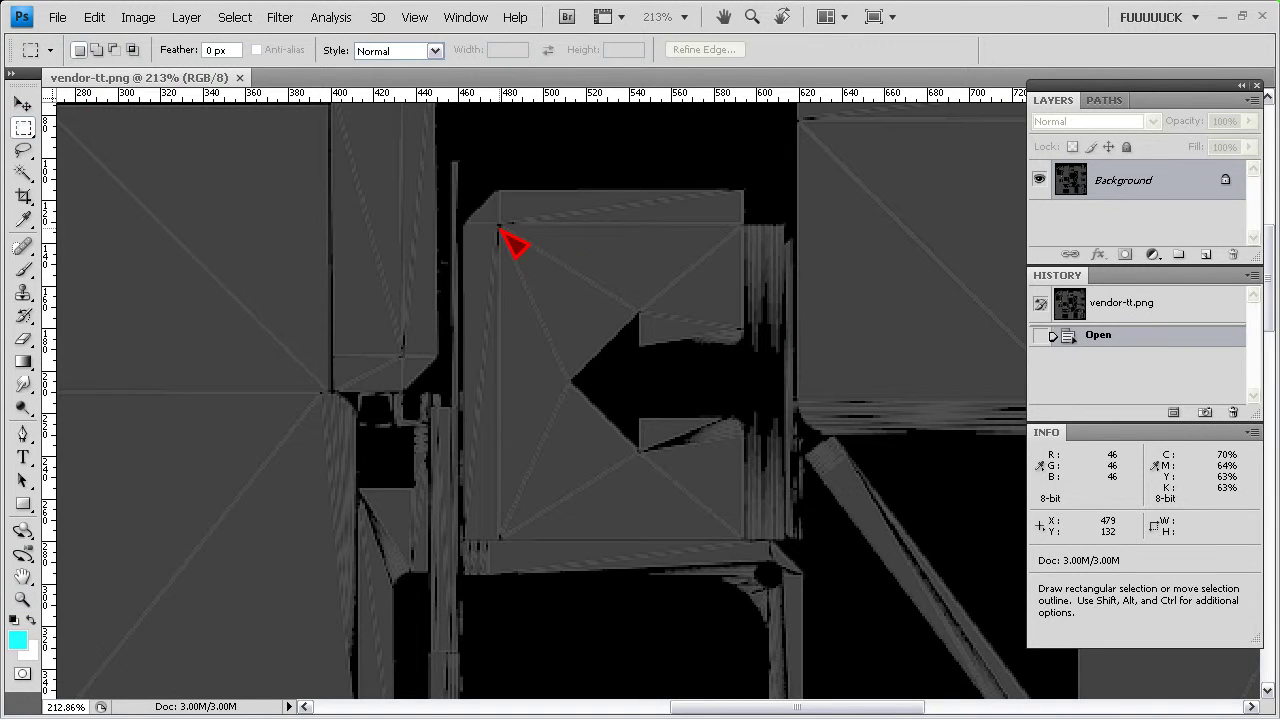
{"action": "left_click_drag", "start_coordinate": [498, 224], "coordinate": [745, 541]}
{"action": "left_click", "coordinate": [96, 18]}
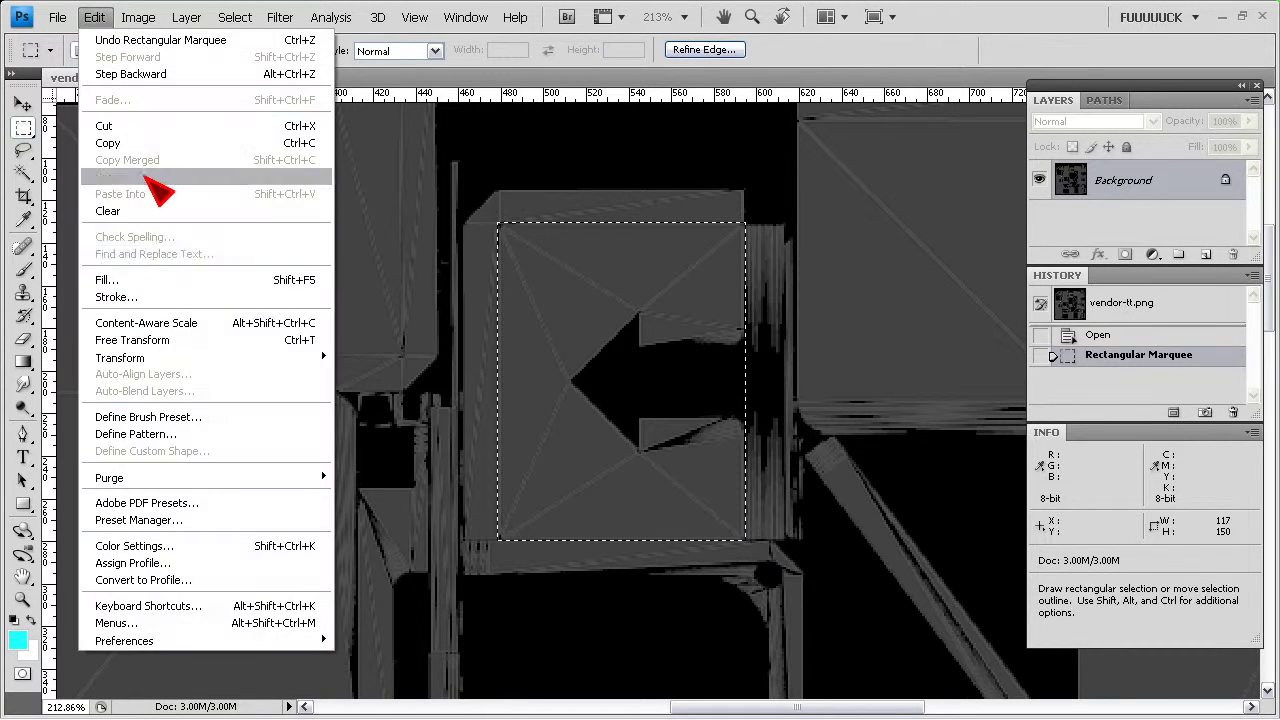
{"action": "left_click", "coordinate": [160, 285]}
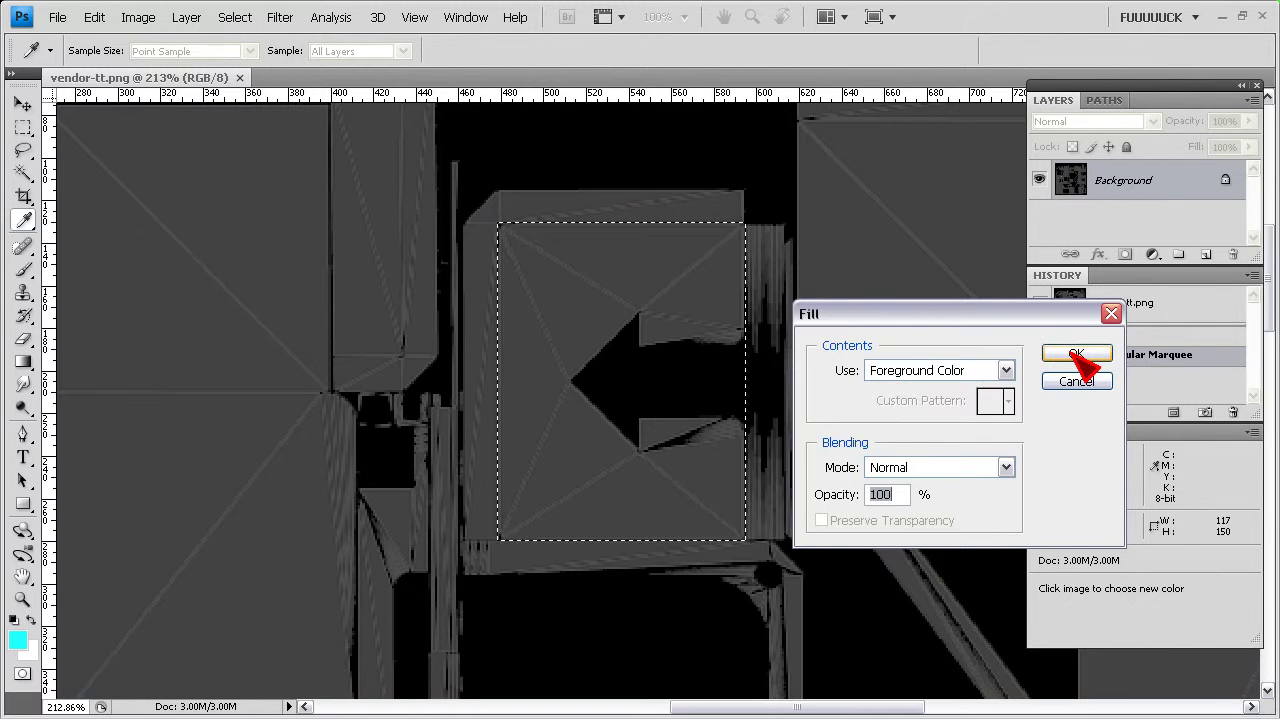
{"action": "left_click", "coordinate": [1076, 354]}
Fit the whole texture on screen and deselect the cyan patch
{"action": "double_click", "coordinate": [22, 578]}
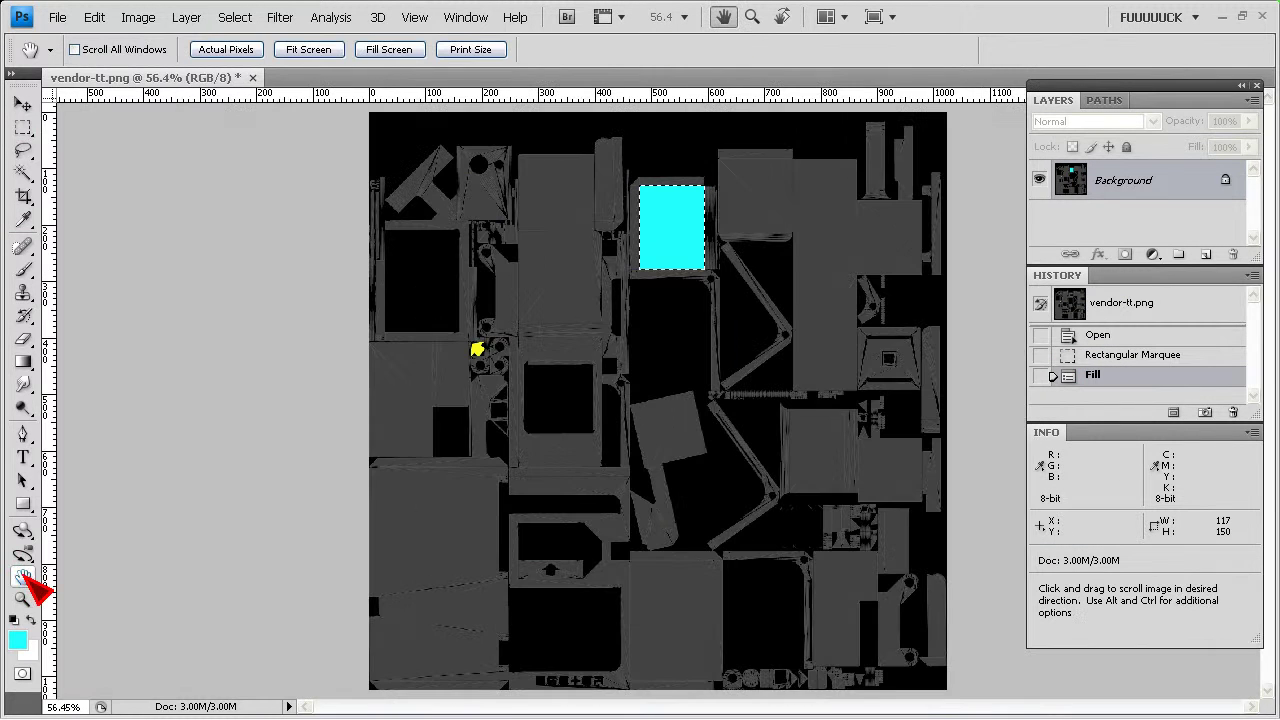
{"action": "left_click", "coordinate": [238, 18]}
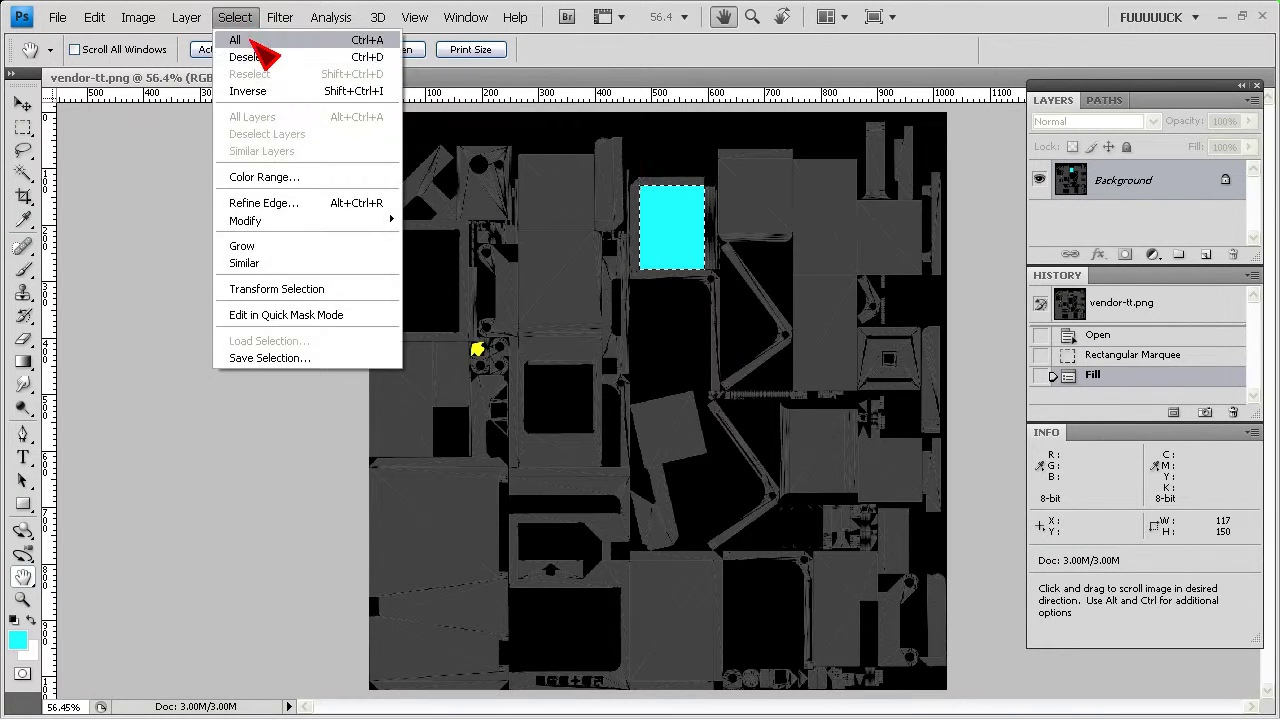
{"action": "left_click", "coordinate": [256, 52]}
Export via Save for Web, overwriting vendor-t.png on the Desktop
{"action": "left_click", "coordinate": [57, 18]}
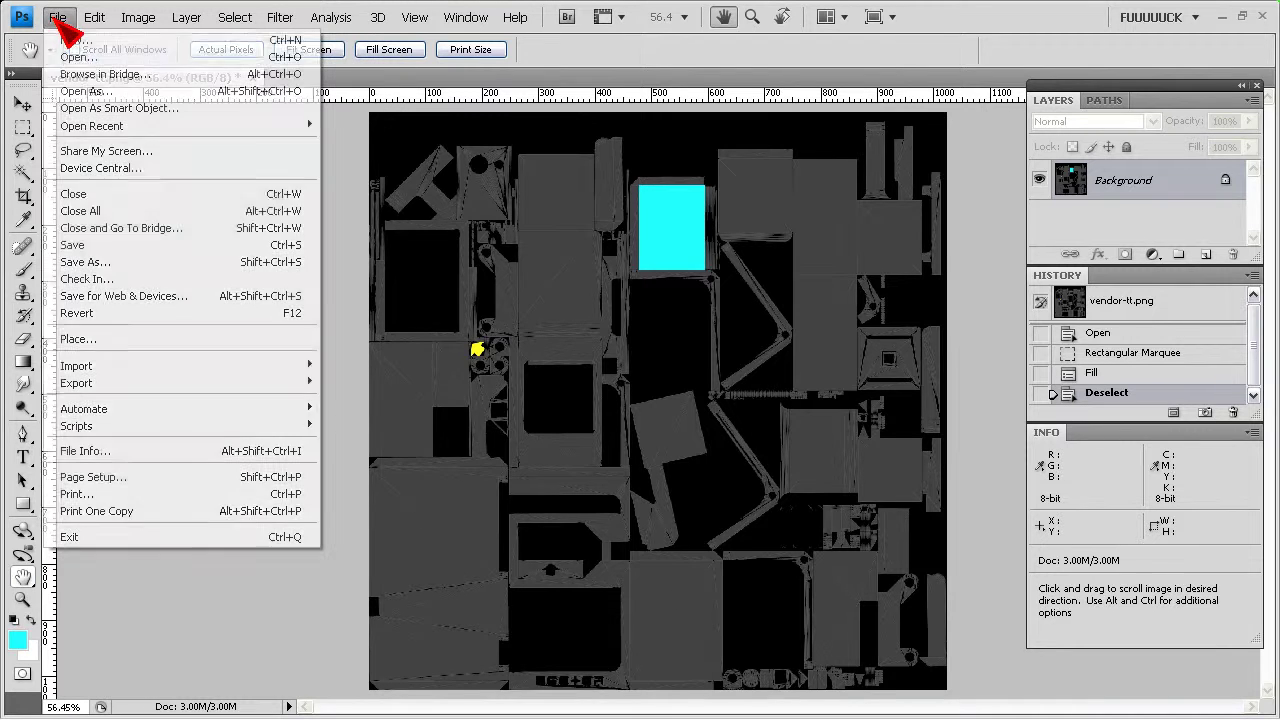
{"action": "left_click", "coordinate": [165, 300]}
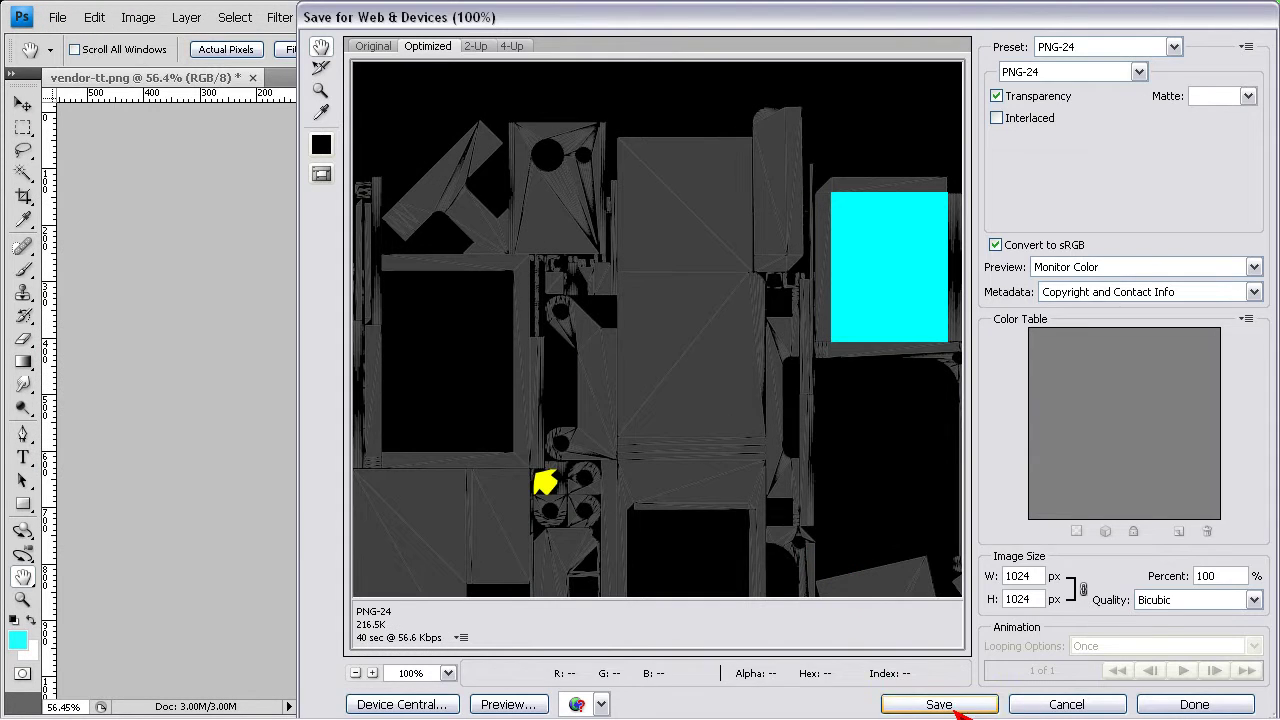
{"action": "left_click", "coordinate": [953, 710]}
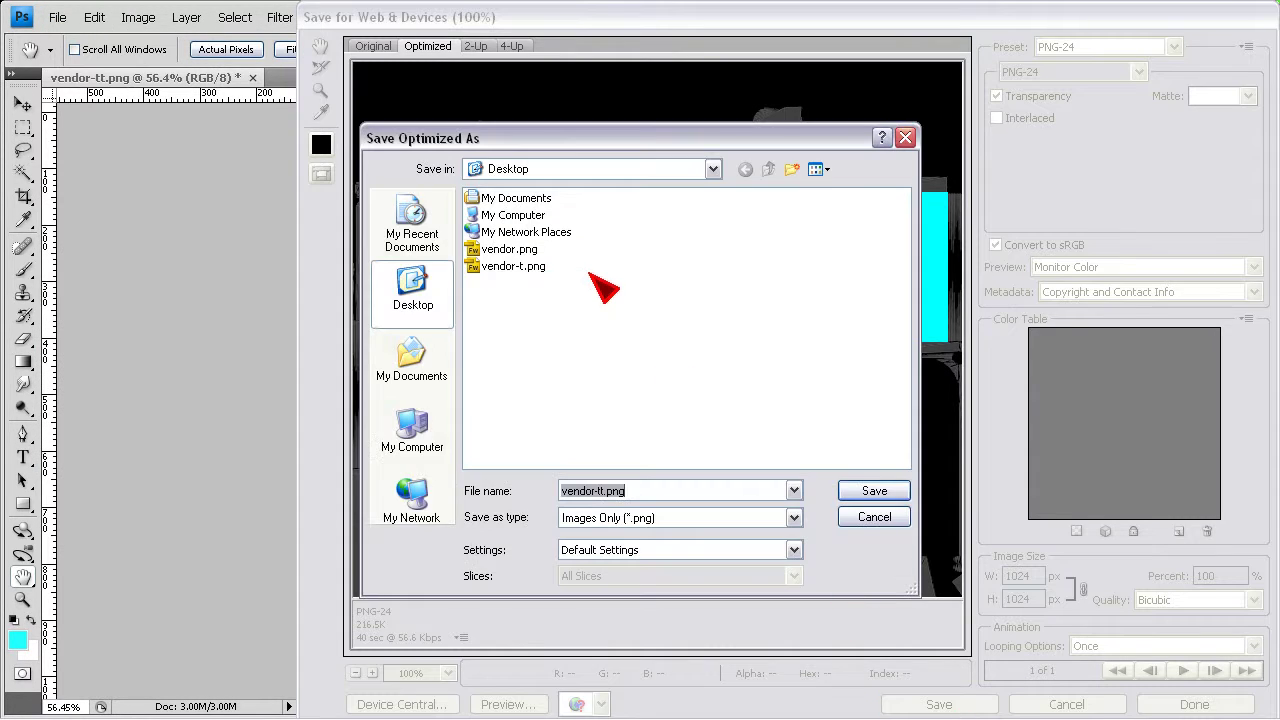
{"action": "left_click", "coordinate": [530, 266]}
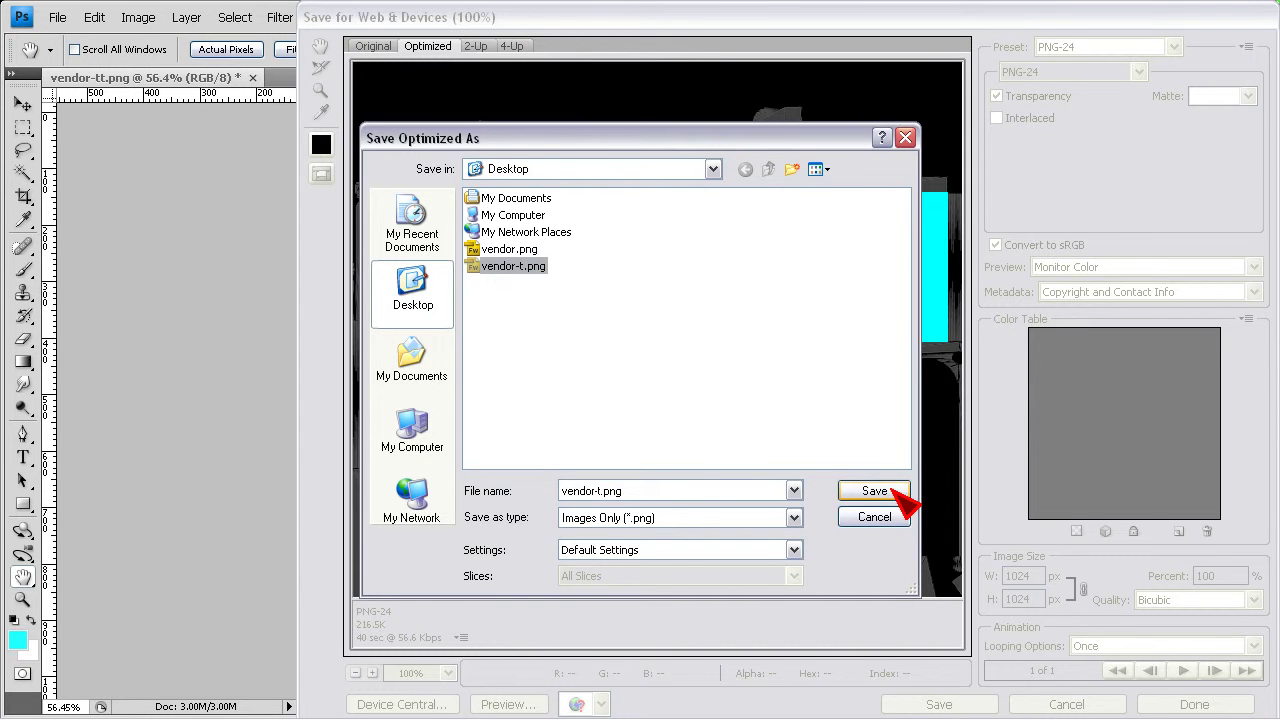
{"action": "left_click", "coordinate": [898, 497]}
{"action": "left_click", "coordinate": [812, 414]}
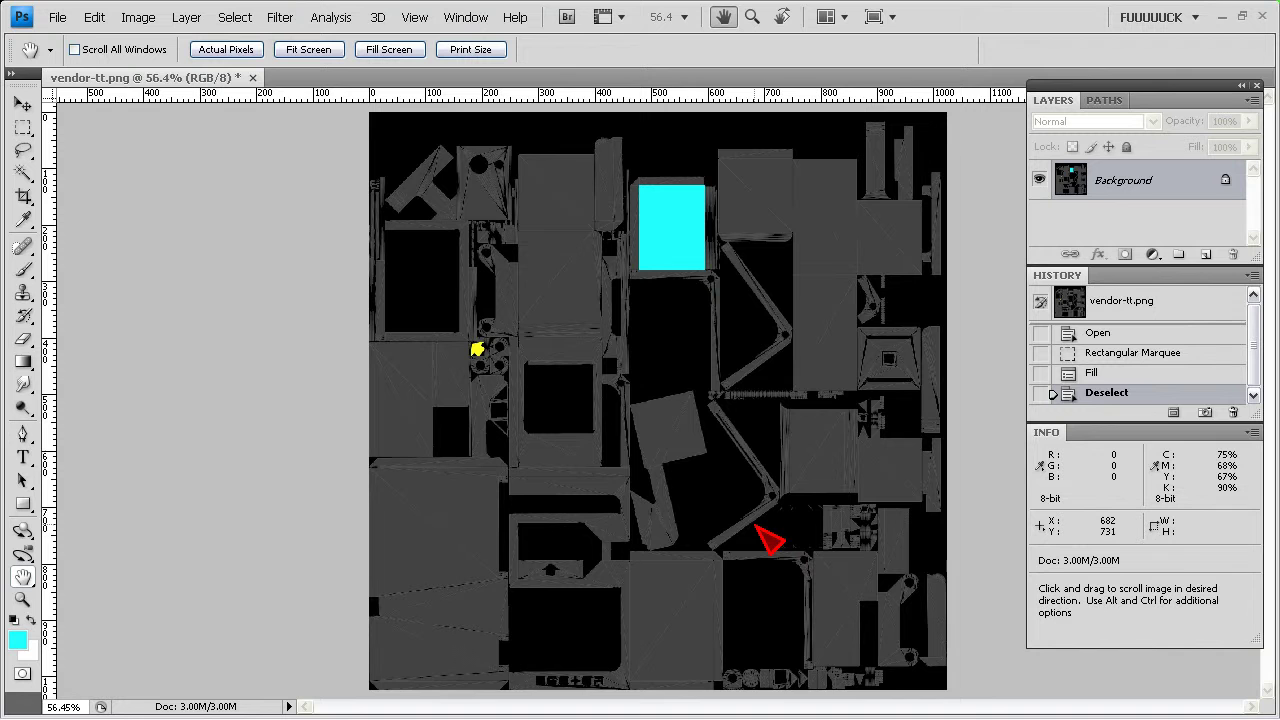
Back in Blender, reload vendor-t.png so the cyan patch appears on the model
{"action": "key", "text": "alt+Tab"}
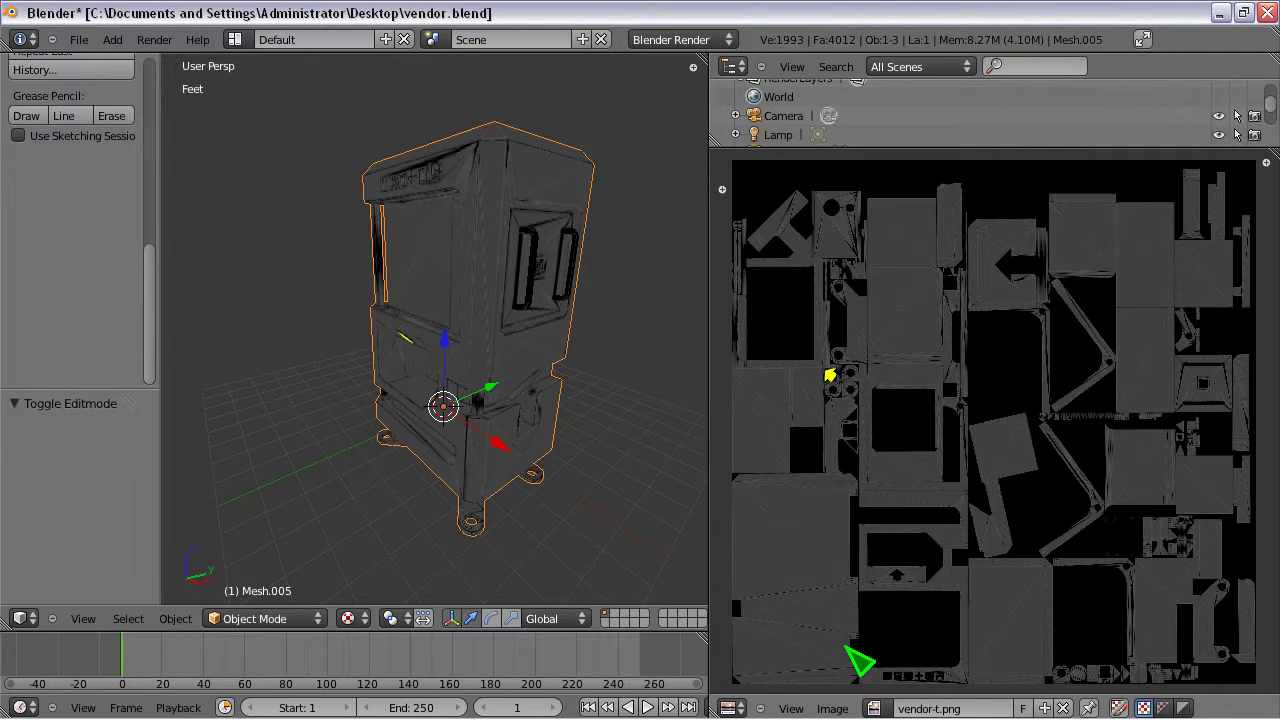
{"action": "left_click", "coordinate": [835, 708]}
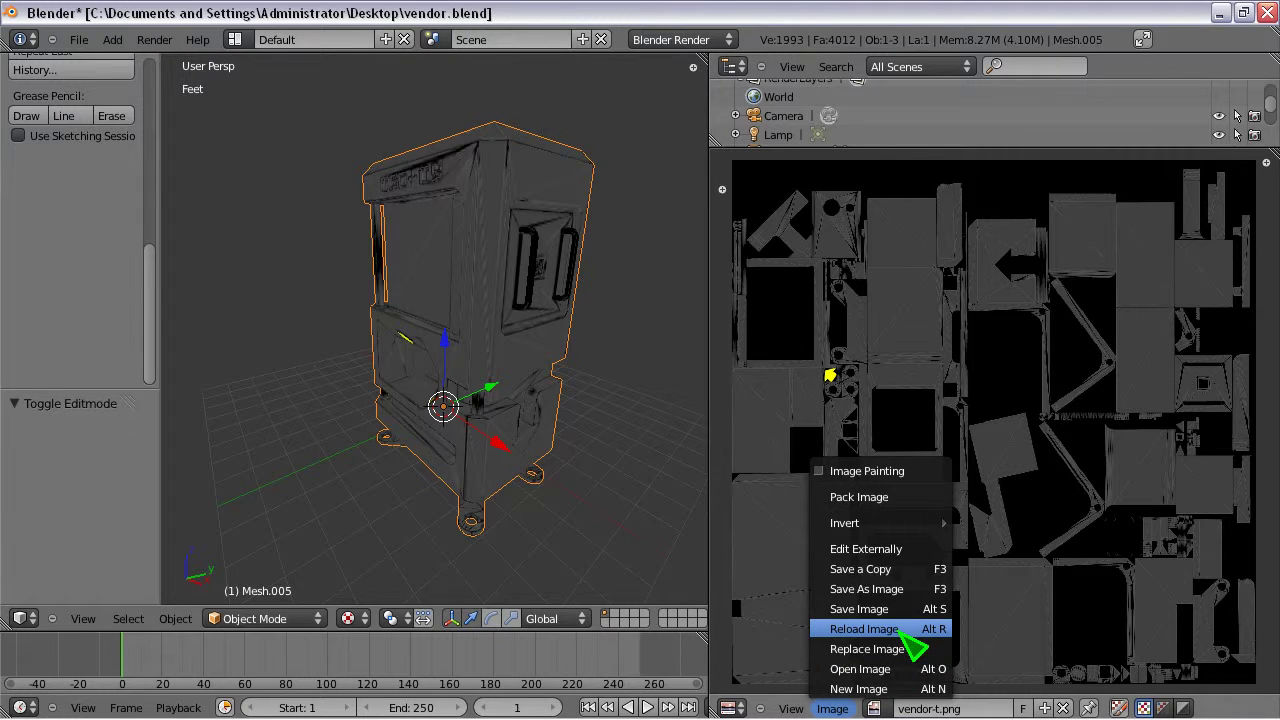
{"action": "left_click", "coordinate": [862, 629]}
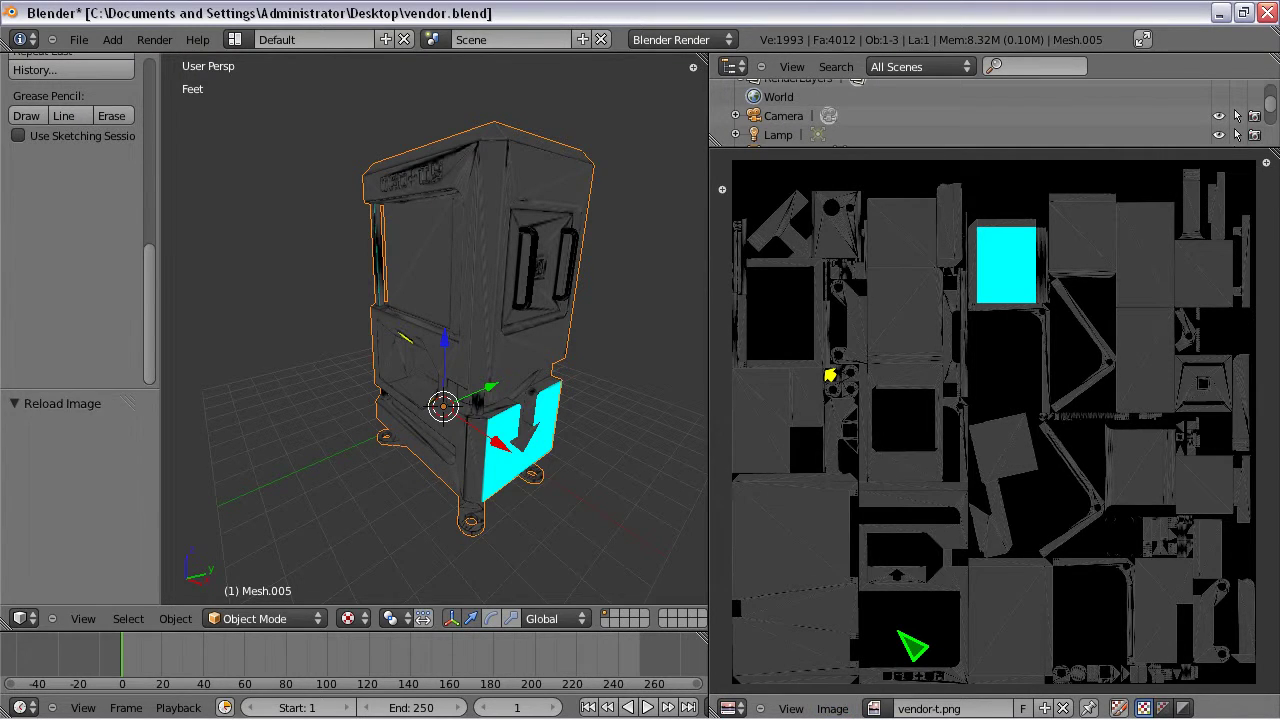
{"action": "scroll", "coordinate": [503, 389], "scroll_direction": "up", "scroll_amount": 5}
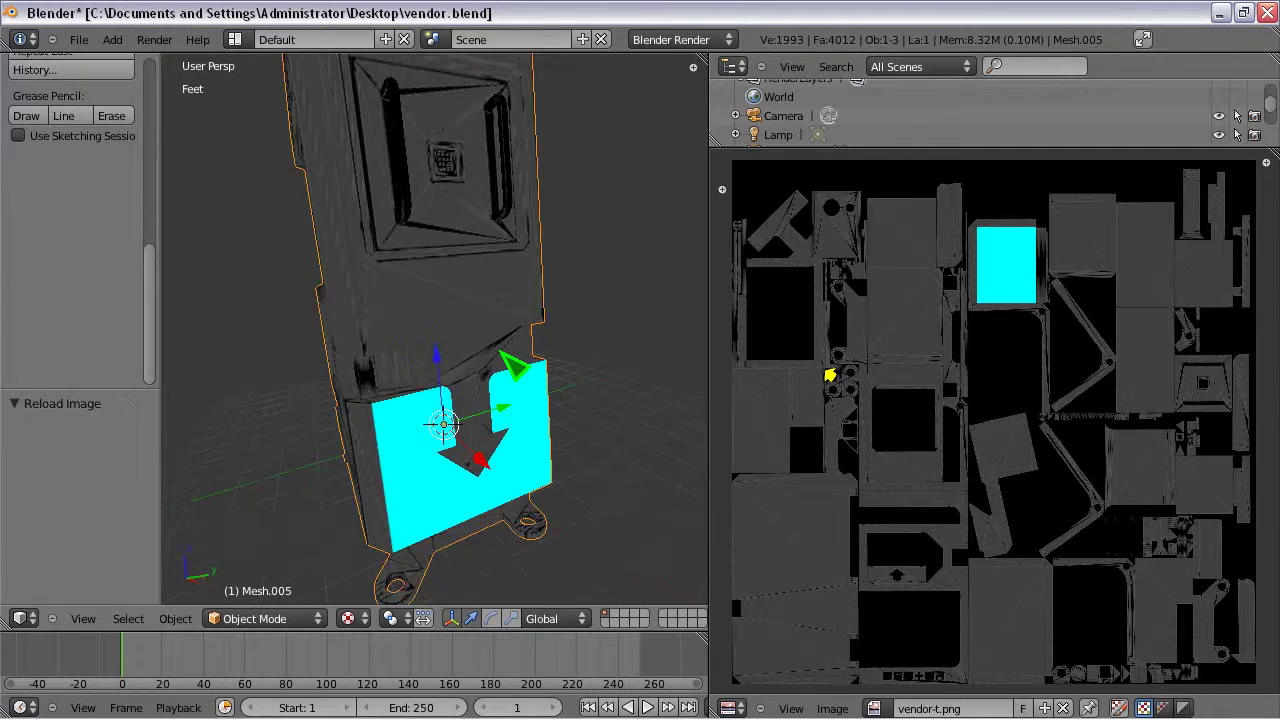
{"action": "middle_click_drag", "start_coordinate": [503, 389], "coordinate": [275, 270]}
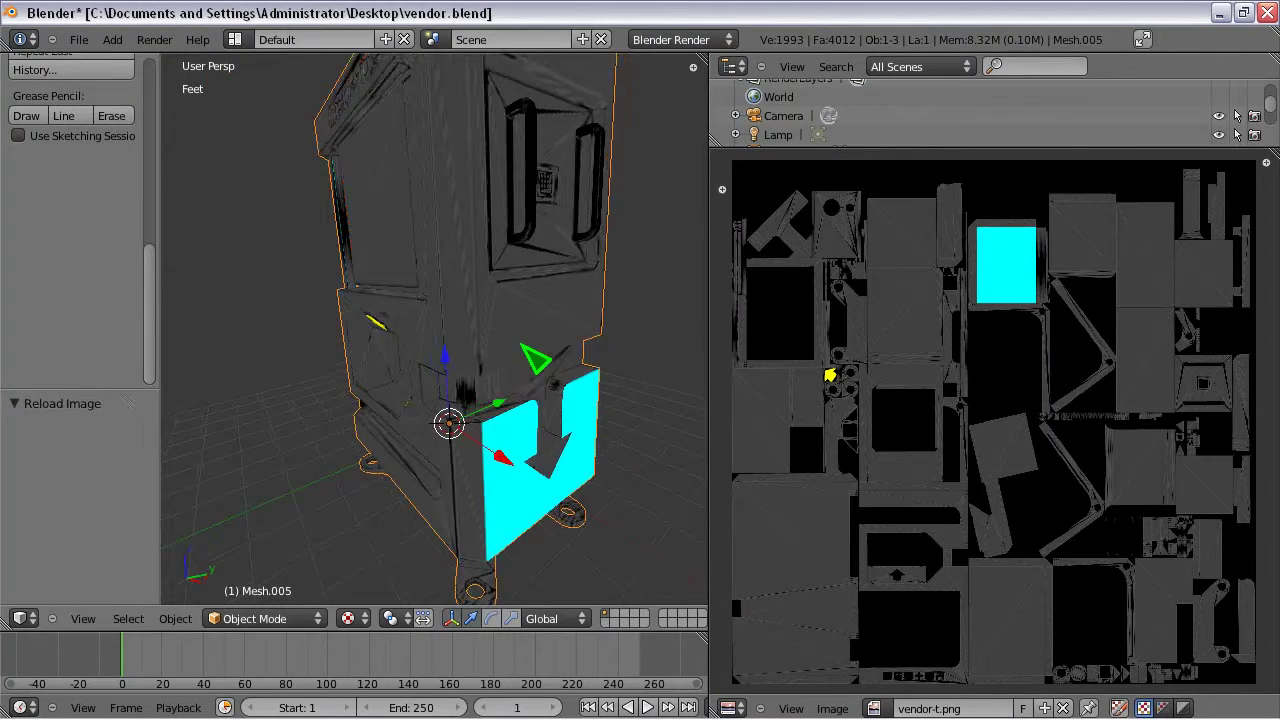
{"action": "scroll", "coordinate": [434, 330], "scroll_direction": "down", "scroll_amount": 2}
{"action": "middle_click_drag", "start_coordinate": [430, 330], "coordinate": [465, 330]}
{"action": "scroll", "coordinate": [434, 330], "scroll_direction": "up", "scroll_amount": 4}
{"action": "scroll", "coordinate": [434, 330], "scroll_direction": "down", "scroll_amount": 3}
{"action": "scroll", "coordinate": [434, 330], "scroll_direction": "down", "scroll_amount": 2}
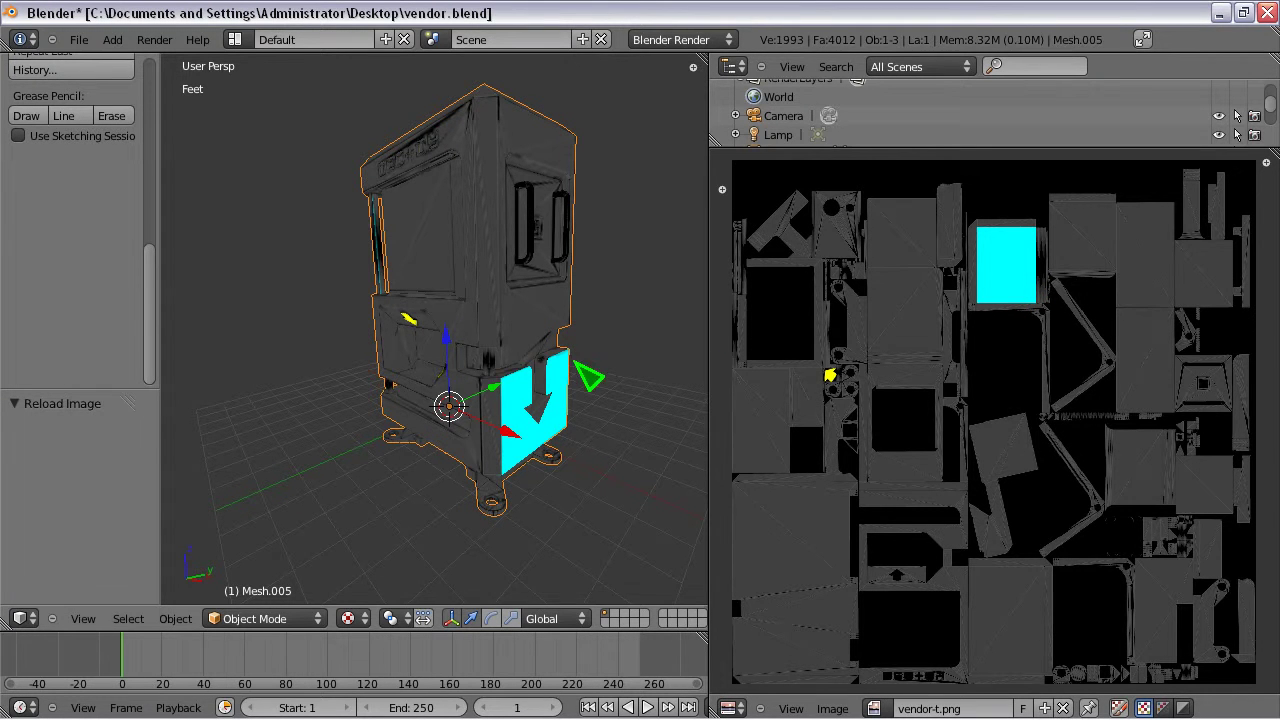
{"action": "mouse_move", "coordinate": [465, 330]}
{"action": "middle_mouse_down"}
{"action": "mouse_move", "coordinate": [425, 330]}
{"action": "mouse_move", "coordinate": [465, 330]}
{"action": "middle_mouse_up"}
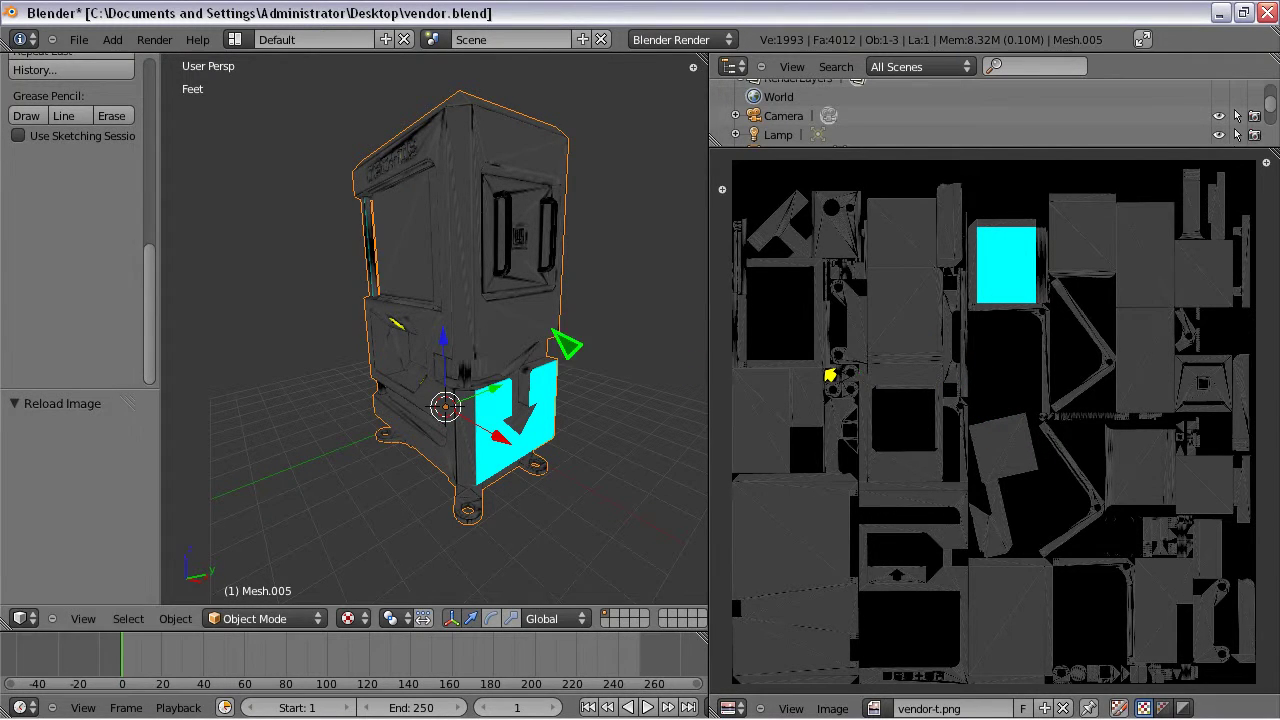
{"action": "middle_click_drag", "start_coordinate": [430, 330], "coordinate": [510, 334]}
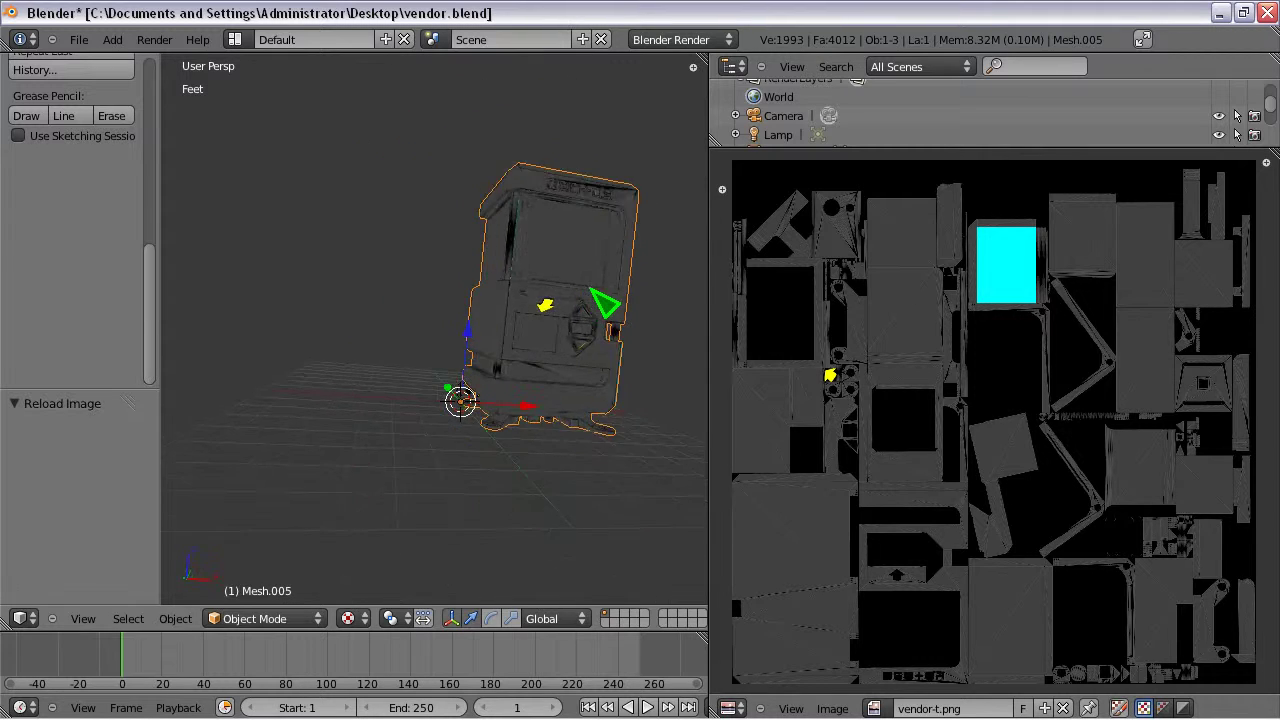
{"action": "middle_click_drag", "start_coordinate": [430, 300], "coordinate": [510, 308]}
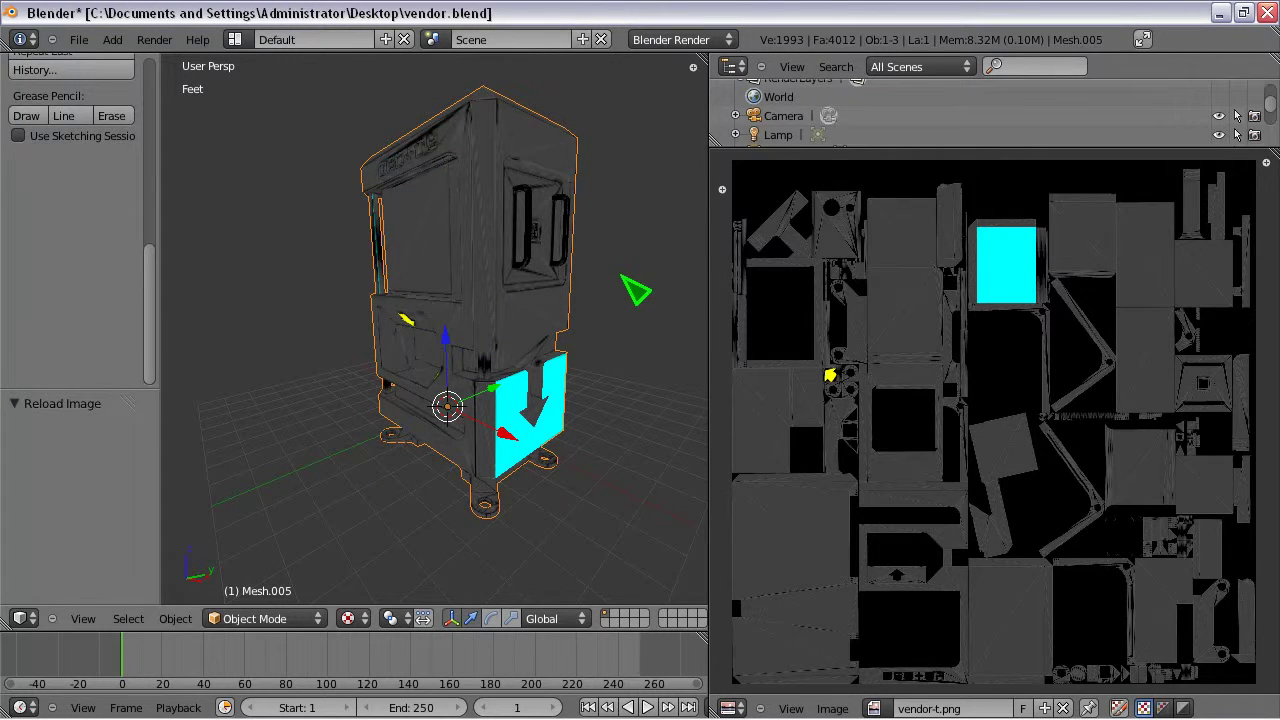